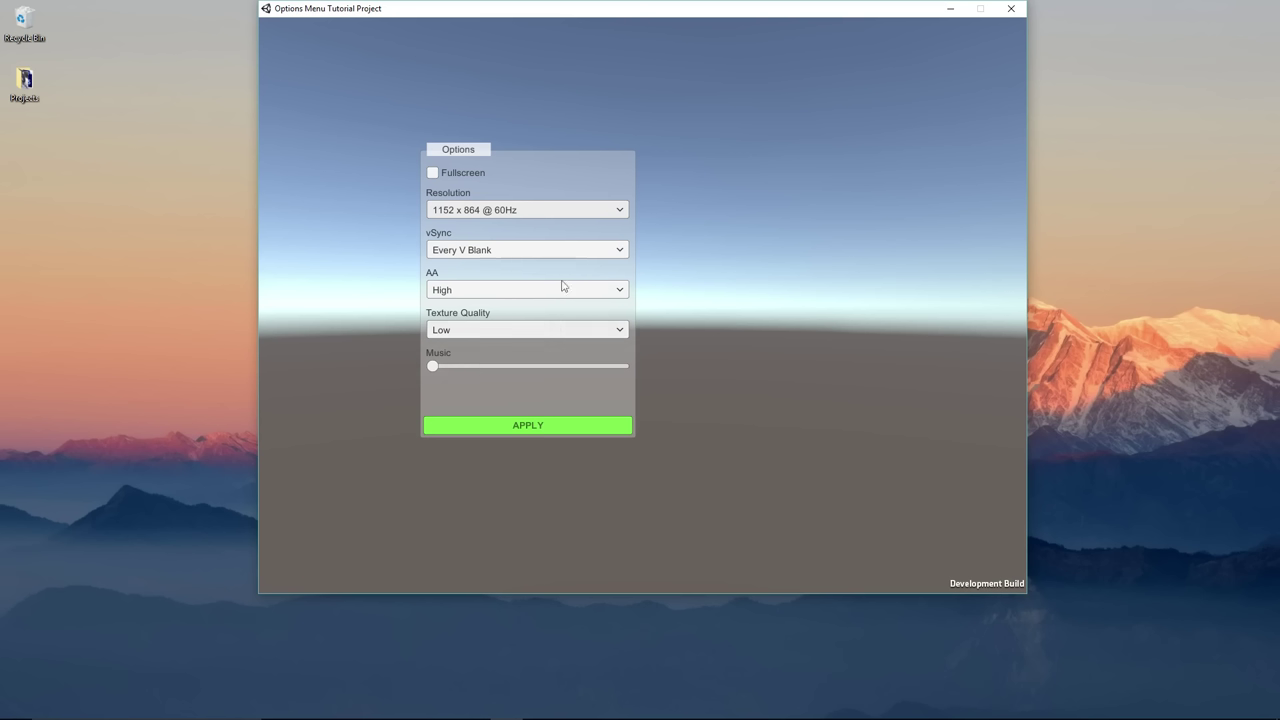
# - Set the options menu's resolution to 1280 x 1024 @ 60Hz
pyautogui.click(493, 215)
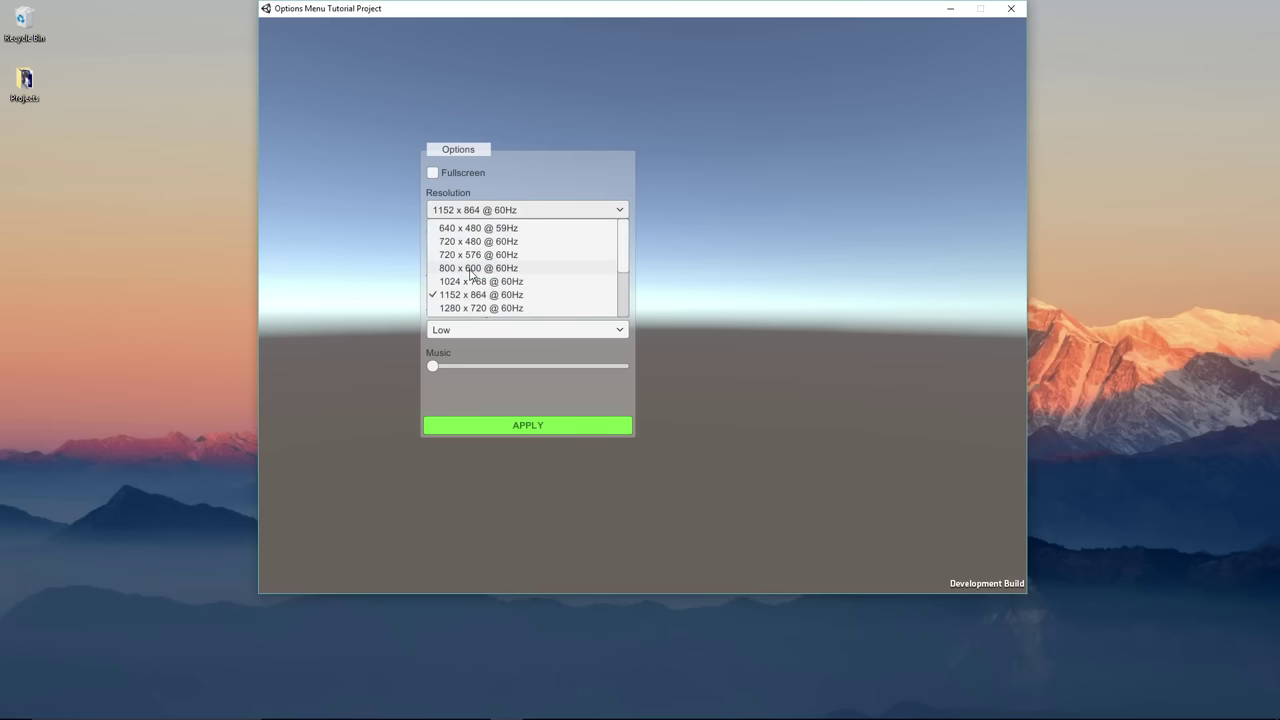
pyautogui.scroll(-5, 470, 272)
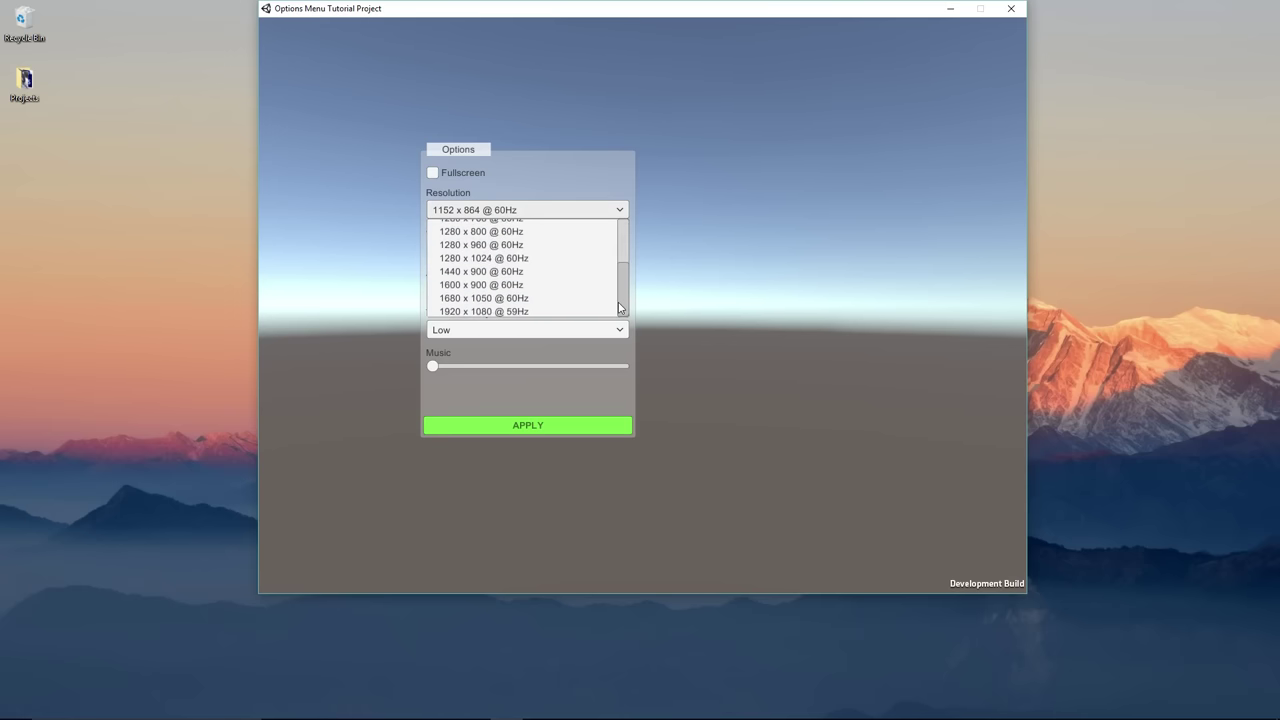
pyautogui.moveTo(625, 303)
pyautogui.mouseDown()
pyautogui.moveTo(624, 257)
pyautogui.moveTo(618, 313)
pyautogui.mouseUp()
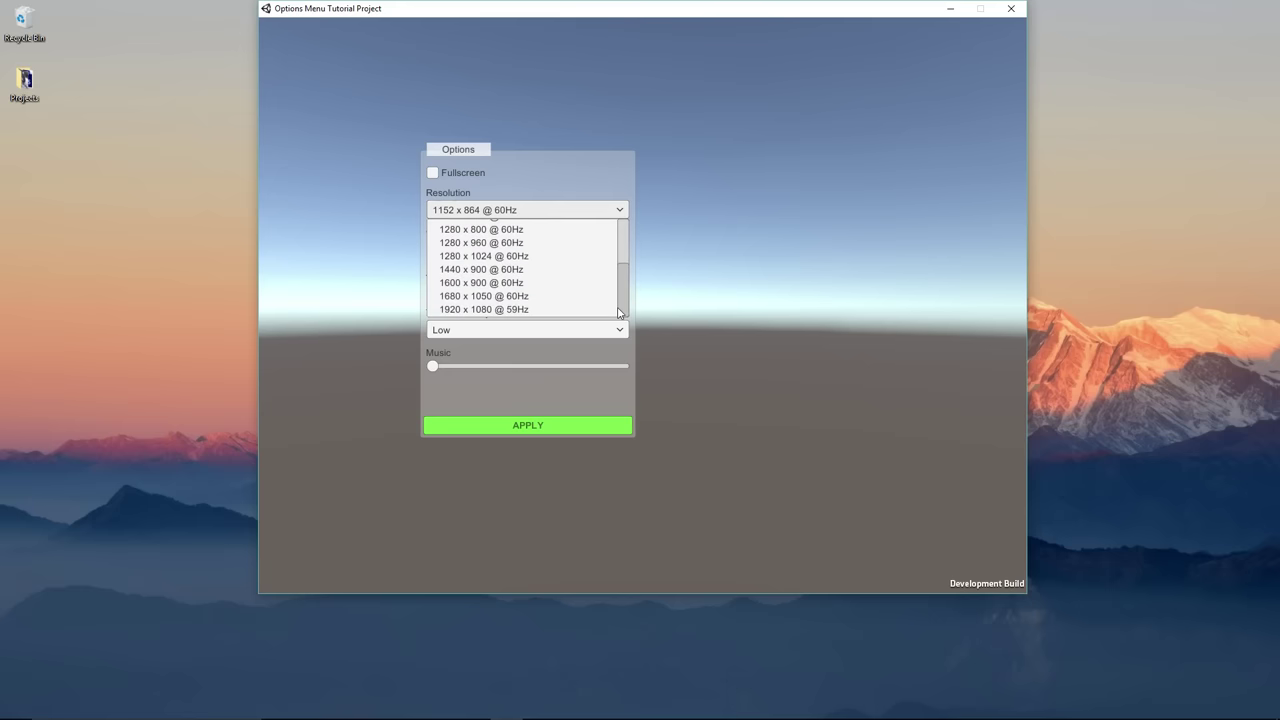
pyautogui.click(514, 257)
# - Set the resolution to 800 x 600 @ 60Hz and turn on fullscreen mode
pyautogui.click(501, 272)
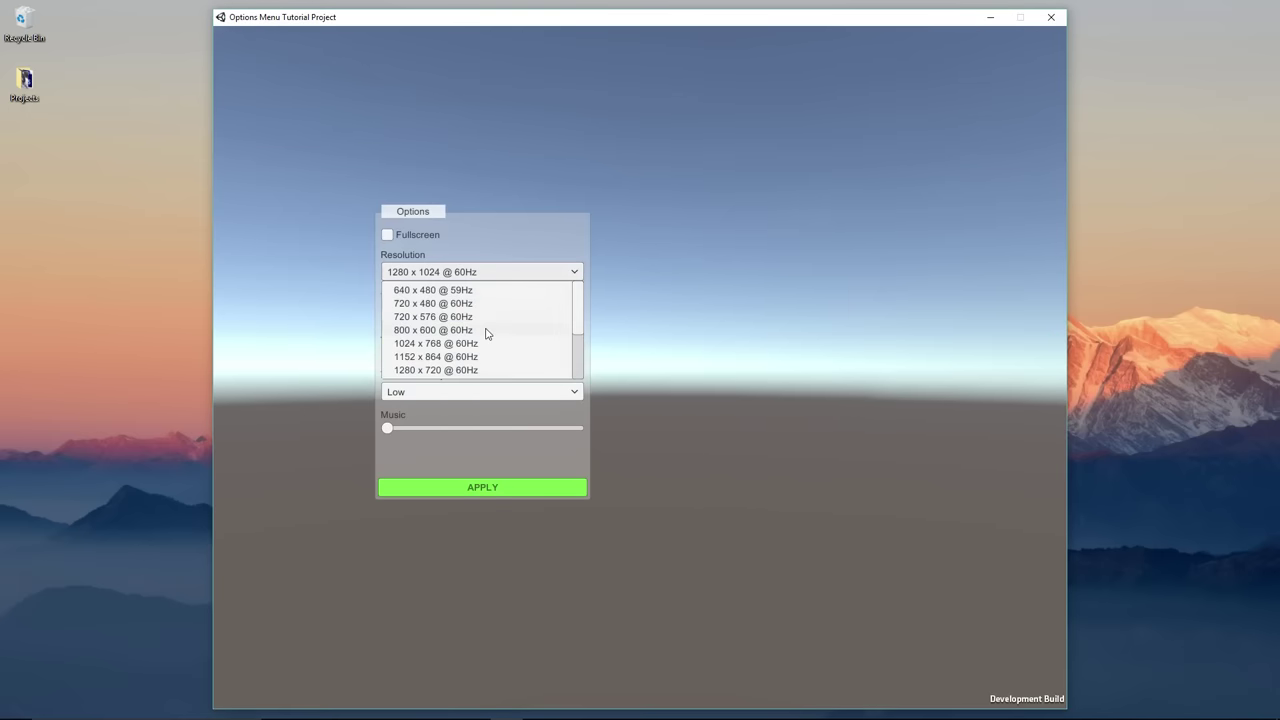
pyautogui.click(497, 329)
pyautogui.click(576, 243)
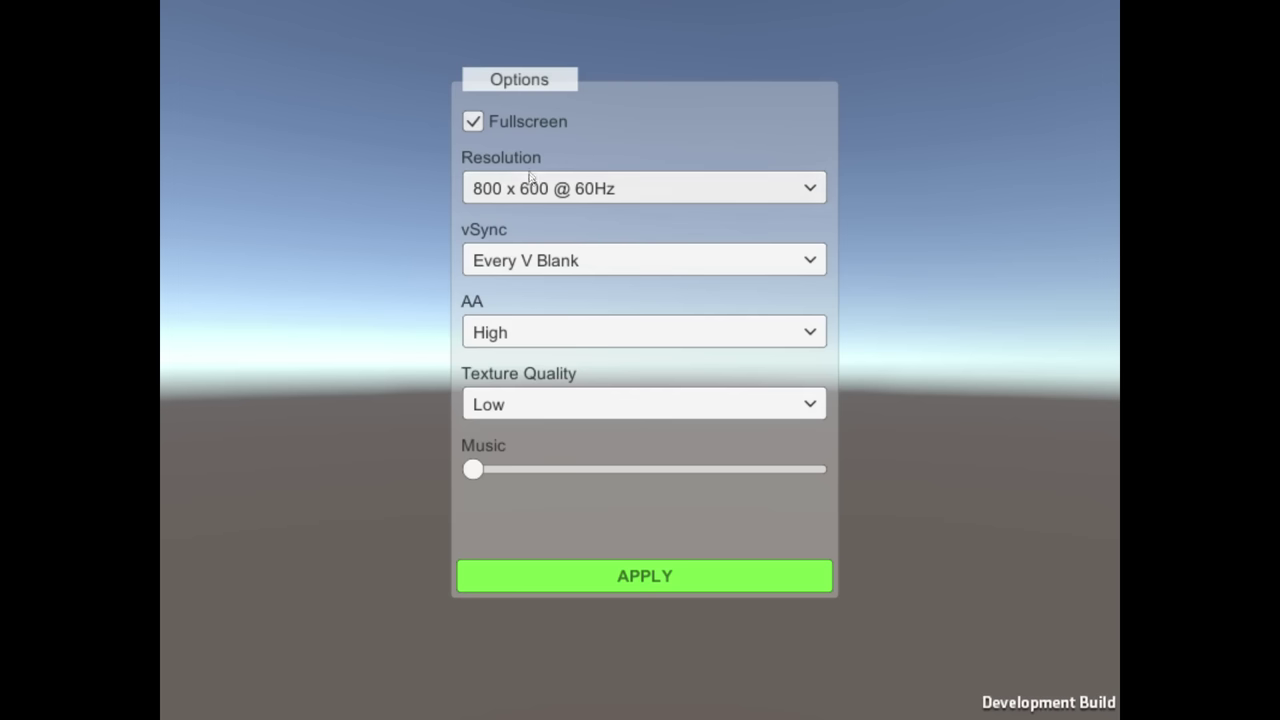
# - Set the resolution to 1920 x 1080 @ 59Hz
pyautogui.click(805, 188)
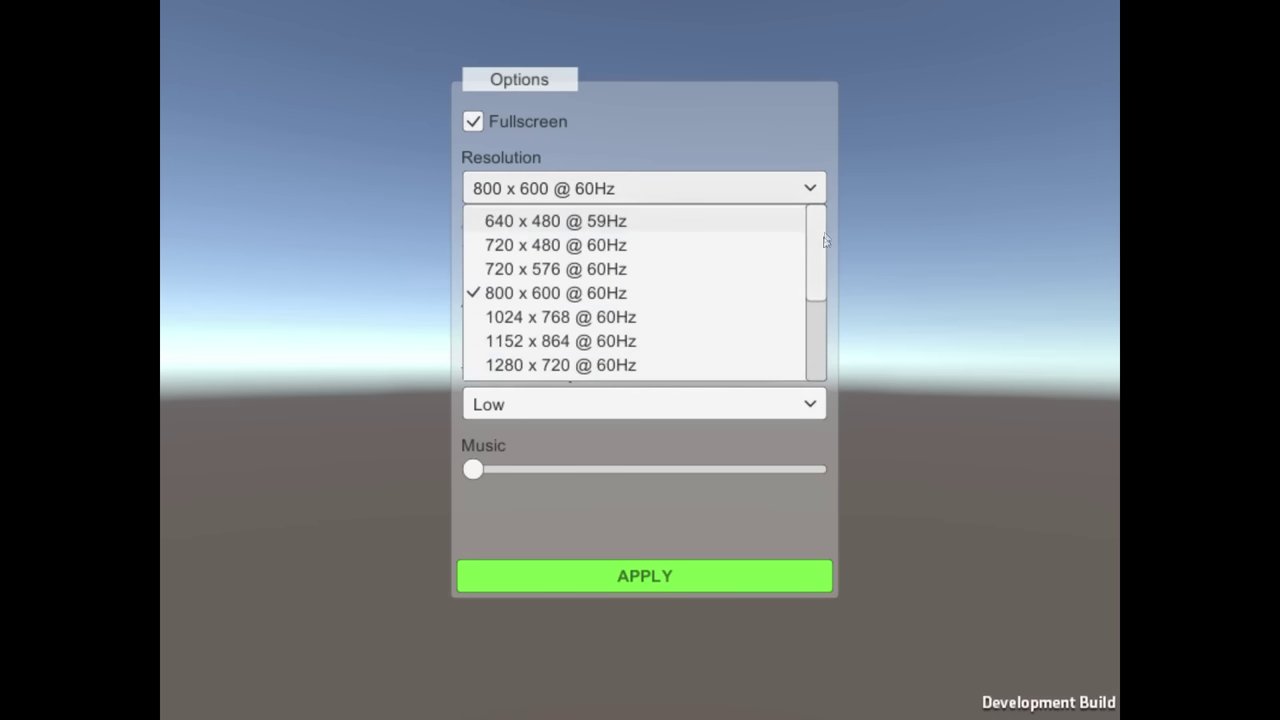
pyautogui.moveTo(818, 238); pyautogui.dragTo(808, 367)
pyautogui.click(566, 368)
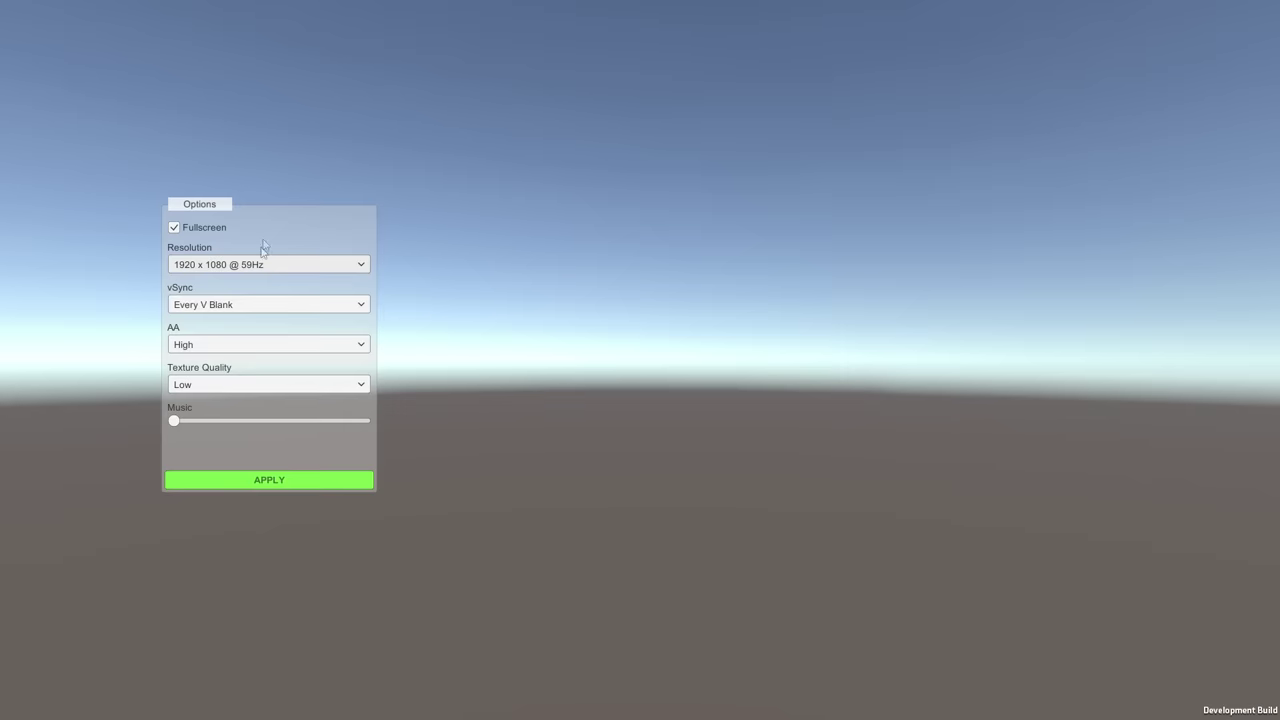
# - Examine the available vSync, AA and Texture Quality choices and the Music volume slider in the options menu
pyautogui.click(222, 306)
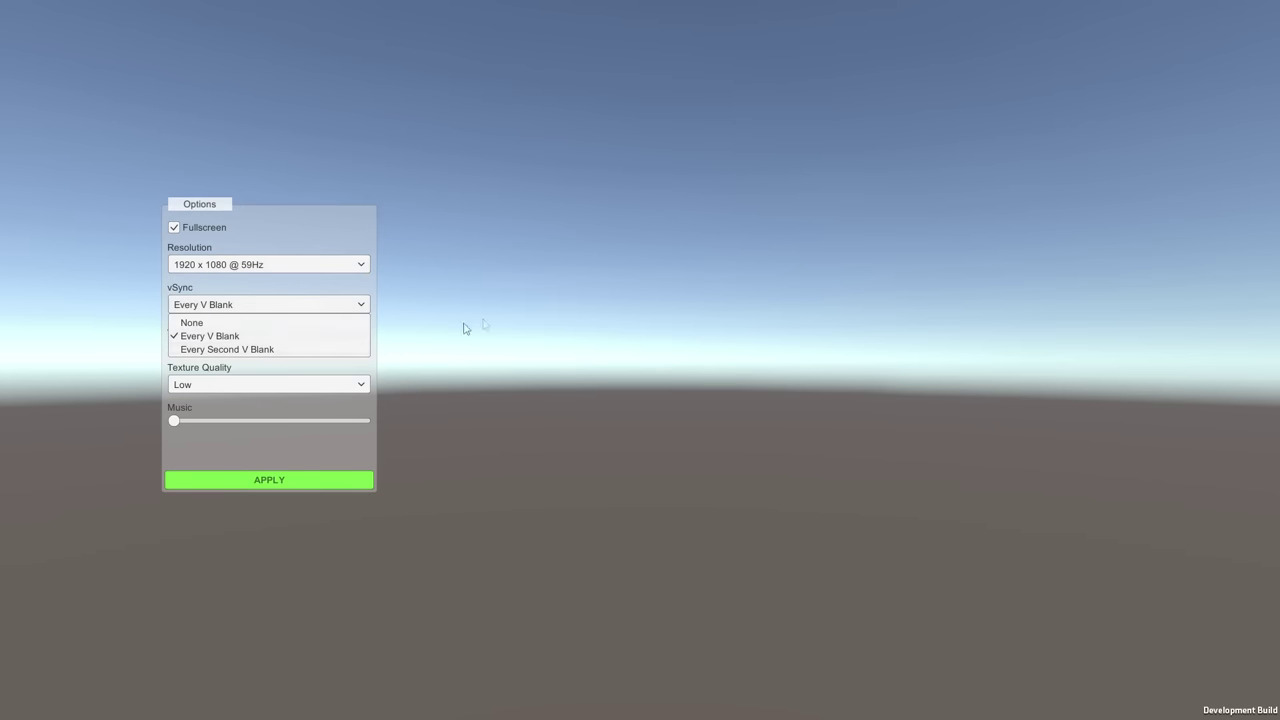
pyautogui.click(223, 355)
pyautogui.click(211, 346)
pyautogui.click(398, 345)
pyautogui.click(248, 389)
pyautogui.click(483, 355)
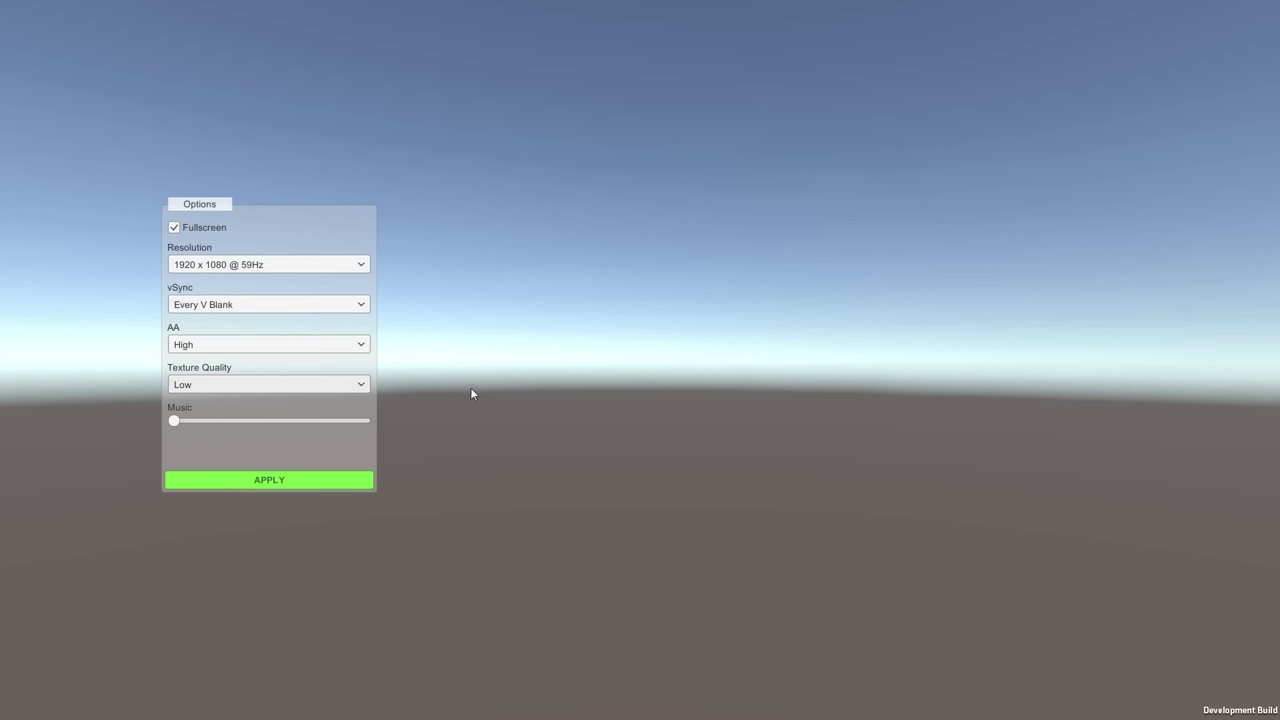
pyautogui.moveTo(294, 432)
pyautogui.mouseDown()
pyautogui.moveTo(308, 420)
pyautogui.moveTo(236, 421)
pyautogui.moveTo(318, 428)
pyautogui.mouseUp()
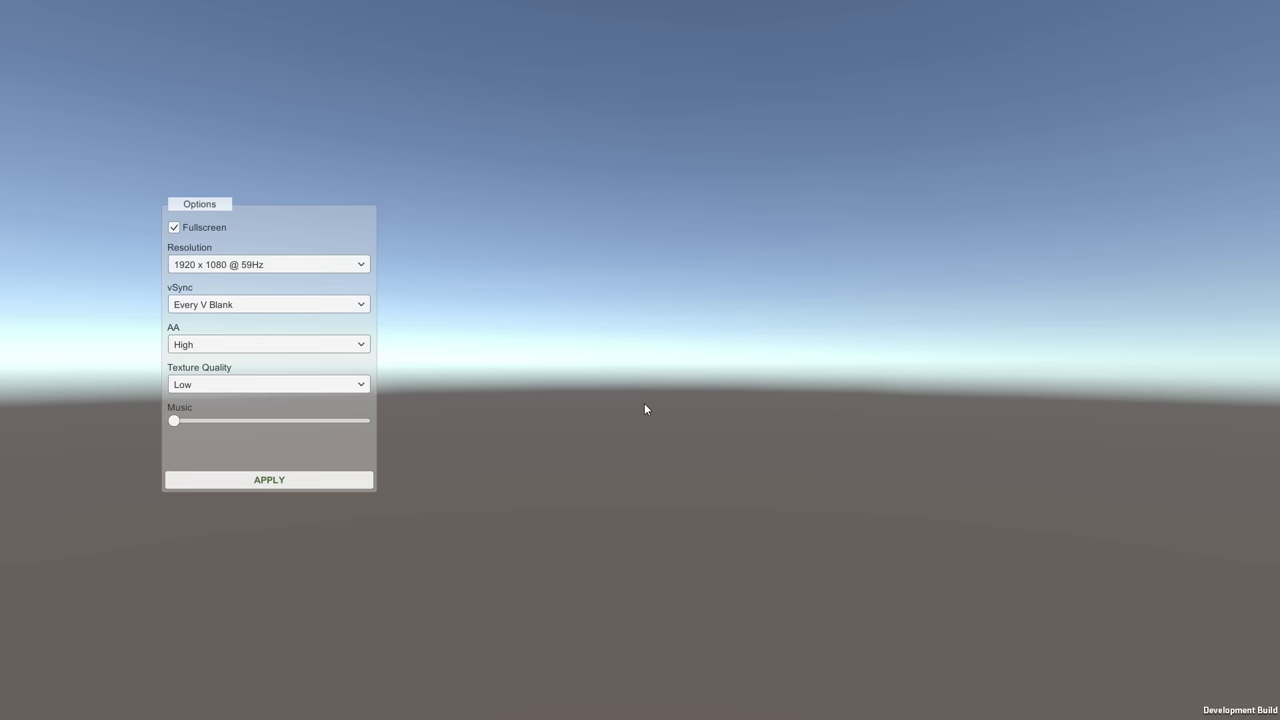
# - Turn off fullscreen mode and apply the options
pyautogui.click(213, 233)
pyautogui.click(269, 480)
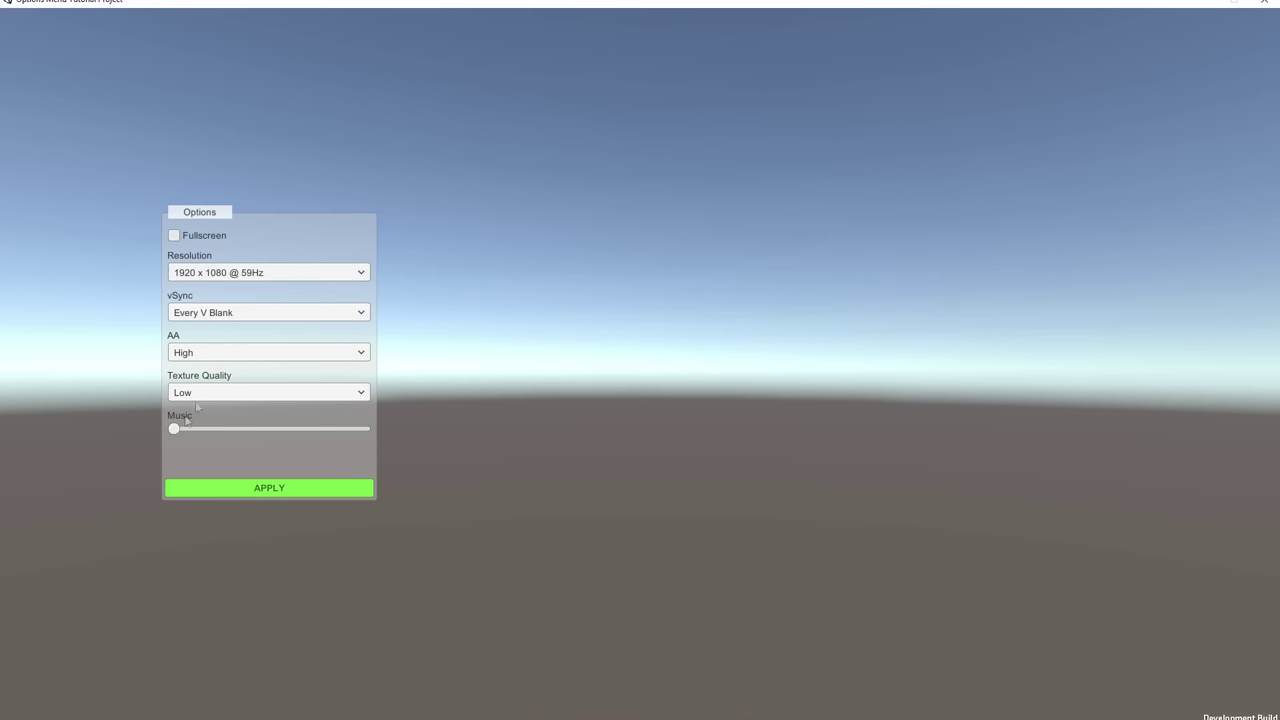
pyautogui.click(258, 274)
pyautogui.click(265, 314)
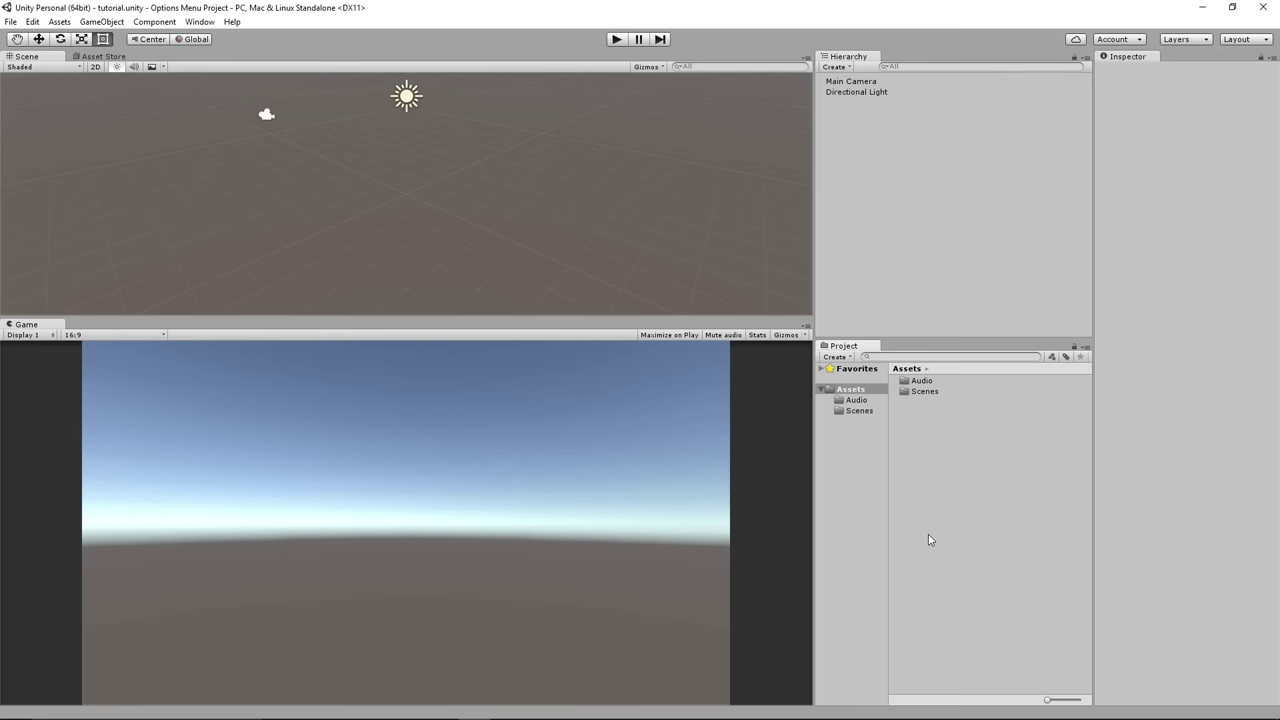
# - Look through the project's Audio and Scenes asset folders
pyautogui.doubleClick(945, 382)
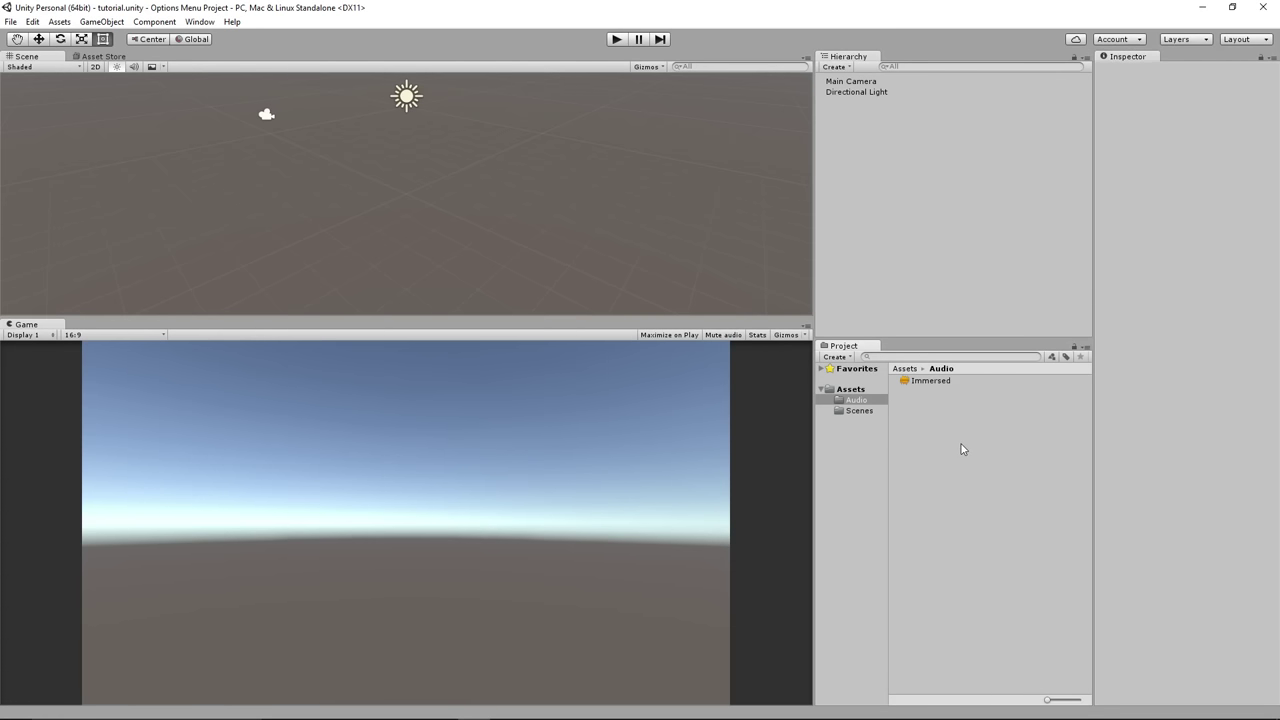
pyautogui.press('BackSpace')
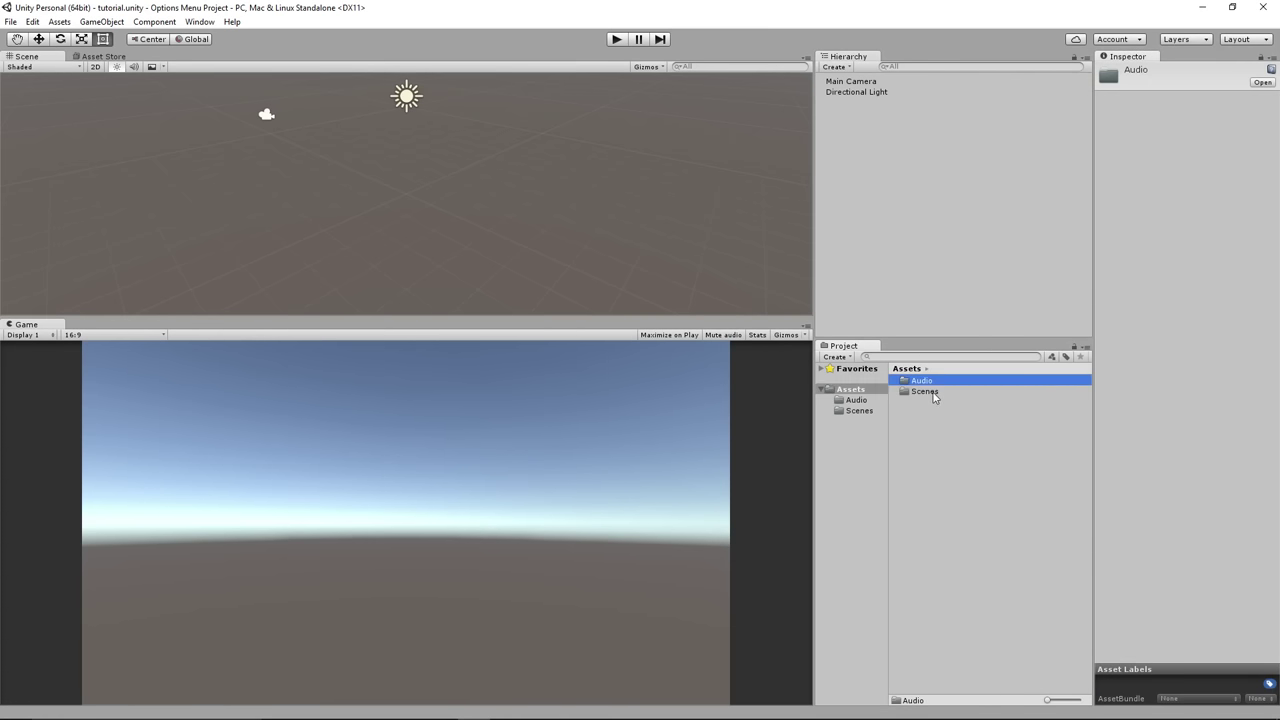
pyautogui.doubleClick(926, 392)
pyautogui.press('BackSpace')
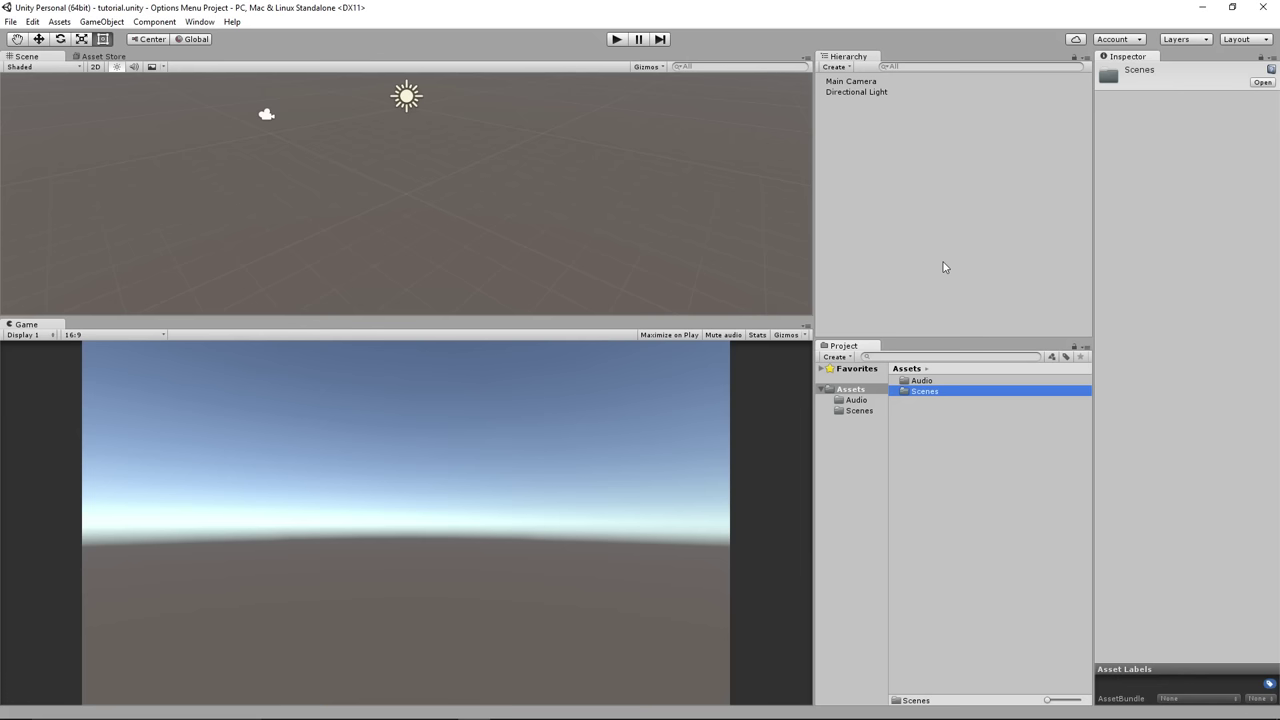
# - Add a UI Panel to the scene
pyautogui.rightClick(864, 109)
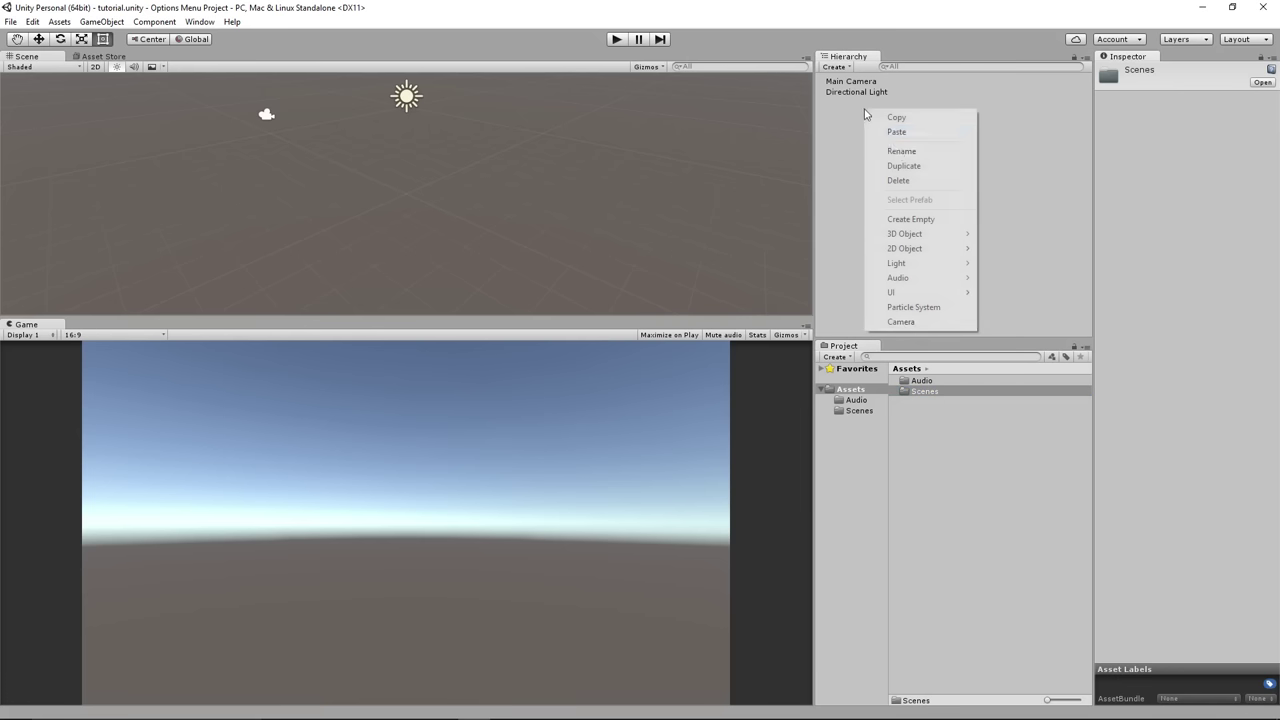
pyautogui.moveTo(920, 293)
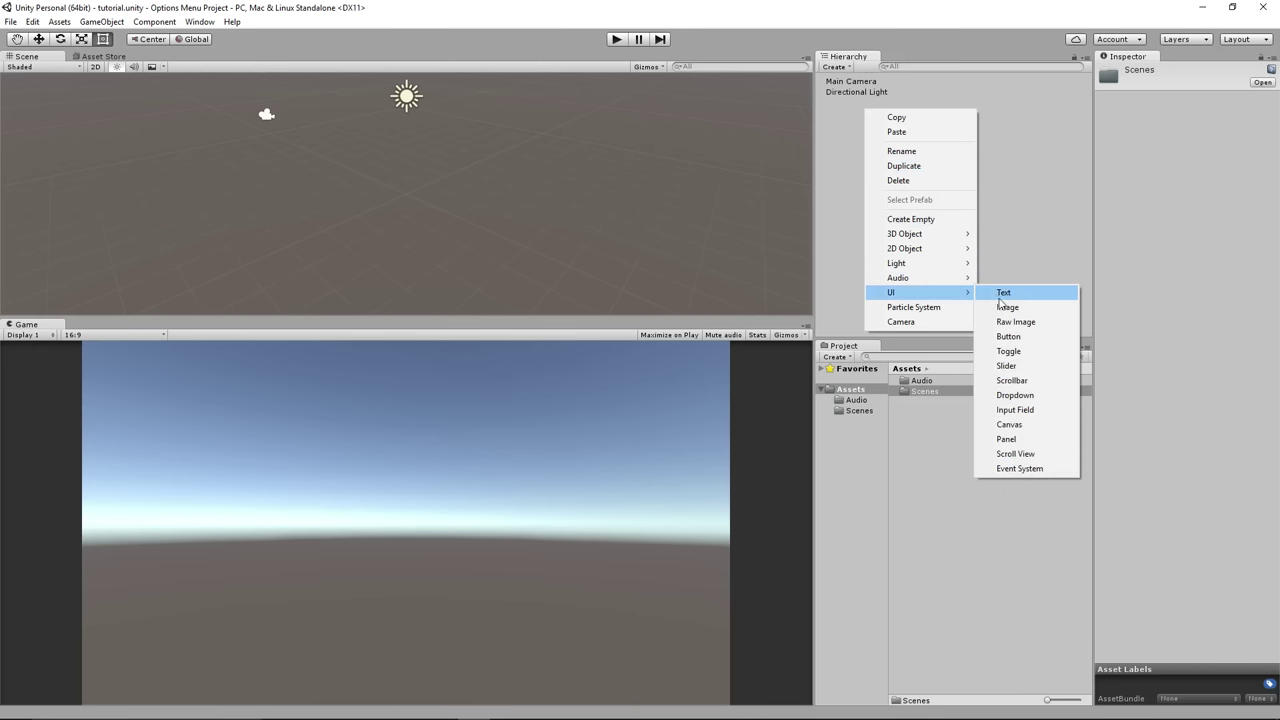
pyautogui.click(1008, 439)
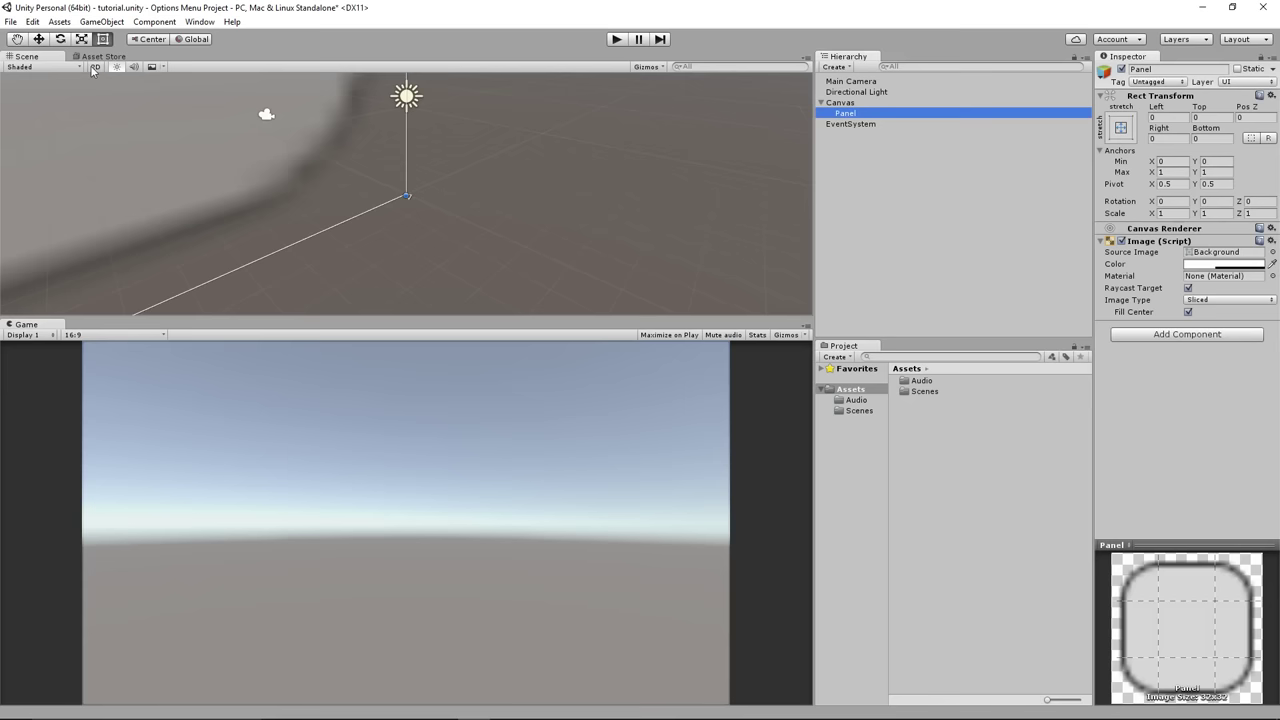
# - Shrink the panel to about 260 wide by 386 high and place it left of and slightly above the canvas centre
pyautogui.keyDown('alt'); pyautogui.moveTo(95, 75); pyautogui.dragTo(720, 144); pyautogui.keyUp('alt')
pyautogui.doubleClick(845, 114)
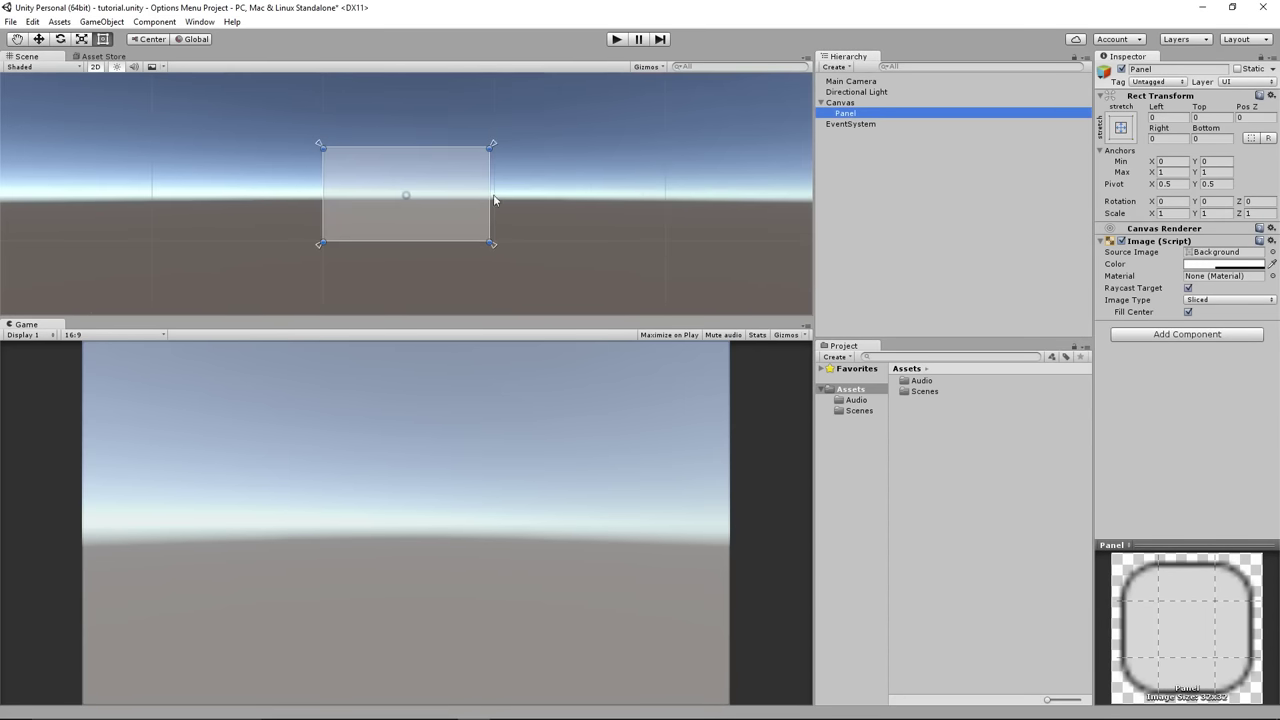
pyautogui.moveTo(596, 197); pyautogui.dragTo(372, 197)
pyautogui.press('f')
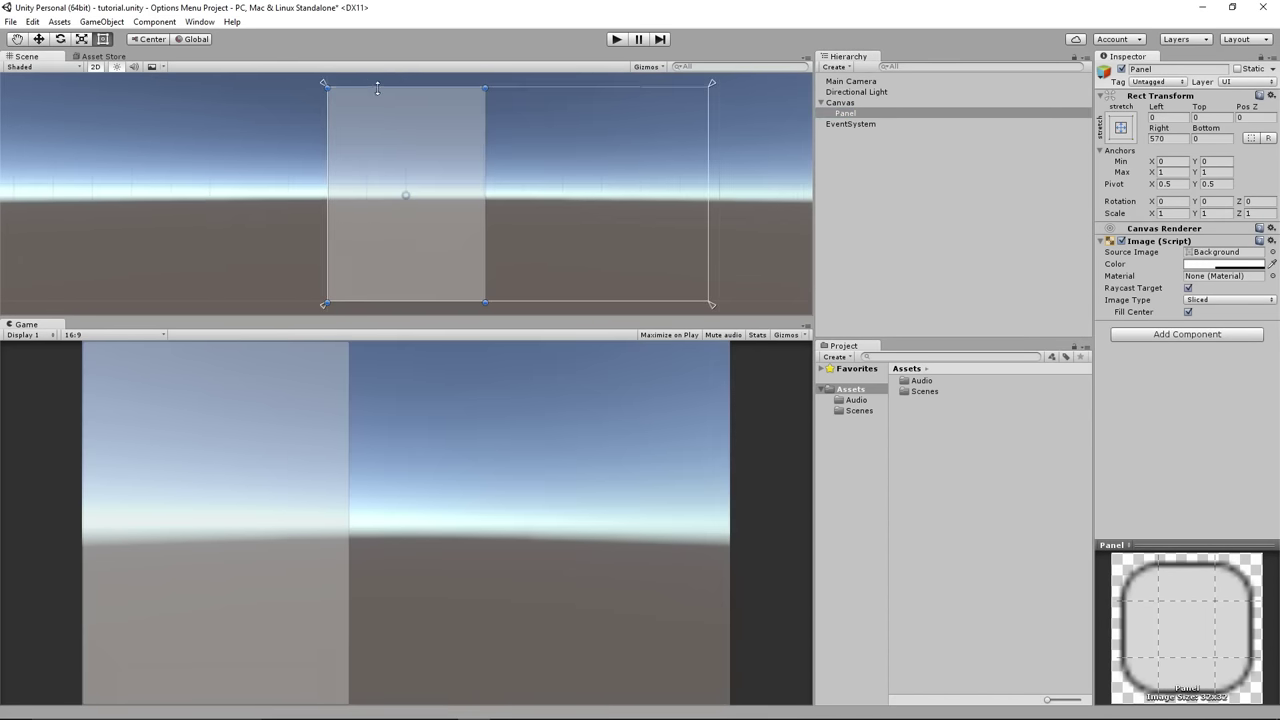
pyautogui.moveTo(377, 89); pyautogui.dragTo(377, 155)
pyautogui.press('f')
pyautogui.press('f')
pyautogui.moveTo(454, 194); pyautogui.dragTo(414, 186)
pyautogui.press('f')
pyautogui.press('f')
# - Rename the panel as Options_Panel
pyautogui.click(838, 116)
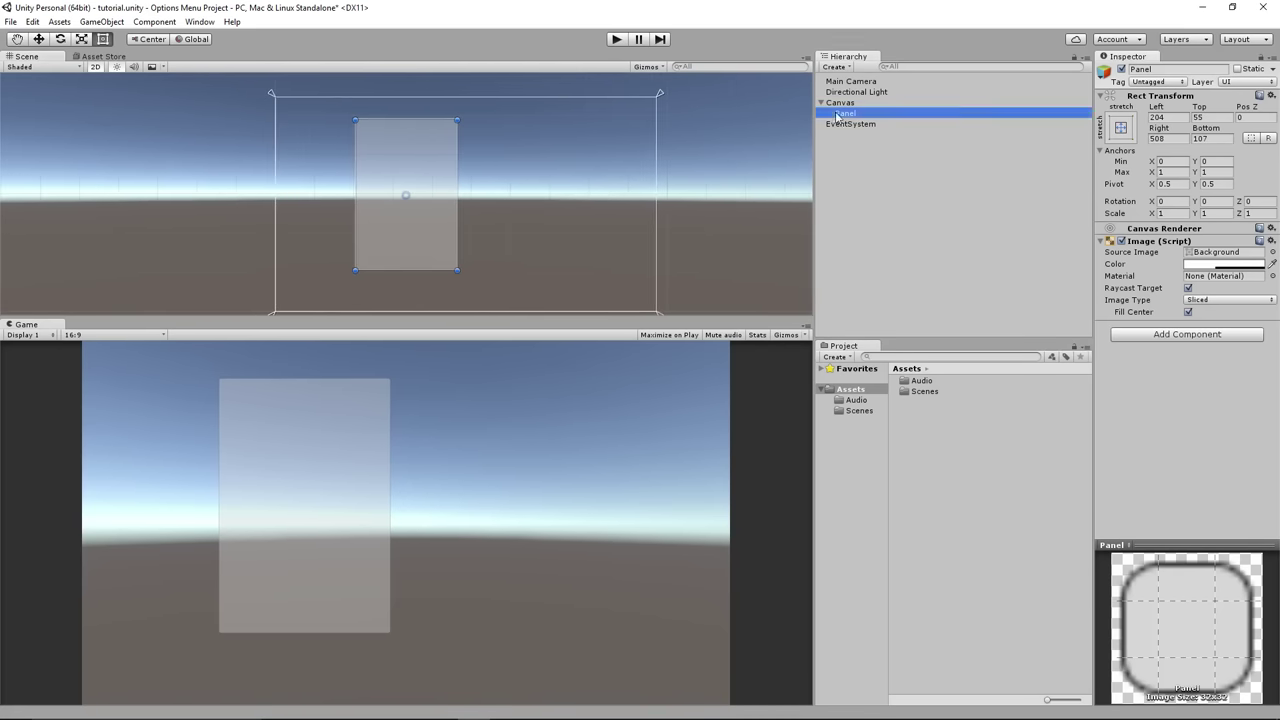
pyautogui.click(845, 116)
pyautogui.write('Options_Panel')
pyautogui.press('Return')
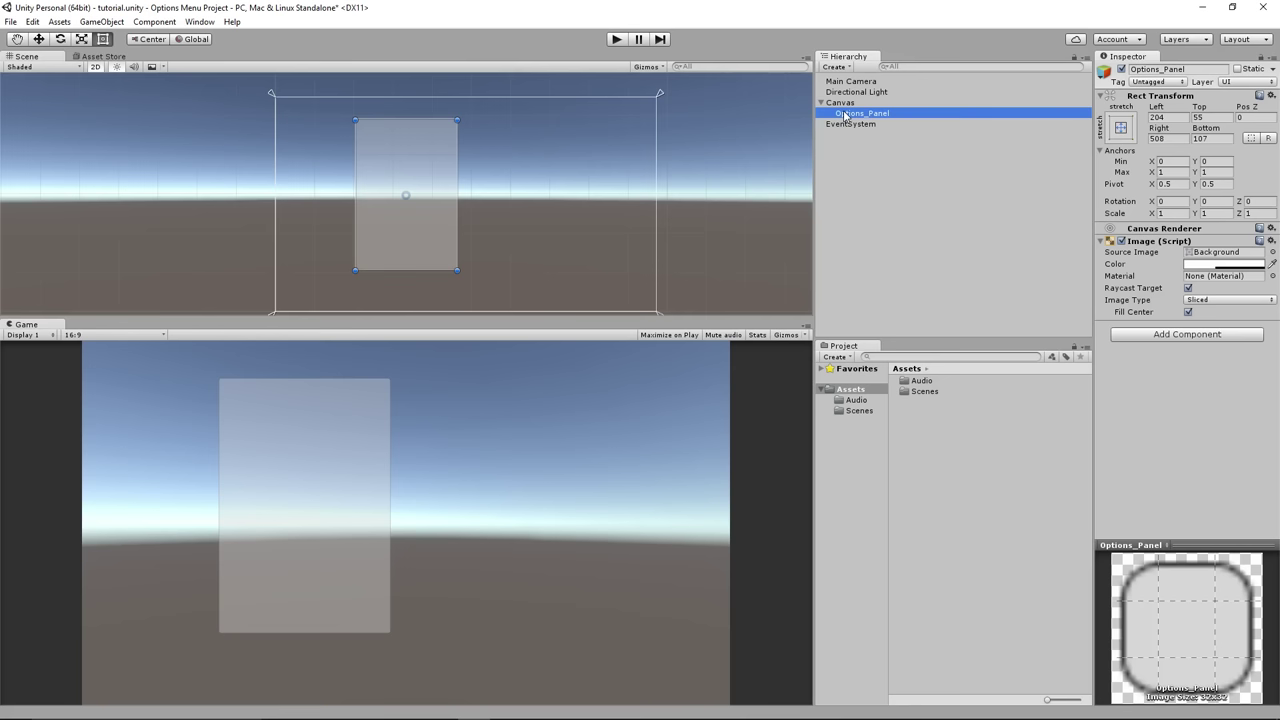
# - Add a second UI Panel as a child of Options_Panel
pyautogui.rightClick(845, 117)
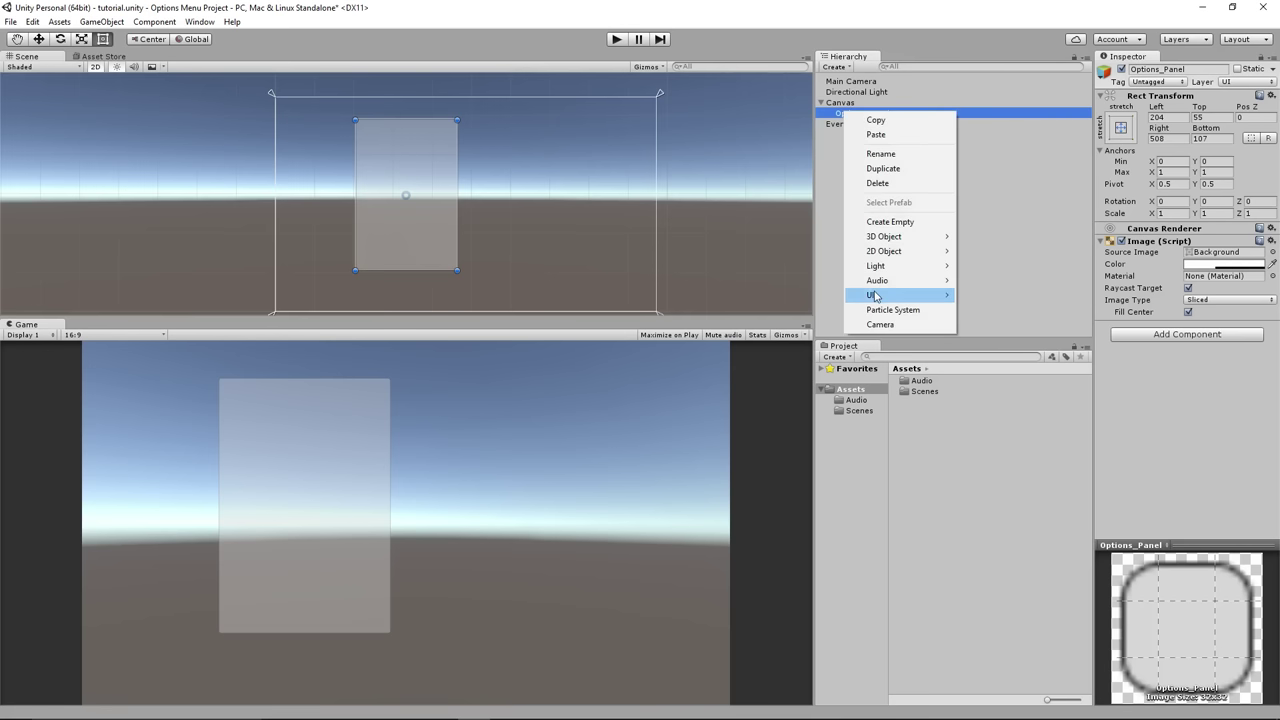
pyautogui.moveTo(939, 299)
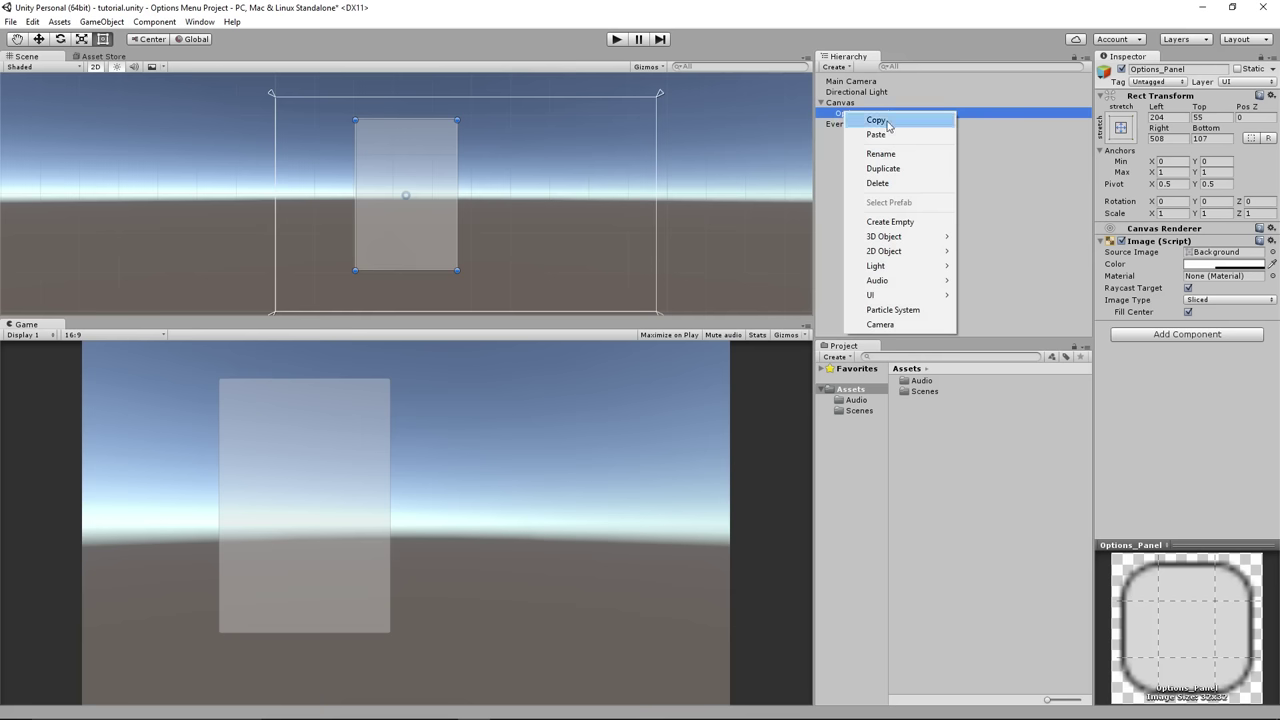
pyautogui.moveTo(880, 295)
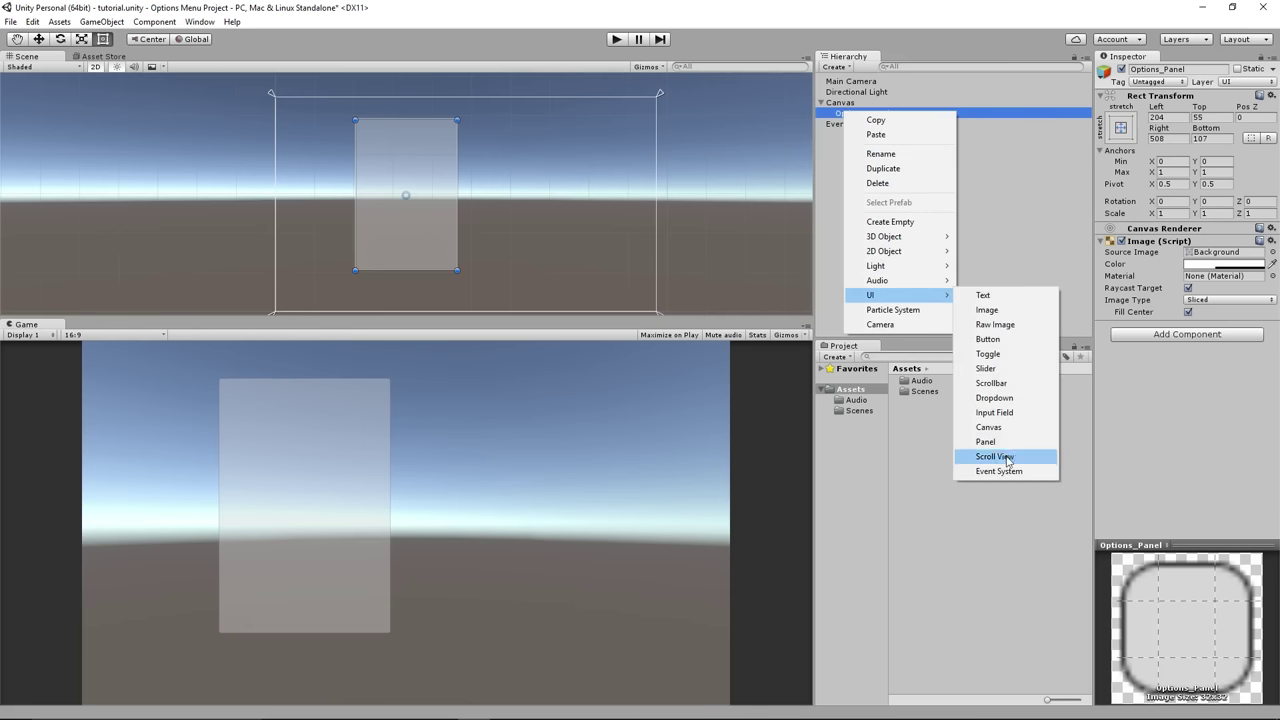
pyautogui.click(1006, 442)
# - Anchor Options_Panel to the middle centre of the canvas
pyautogui.scroll(3, 366, 197)
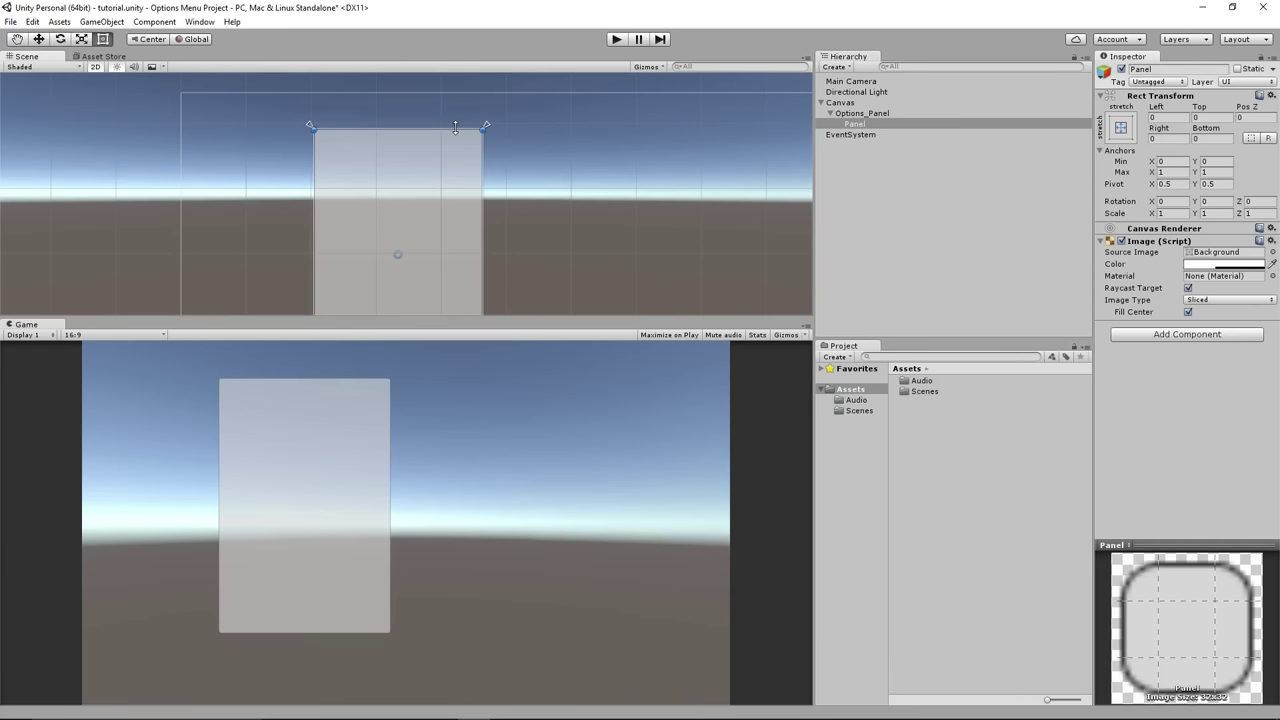
pyautogui.click(872, 114)
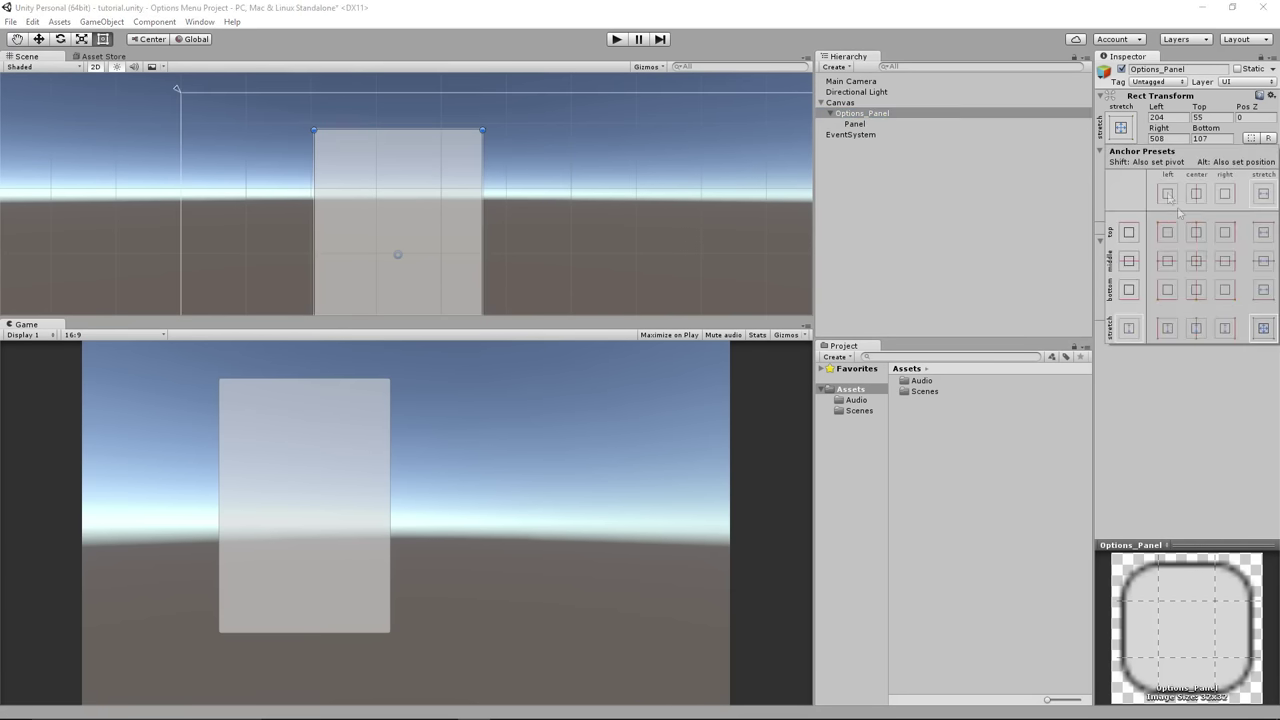
pyautogui.click(1196, 260)
pyautogui.click(822, 170)
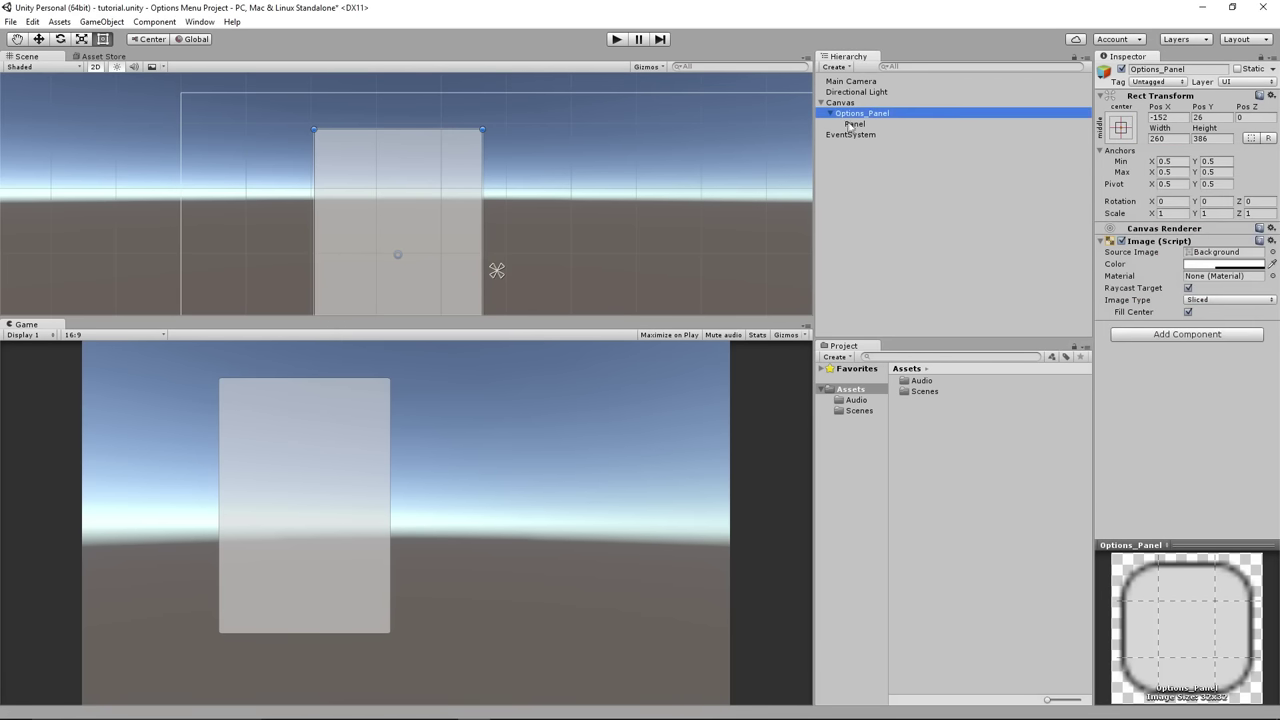
# - Inset the child panel within Options_Panel with offsets of 10 at left, right and bottom and 20 at the top
pyautogui.click(852, 124)
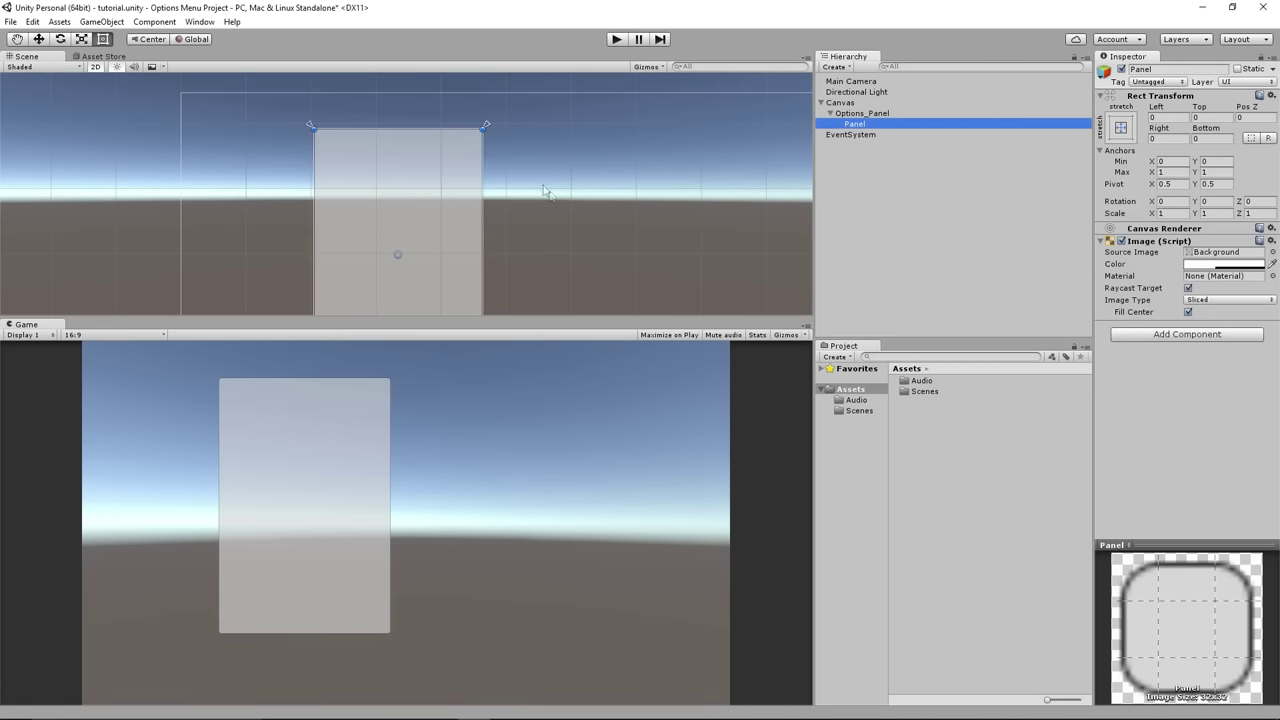
pyautogui.moveTo(591, 157); pyautogui.dragTo(468, 188, button='middle')
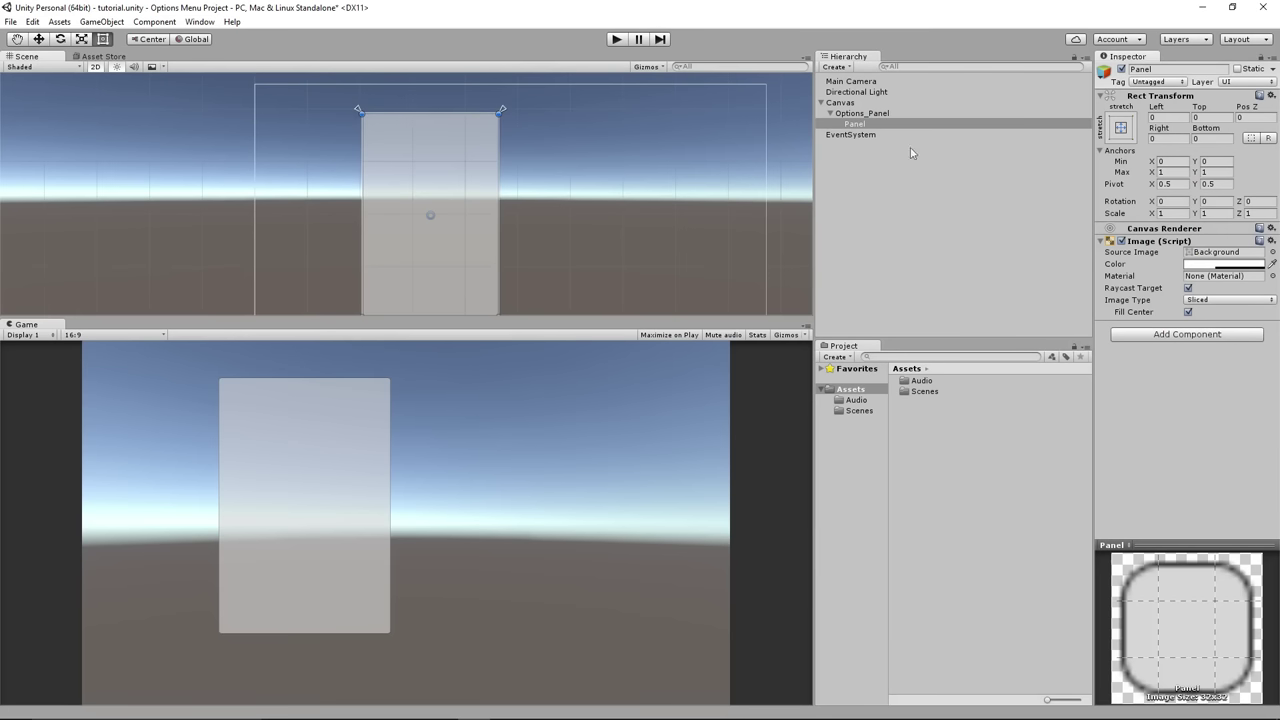
pyautogui.click(1164, 140)
pyautogui.write('41')
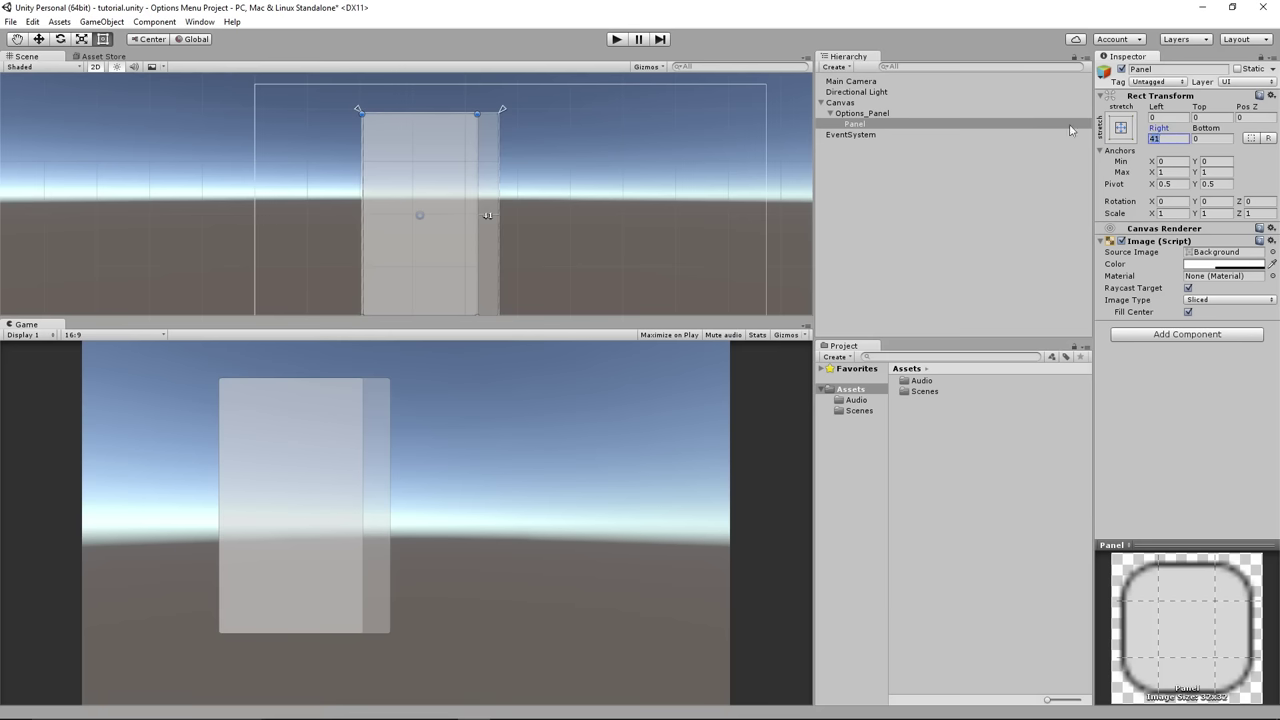
pyautogui.press('BackSpace')
pyautogui.press('BackSpace')
pyautogui.write('10')
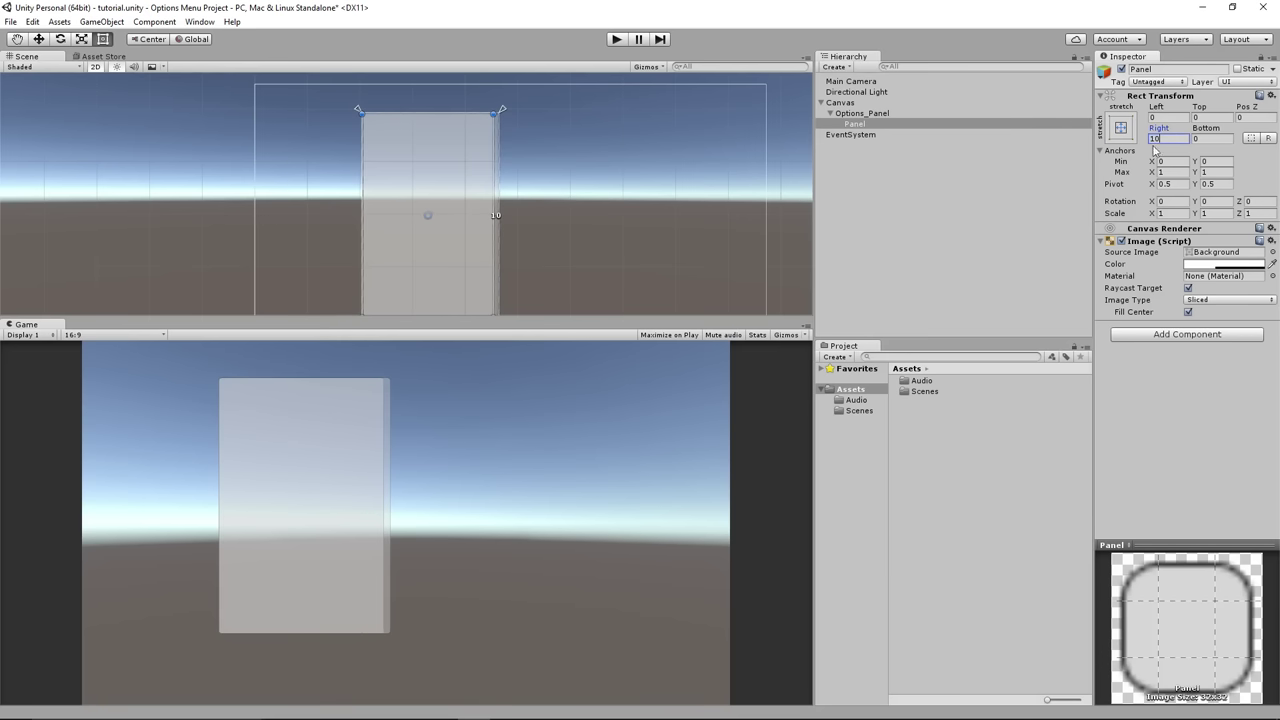
pyautogui.click(1215, 137)
pyautogui.write('10')
pyautogui.click(1205, 117)
pyautogui.write('20')
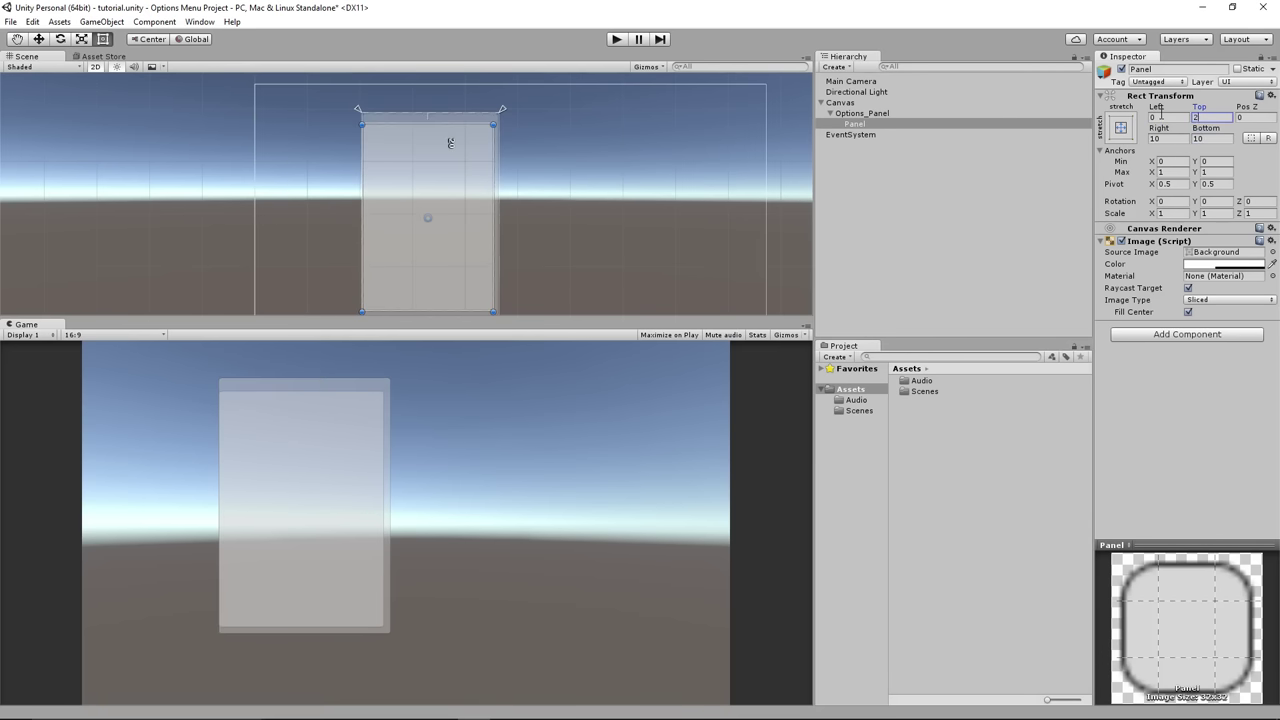
pyautogui.click(1160, 117)
pyautogui.write('10')
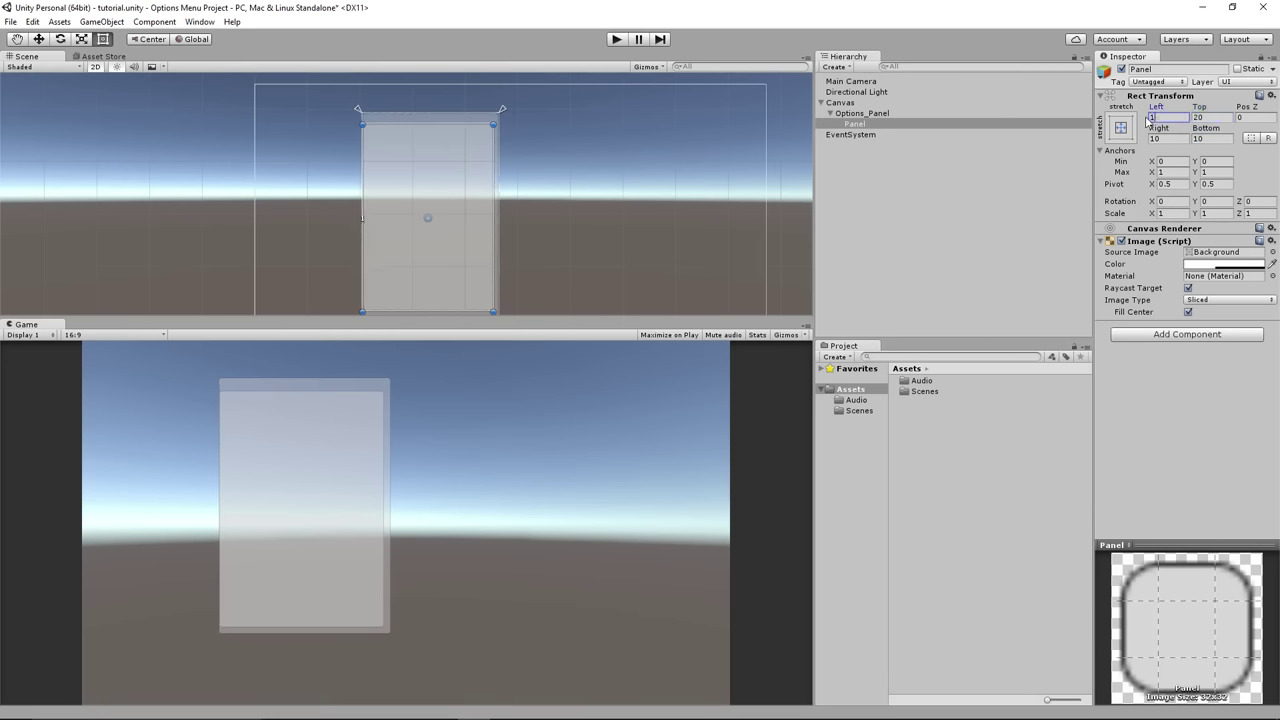
# - Rename the child panel inside Options_Panel as Layout
pyautogui.click(854, 123)
pyautogui.write('Layout')
pyautogui.press('Return')
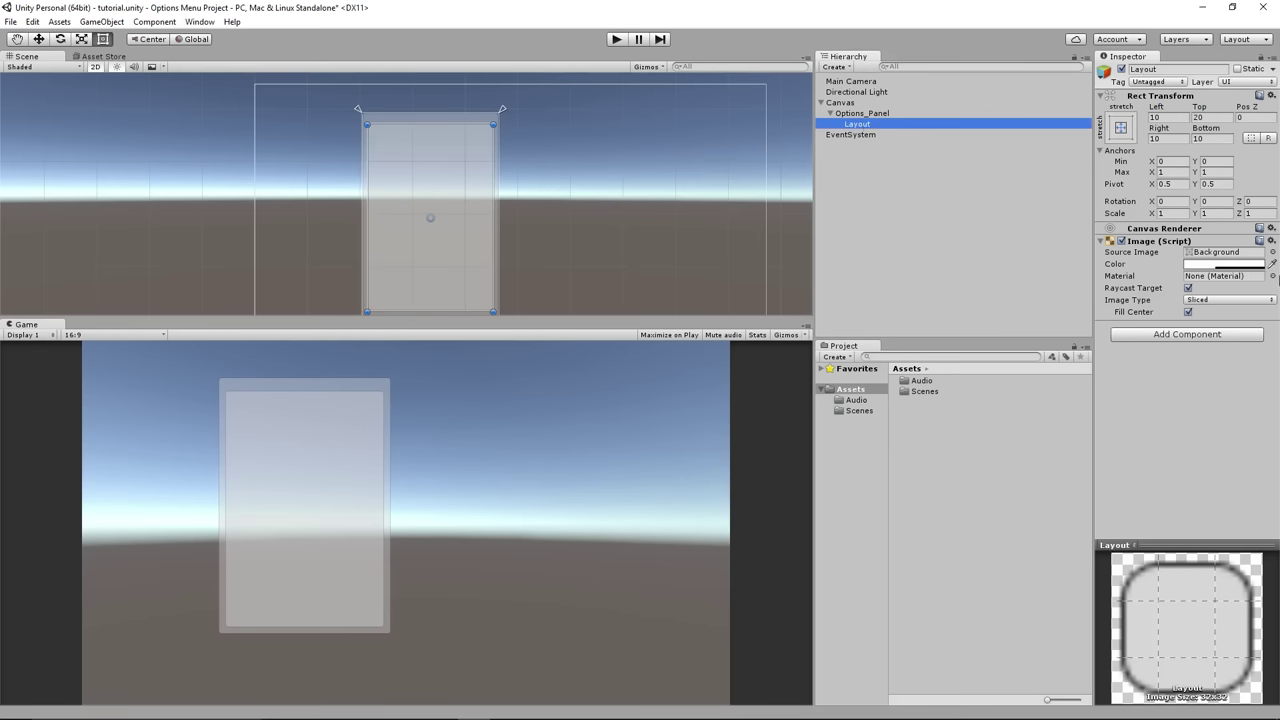
# - Clear the Layout panel's source image to None and make its colour fully transparent
pyautogui.click(1273, 252)
pyautogui.doubleClick(955, 245)
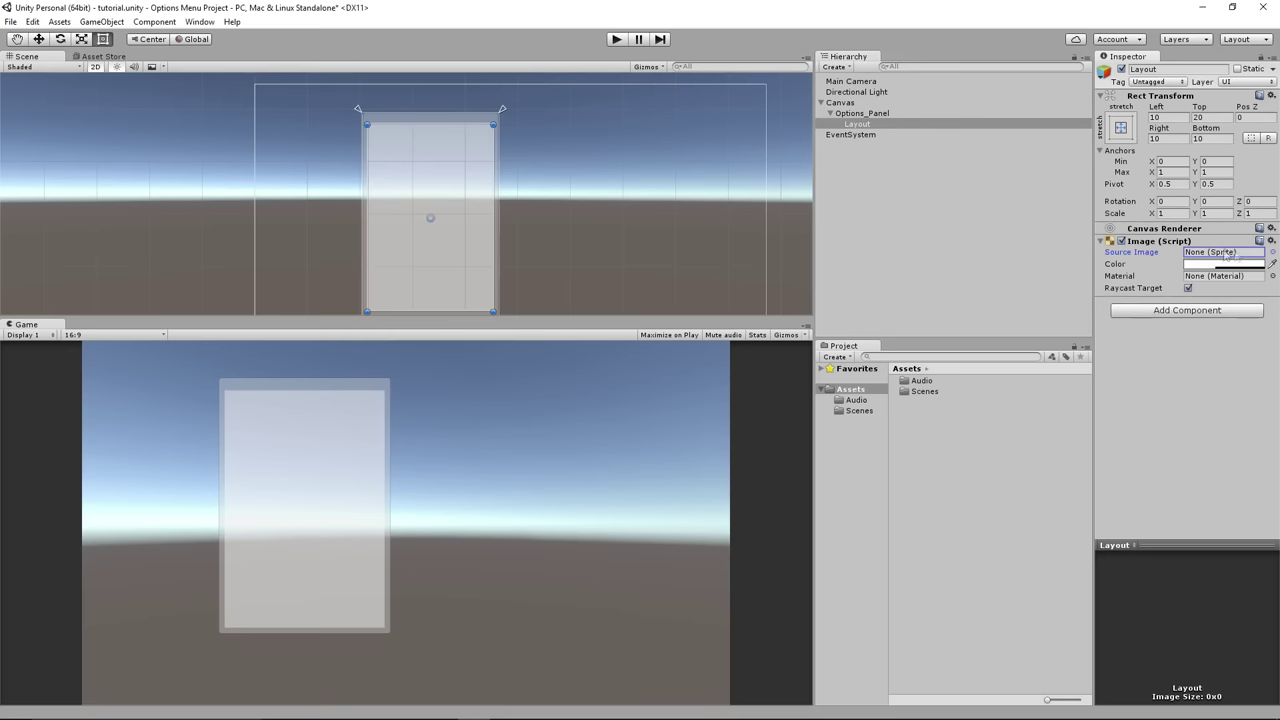
pyautogui.click(1254, 265)
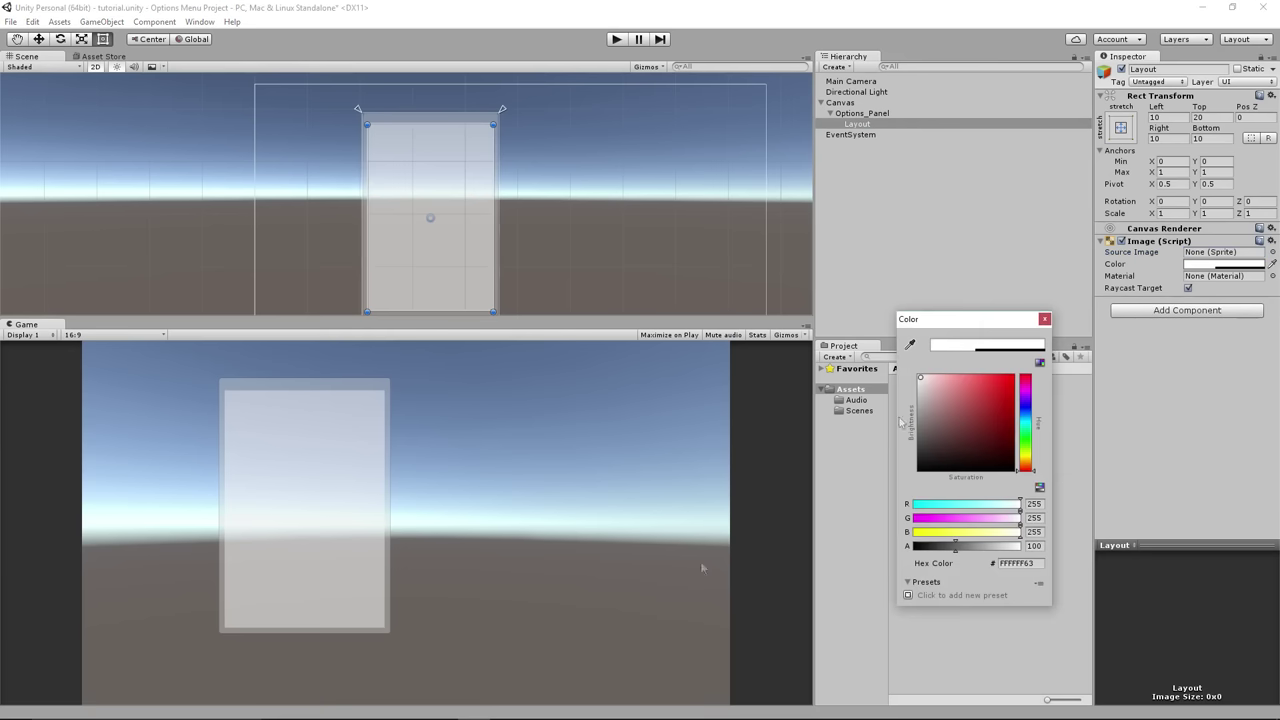
pyautogui.click(937, 545)
pyautogui.click(1044, 318)
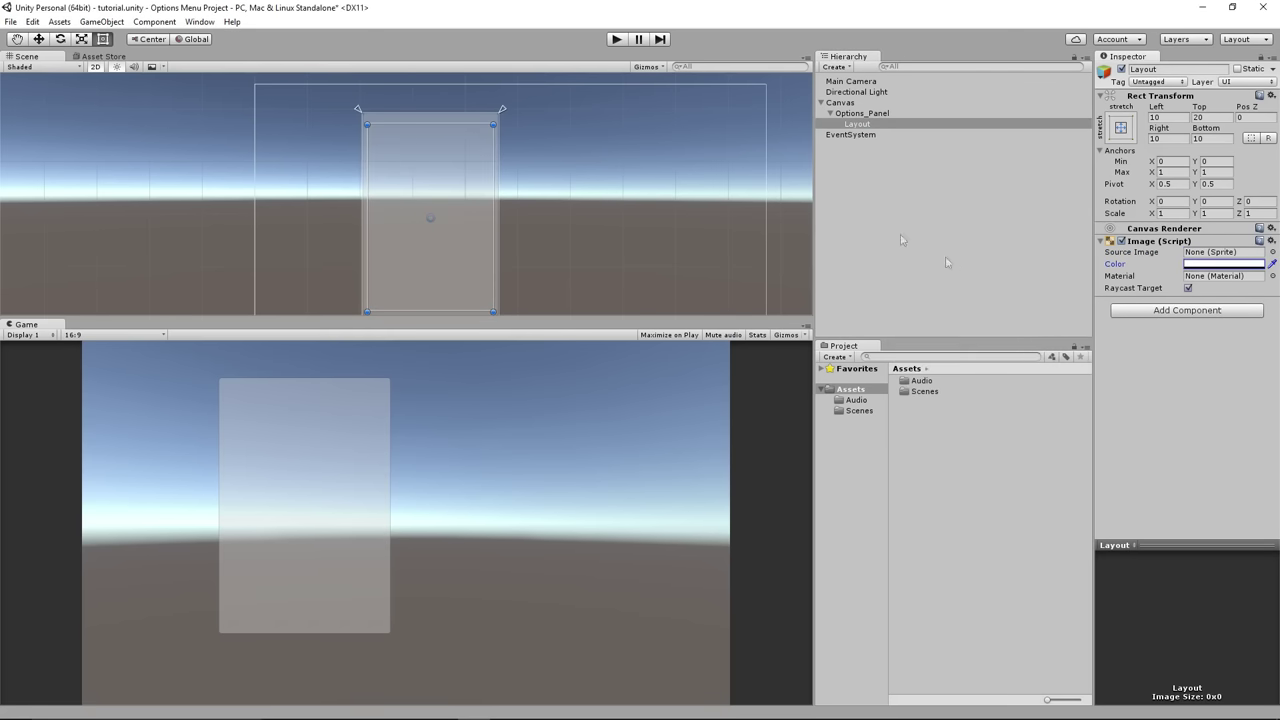
pyautogui.rightClick(863, 126)
pyautogui.moveTo(930, 307)
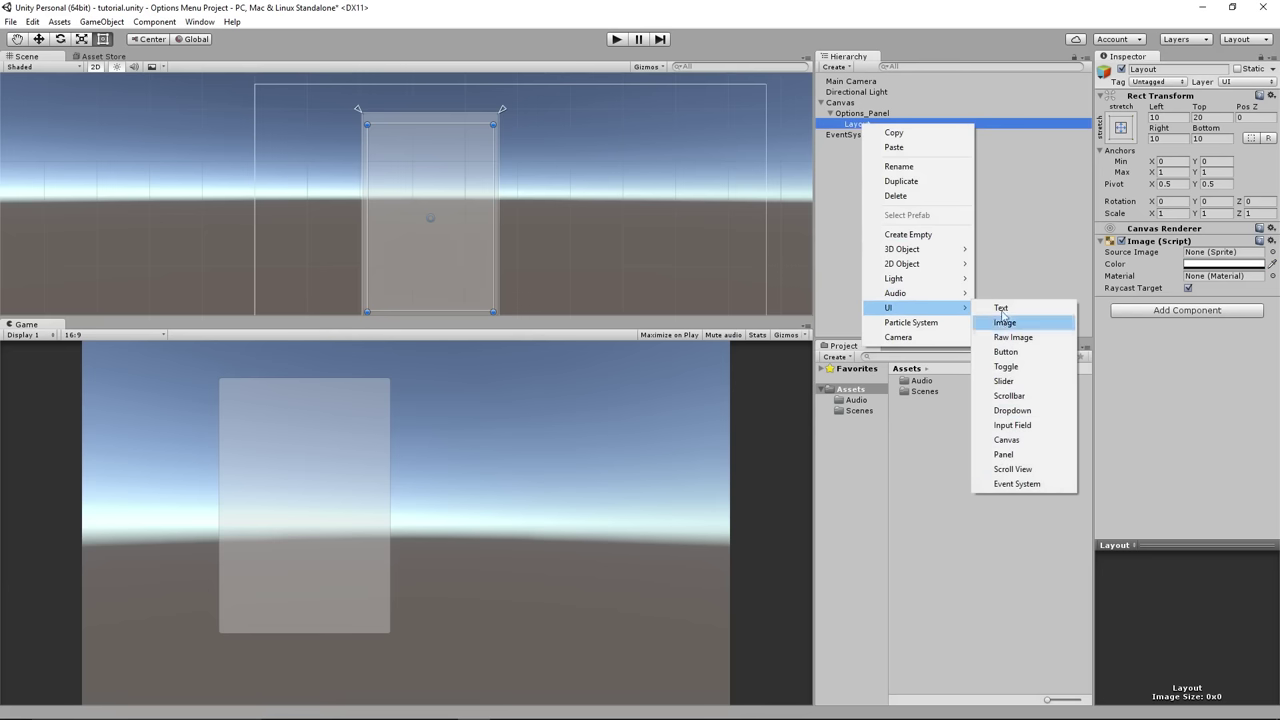
pyautogui.click(1016, 258)
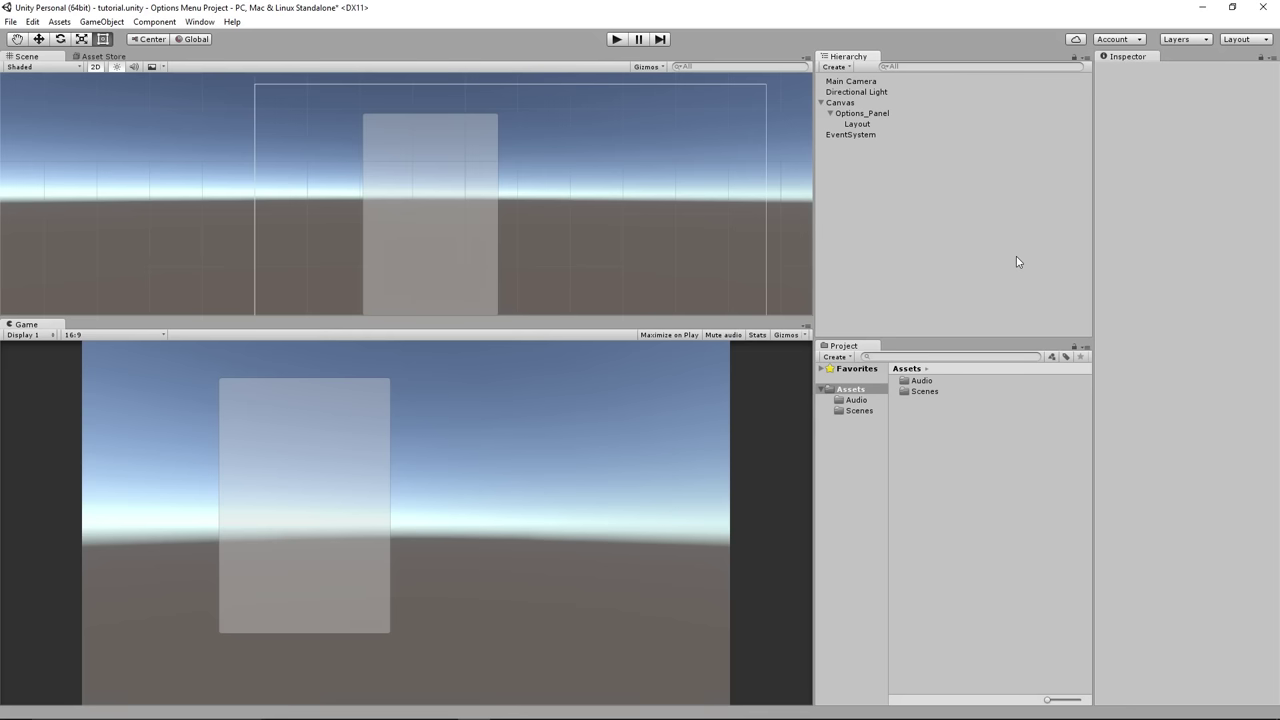
# - Add a Vertical Layout Group component to the Layout panel
pyautogui.click(859, 124)
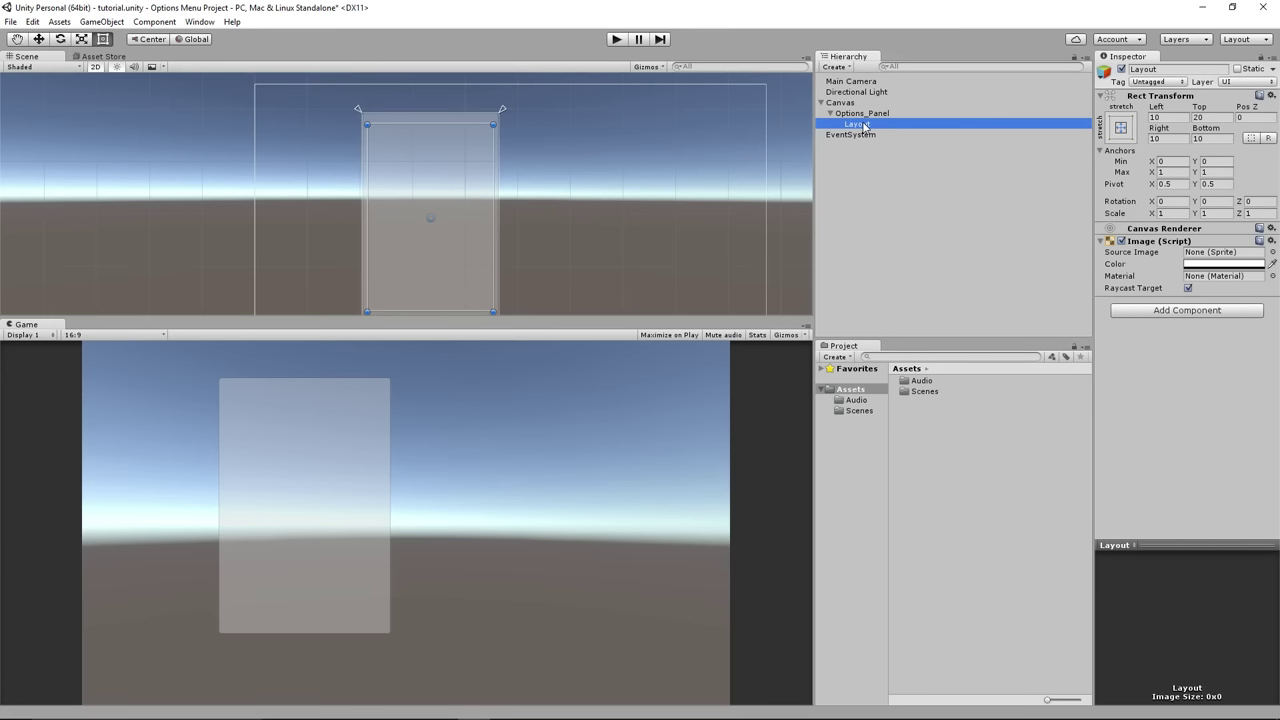
pyautogui.click(1187, 310)
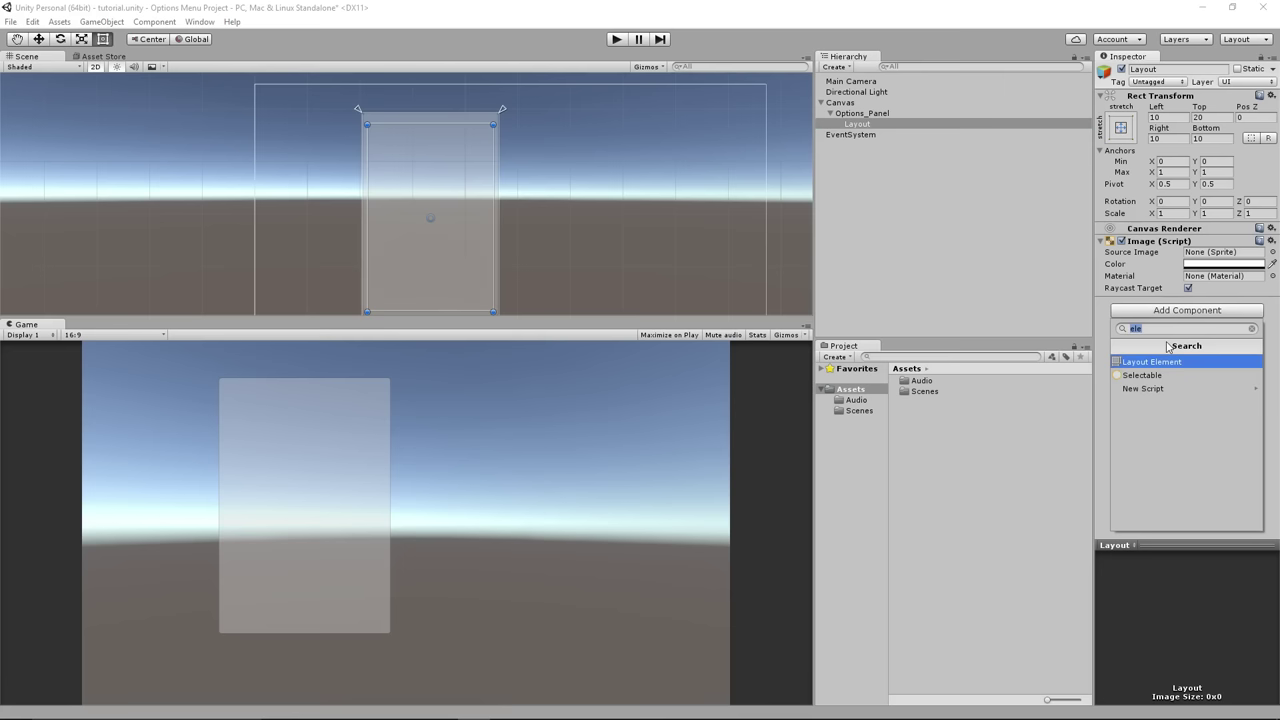
pyautogui.write('vert')
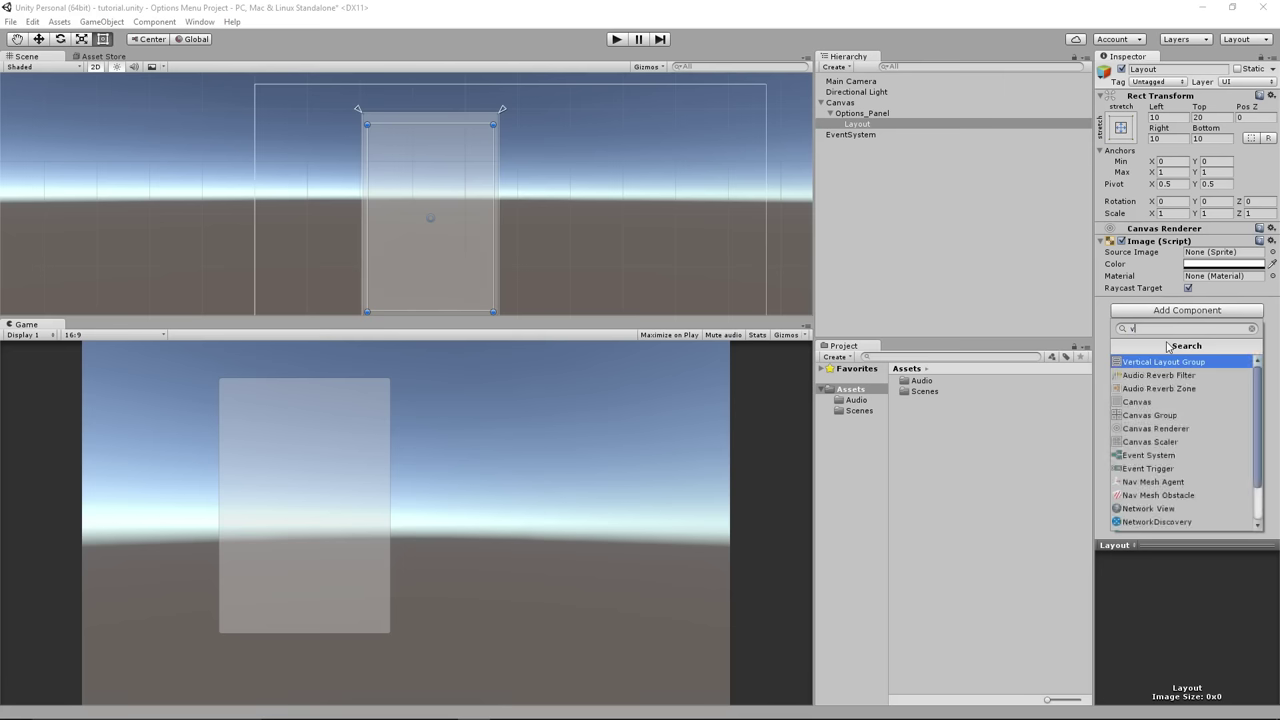
pyautogui.press('Return')
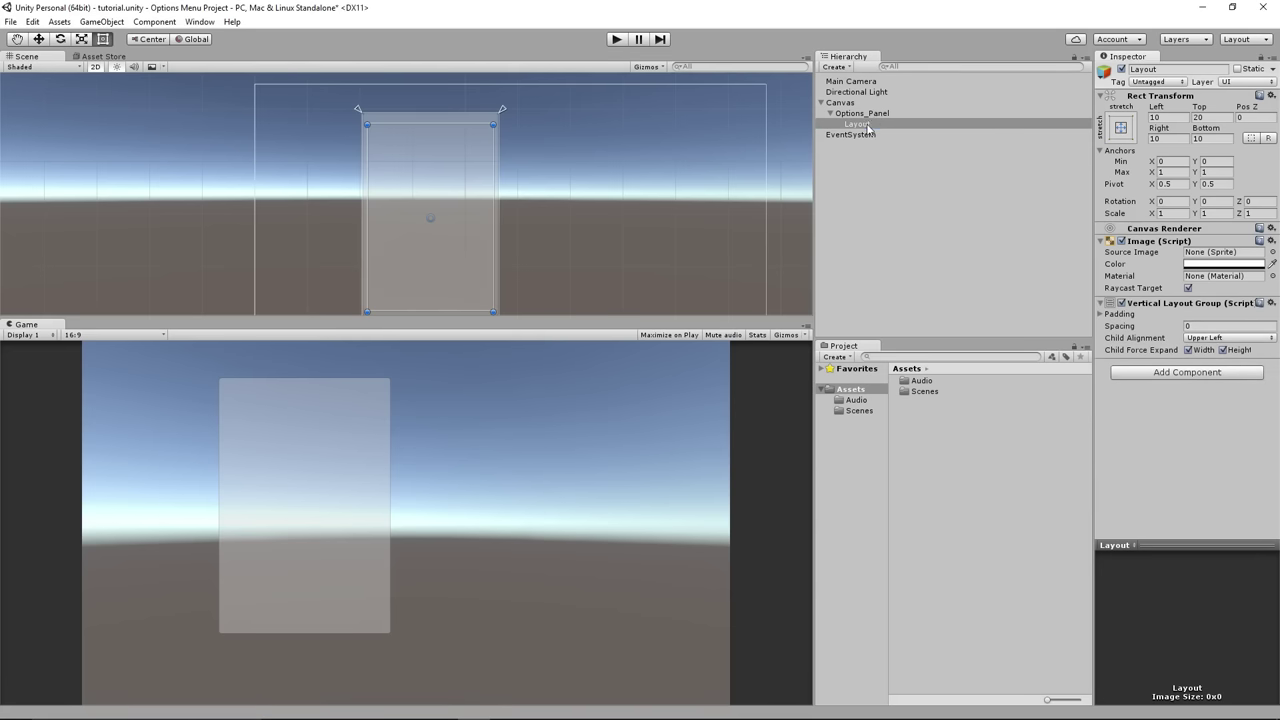
# - Create an empty child object under Layout and name it Fullscreen
pyautogui.rightClick(867, 124)
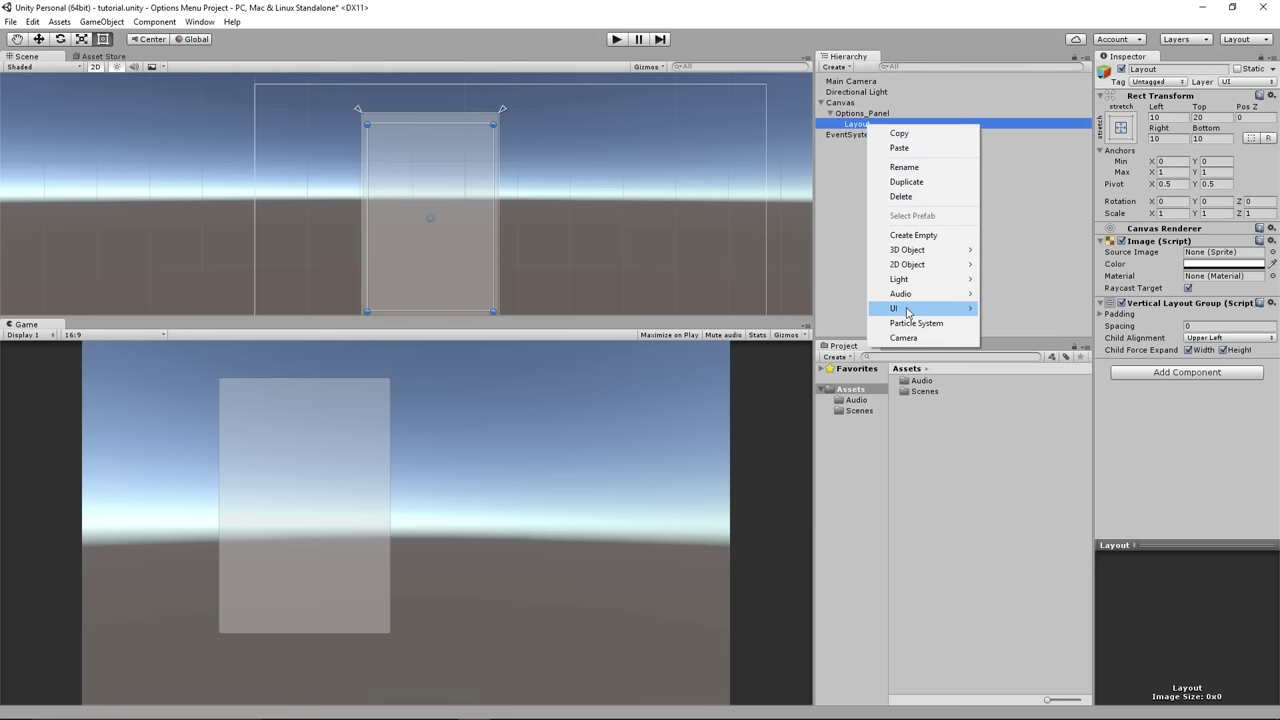
pyautogui.moveTo(920, 308)
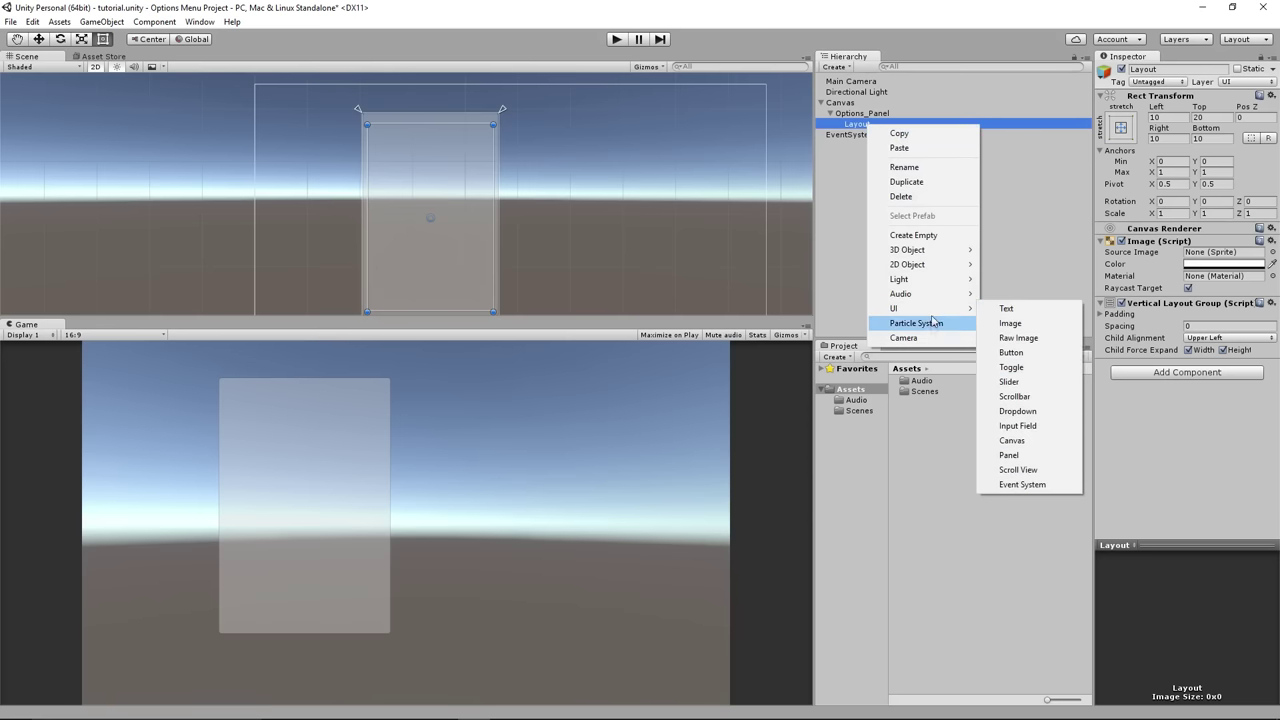
pyautogui.click(934, 242)
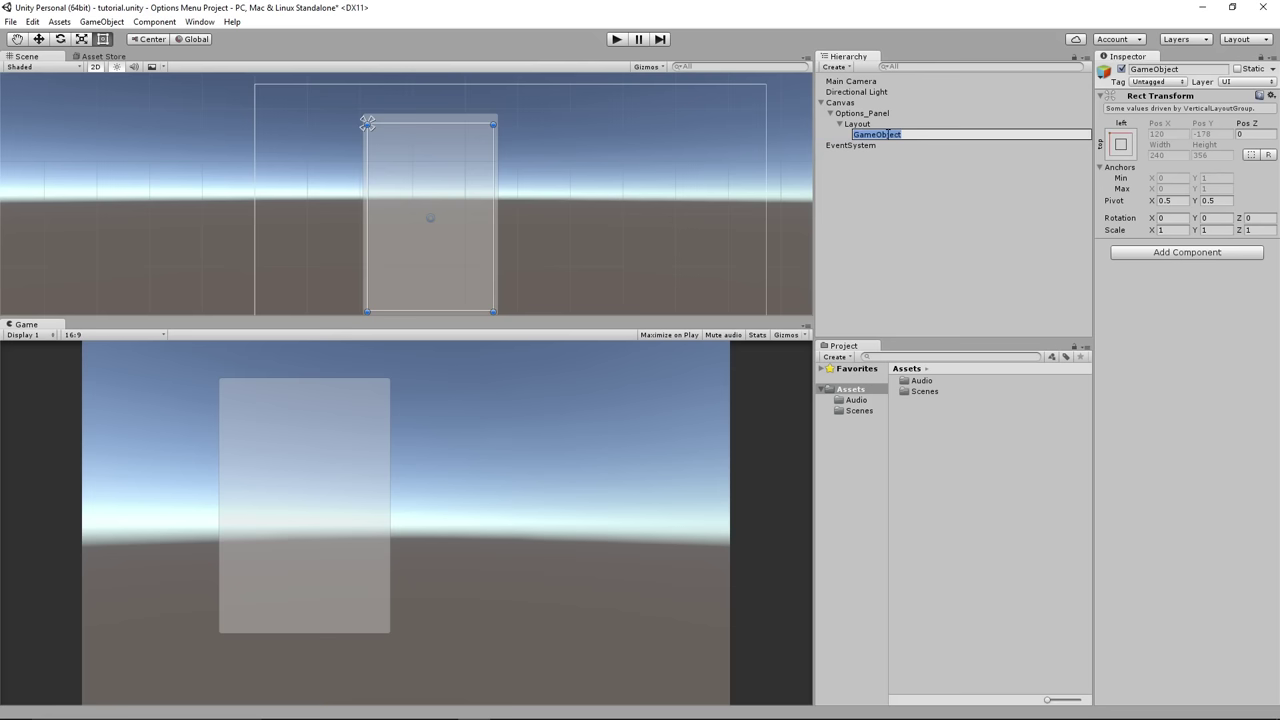
pyautogui.write('Fullscreen')
pyautogui.press('Return')
# - Add a Layout Element component to the Fullscreen object
pyautogui.click(1140, 253)
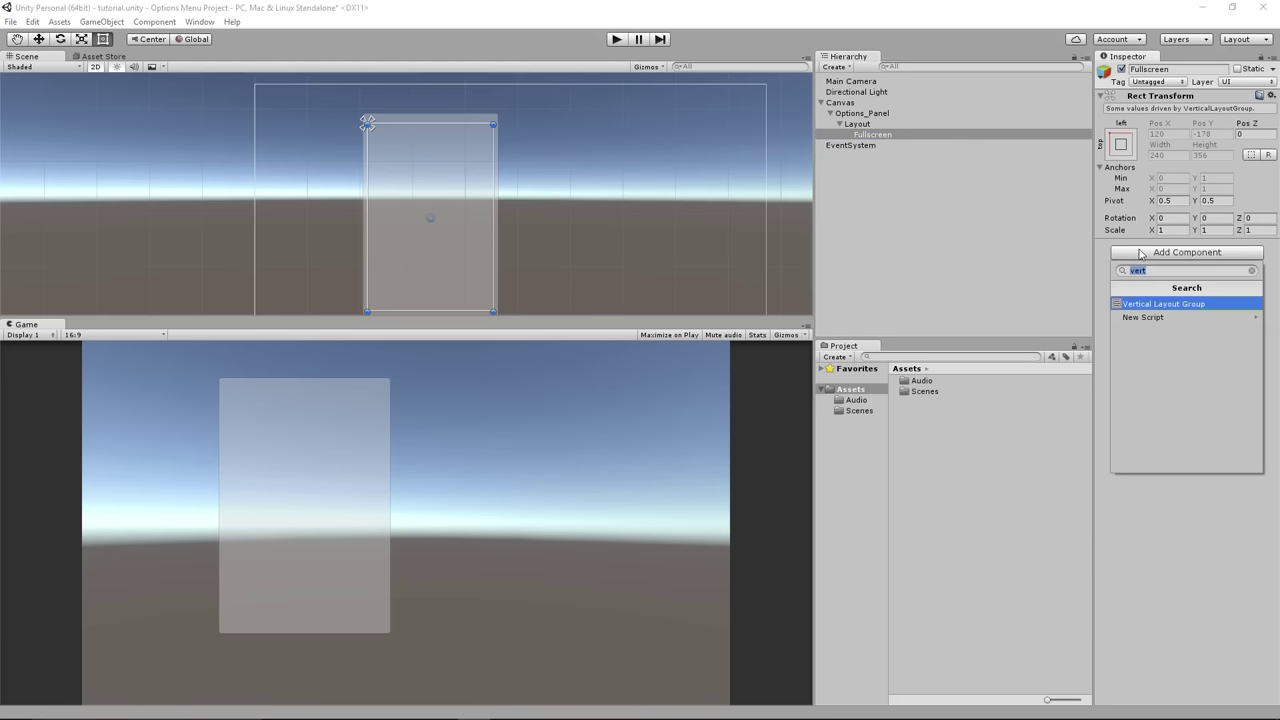
pyautogui.write('layout')
pyautogui.press('Return')
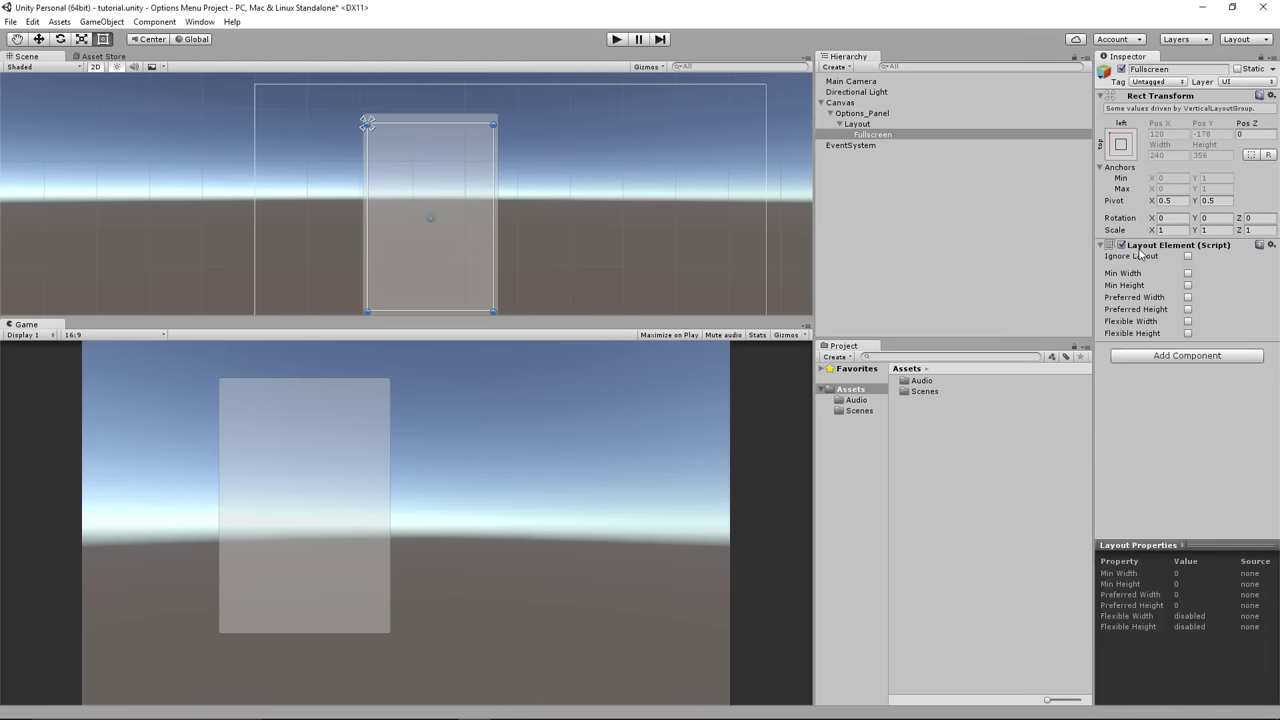
# - Try to apply the top stretch anchor preset to the Fullscreen object
pyautogui.click(890, 135)
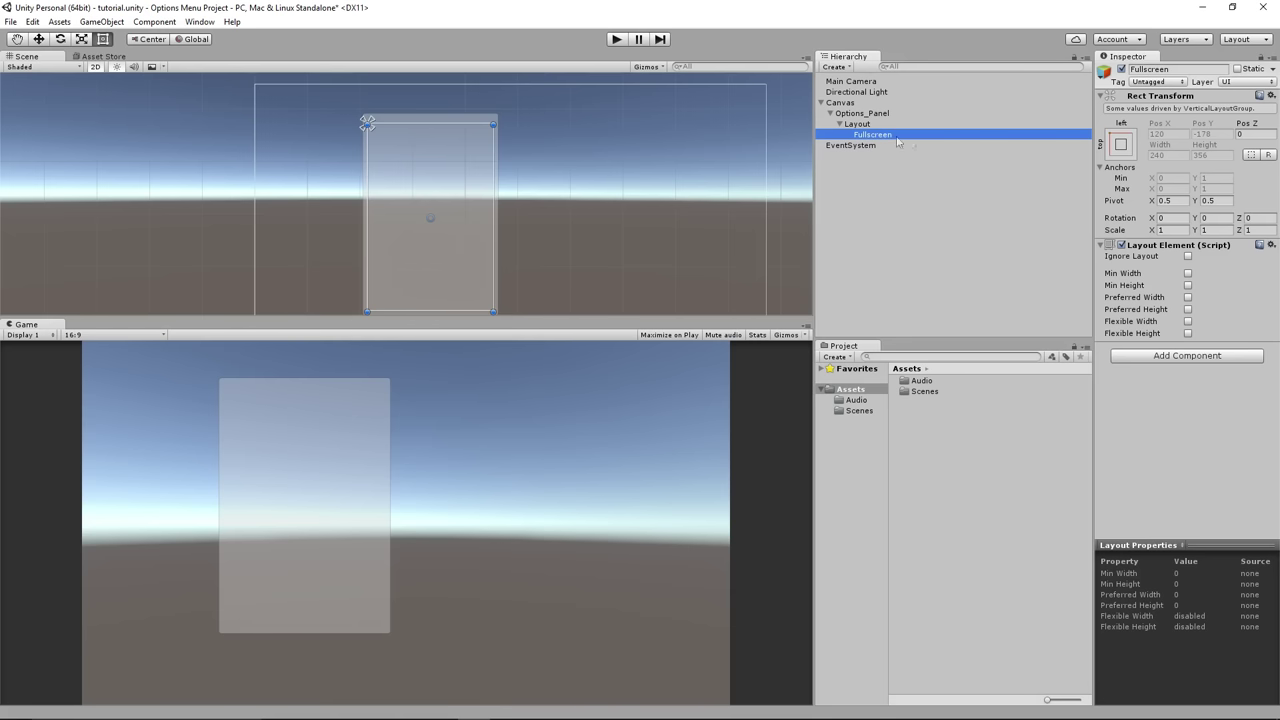
pyautogui.click(1121, 146)
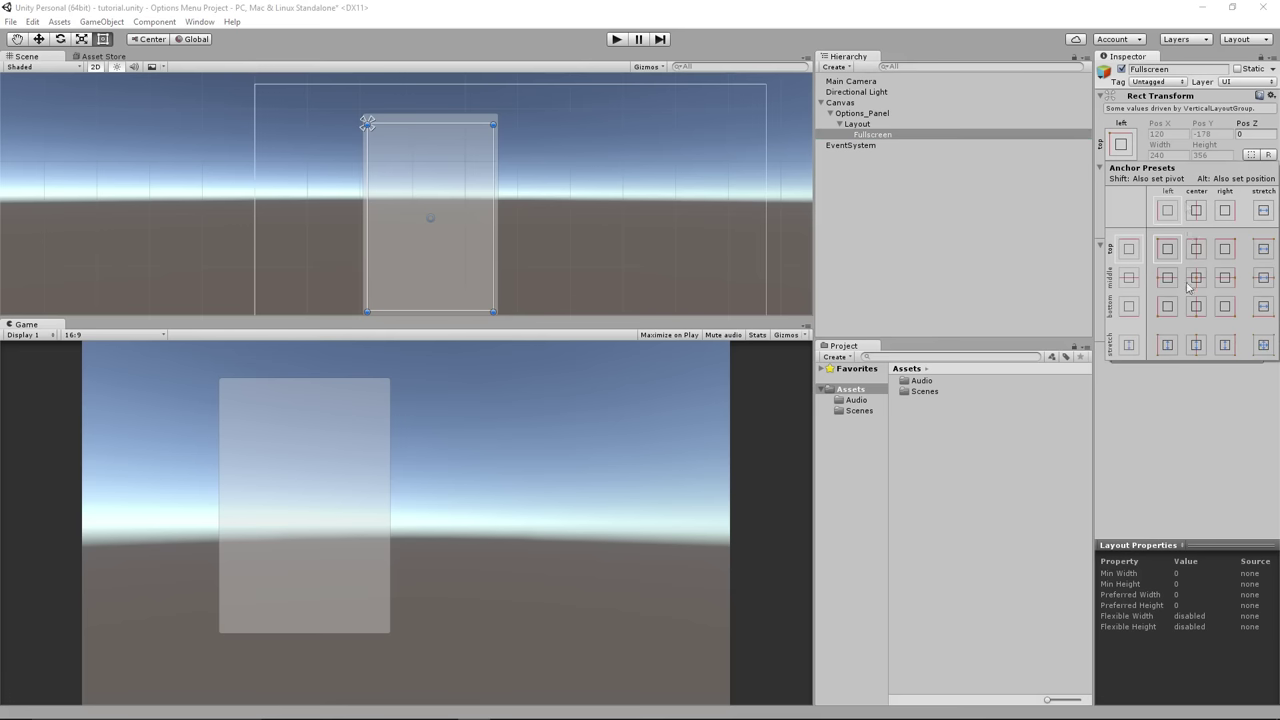
pyautogui.click(1267, 254)
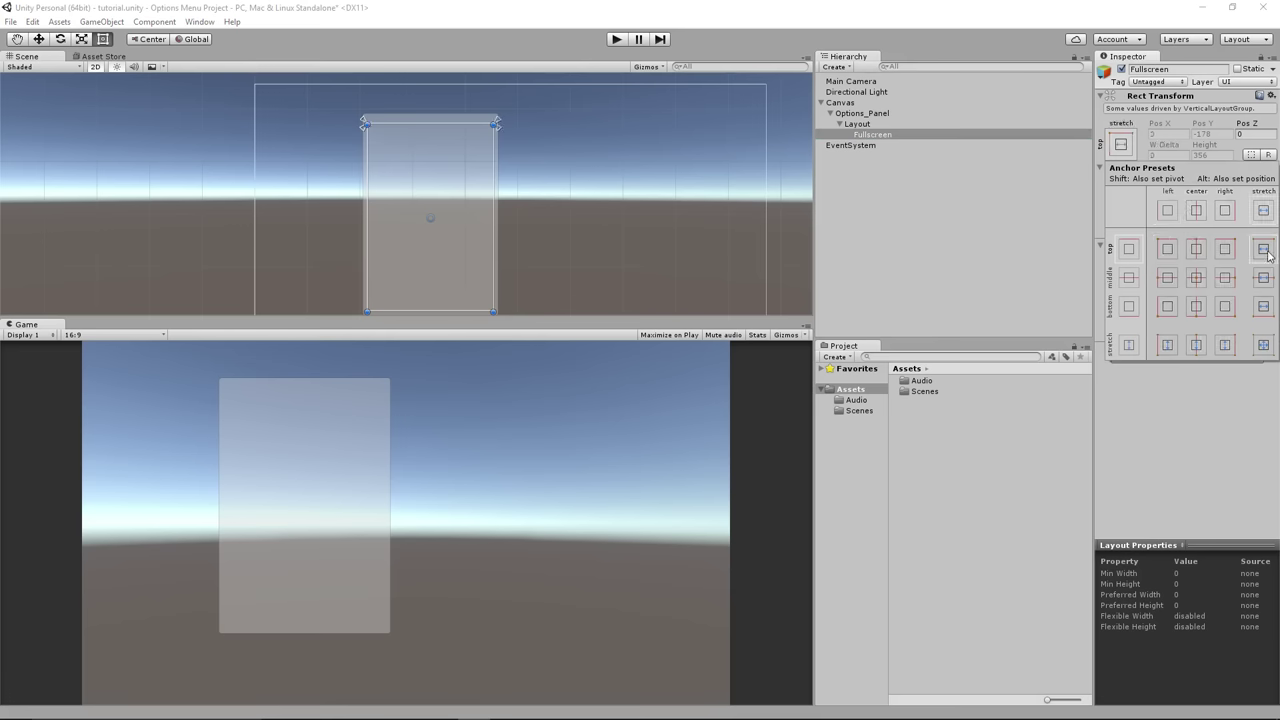
pyautogui.click(1164, 433)
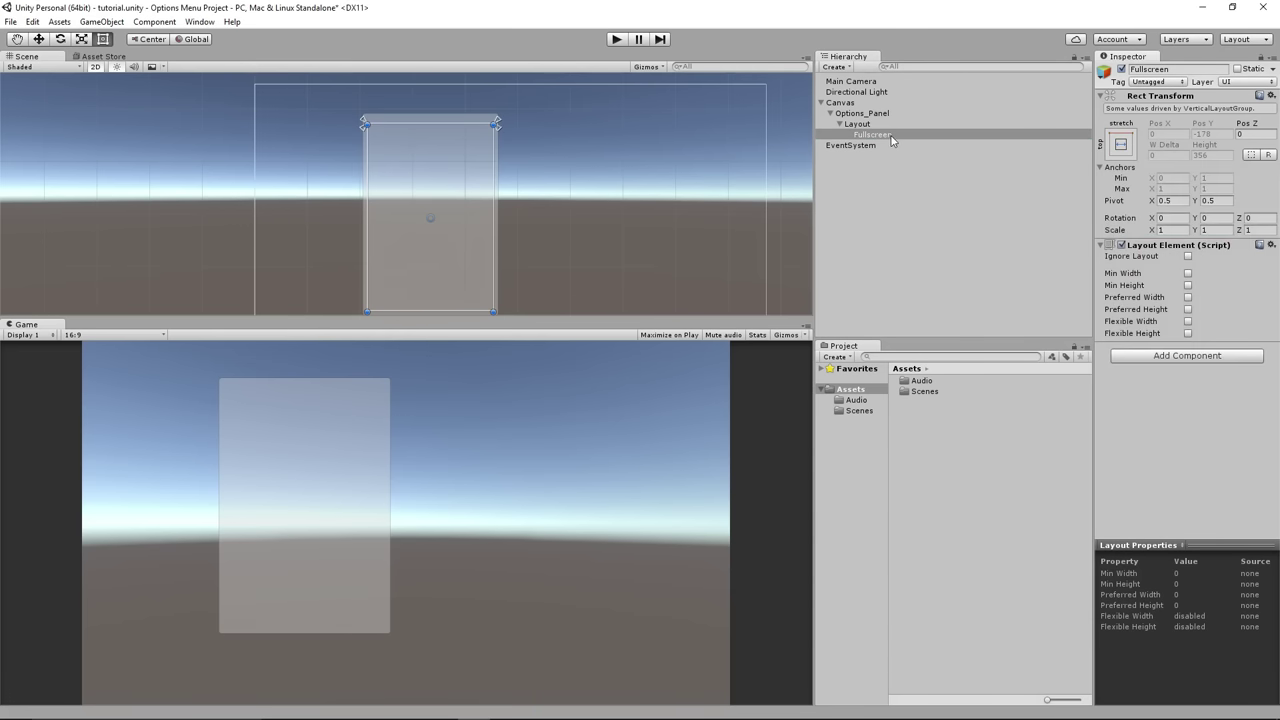
# - Enable Preferred Height in Fullscreen's Layout Element and set it to 40
pyautogui.click(1188, 309)
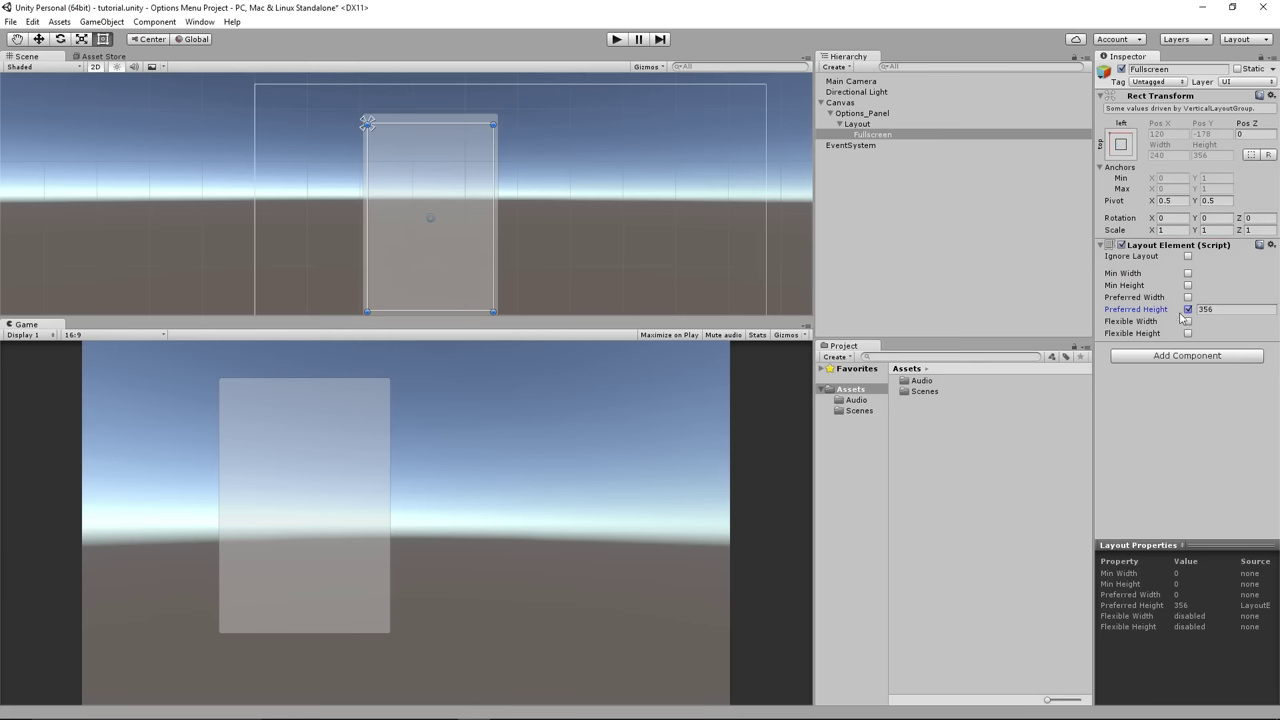
pyautogui.click(1222, 310)
pyautogui.write('40')
pyautogui.press('Return')
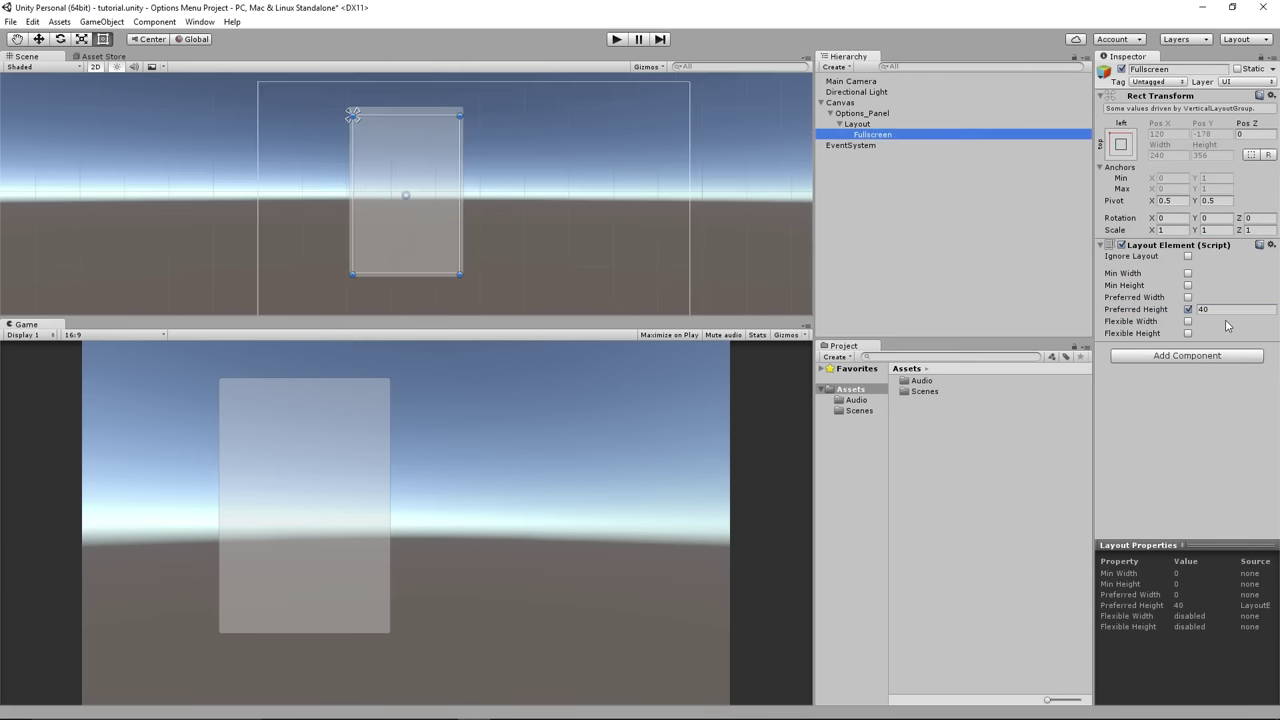
pyautogui.press('f')
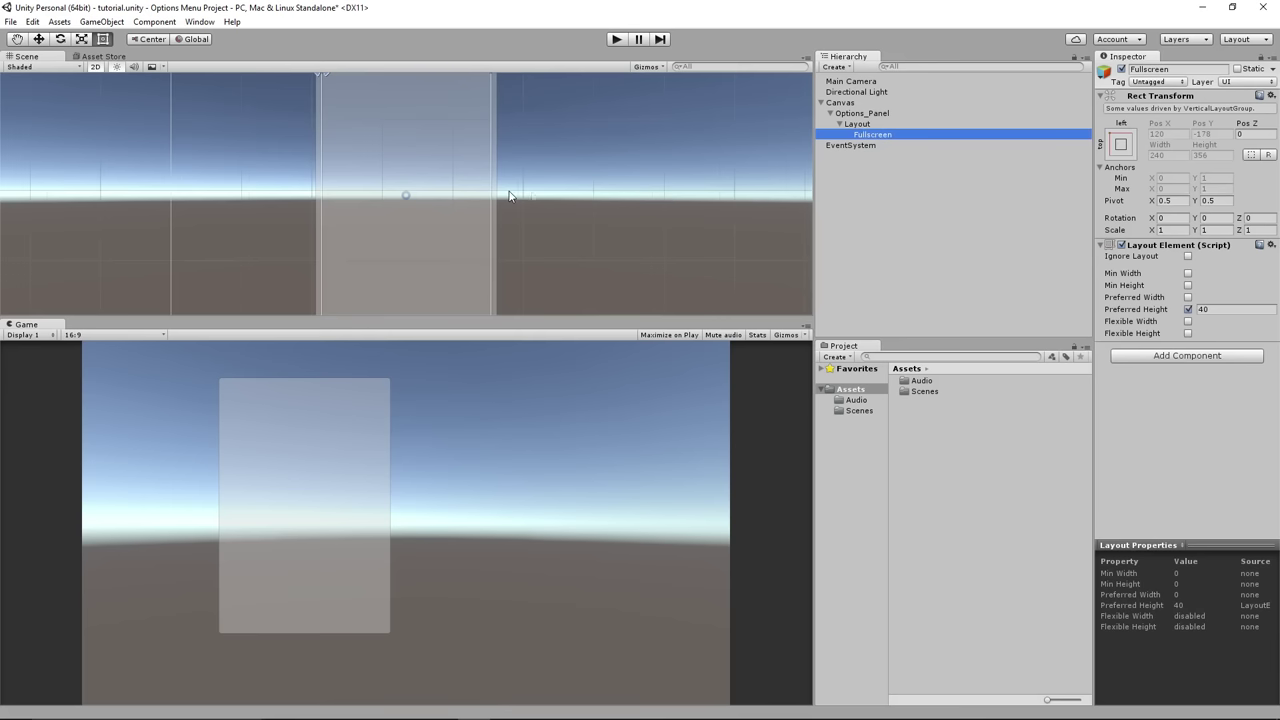
# - Turn off Child Force Expand Height in the Layout panel's Vertical Layout Group
pyautogui.click(877, 121)
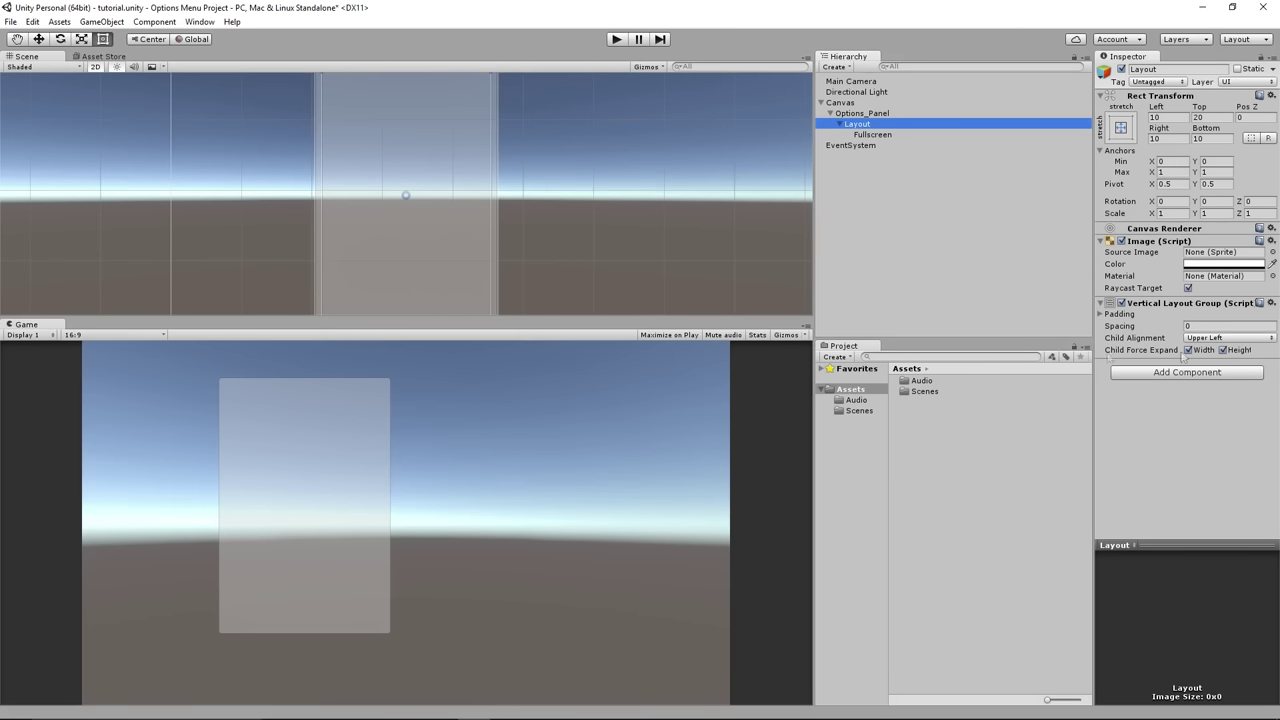
pyautogui.click(1222, 350)
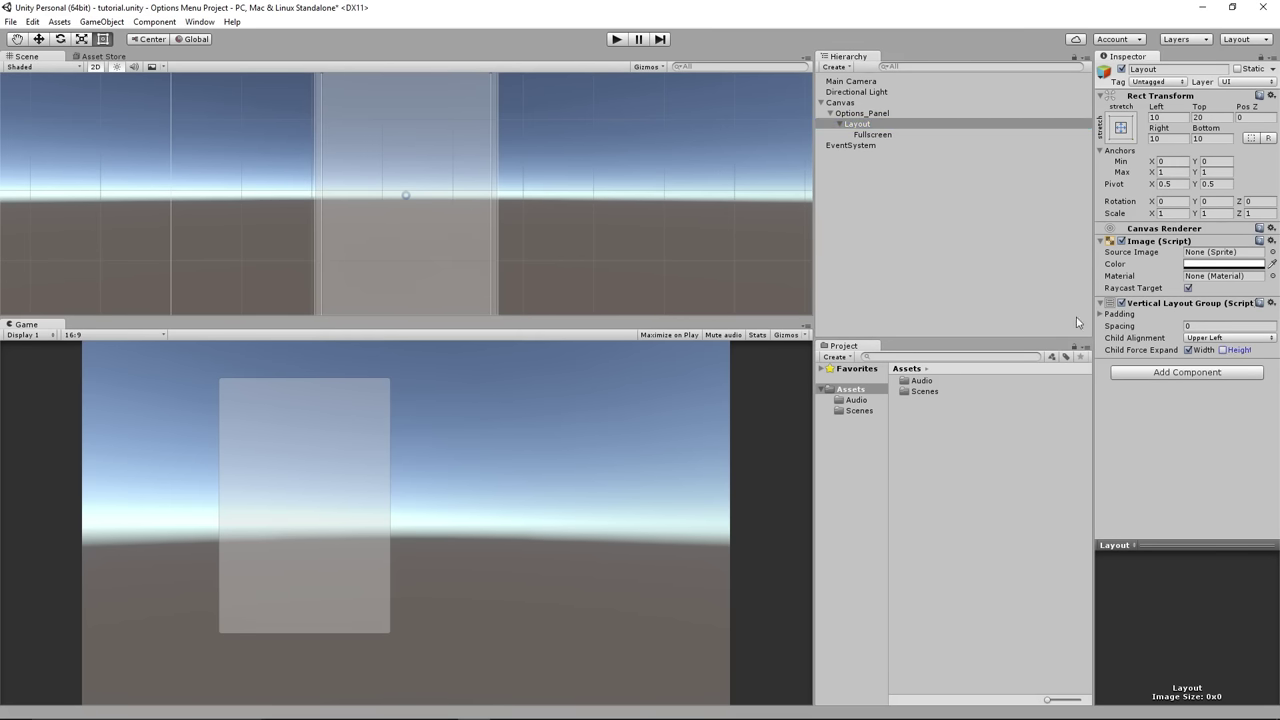
pyautogui.press('f')
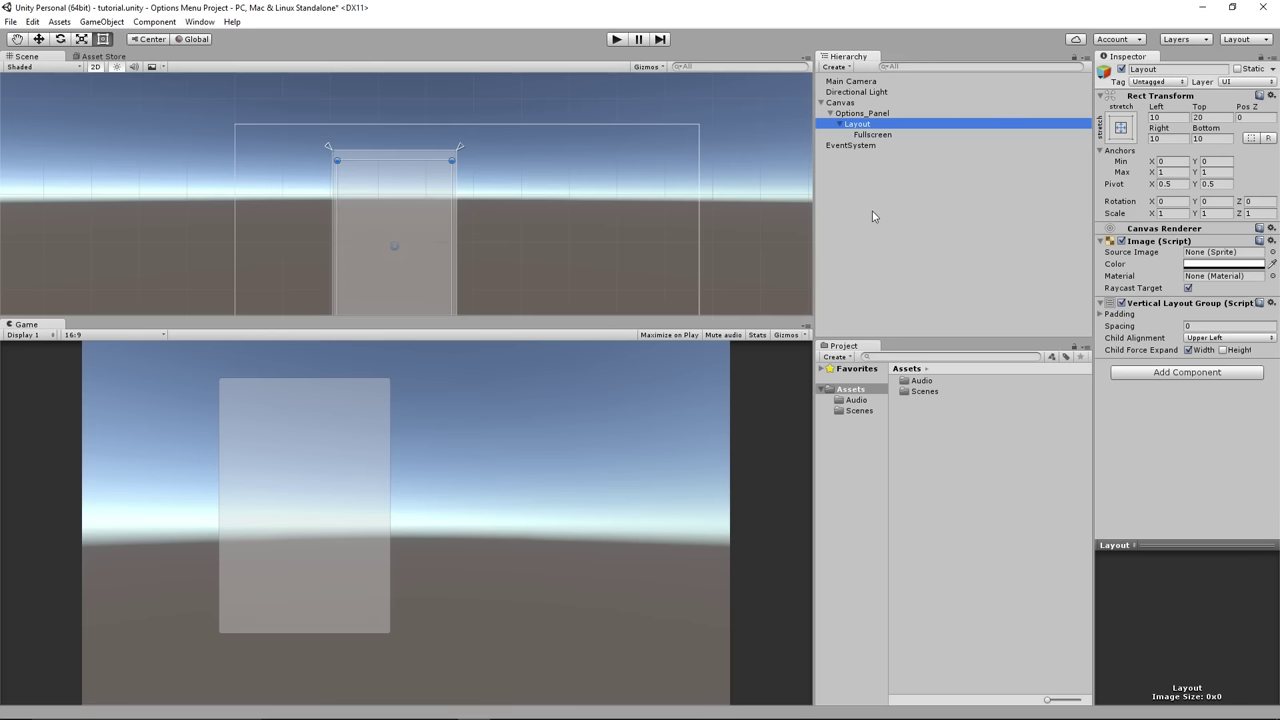
# - Examine the Fullscreen row's preferred height setting and its size inside the Layout panel
pyautogui.click(872, 134)
pyautogui.click(1188, 309)
pyautogui.click(1205, 309)
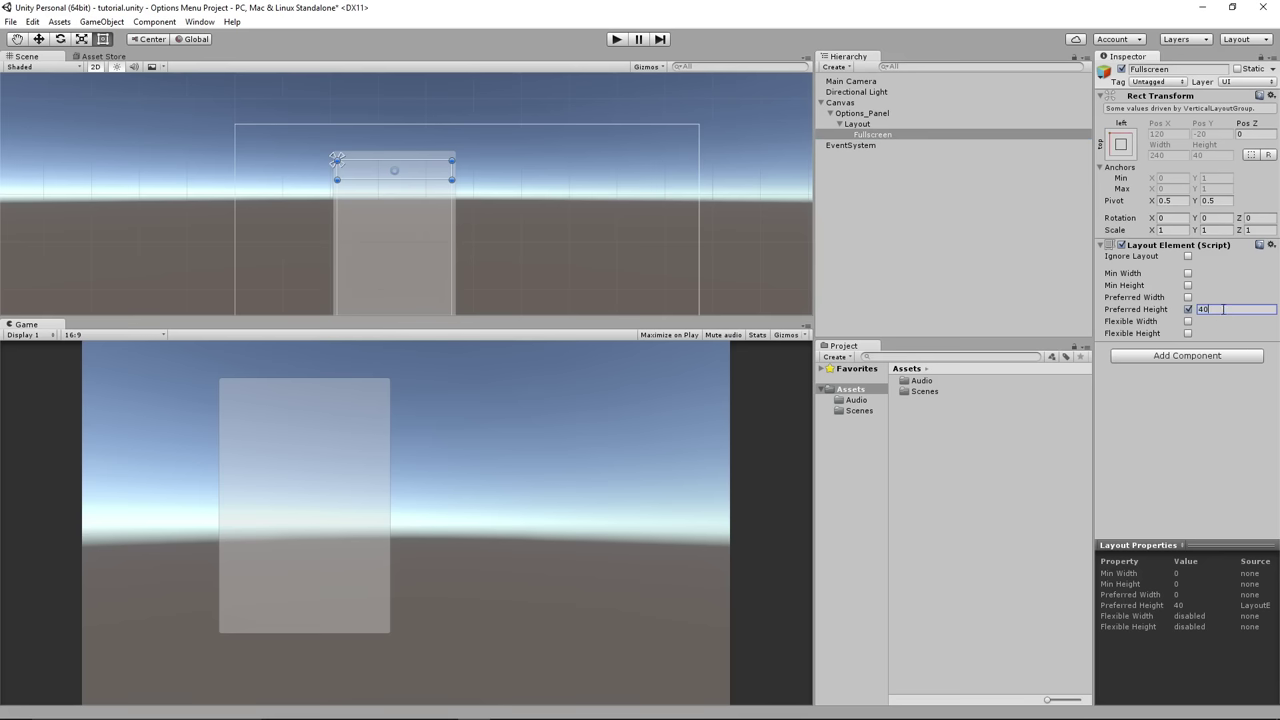
pyautogui.scroll(5, 430, 186)
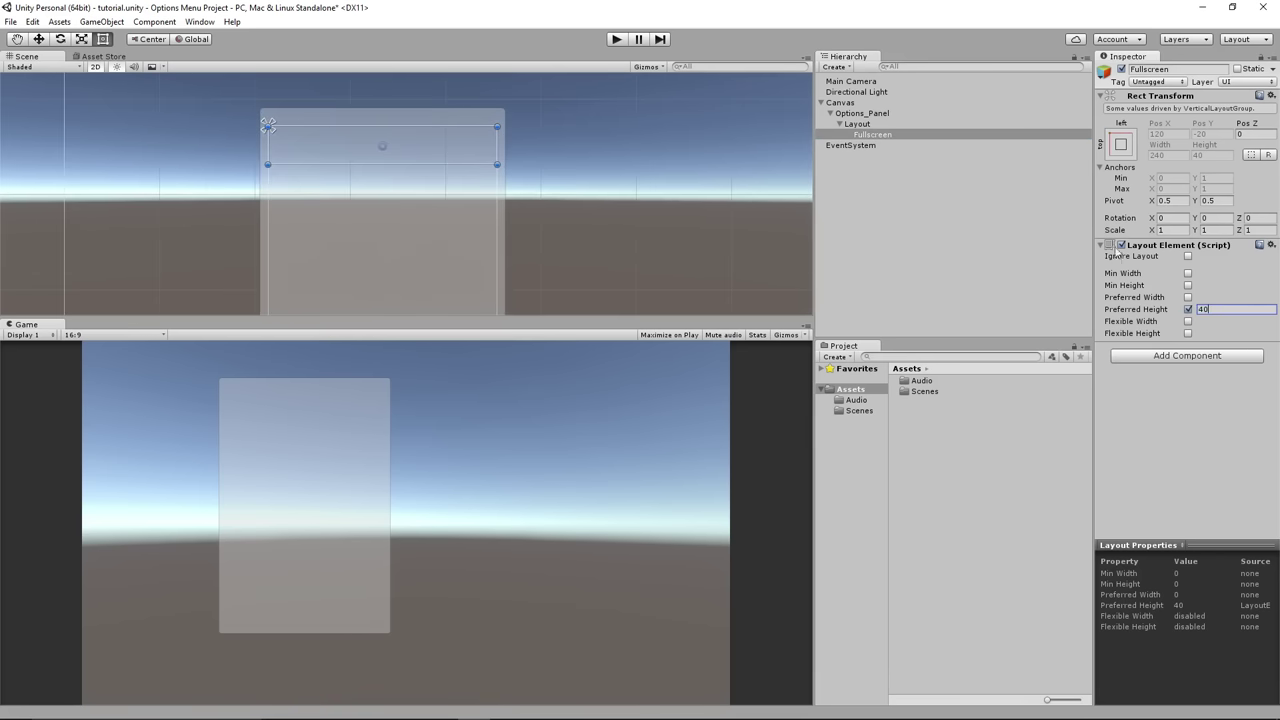
# - Duplicate the Fullscreen object five times to test how rows stack inside Layout
pyautogui.click(872, 135)
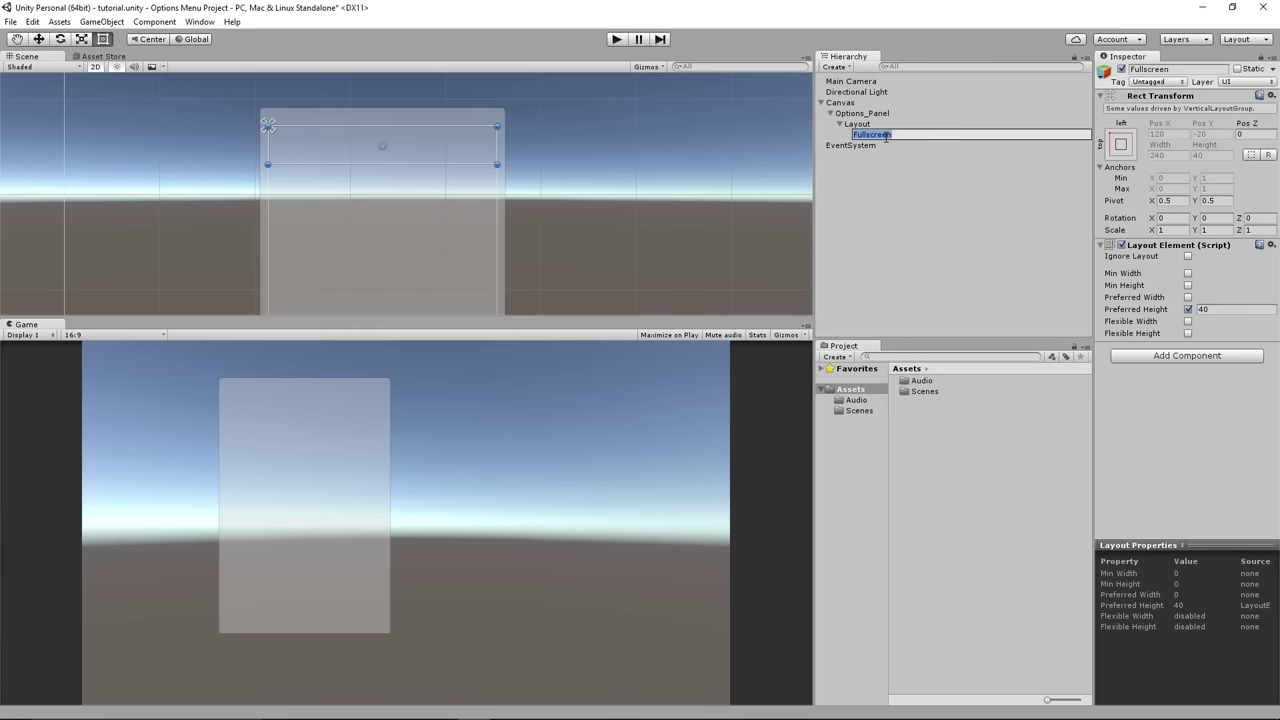
pyautogui.click(862, 137)
pyautogui.hotkey('ctrl', 'd')
pyautogui.hotkey('ctrl', 'd')
pyautogui.hotkey('ctrl', 'd')
pyautogui.hotkey('ctrl', 'd')
pyautogui.hotkey('ctrl', 'd')
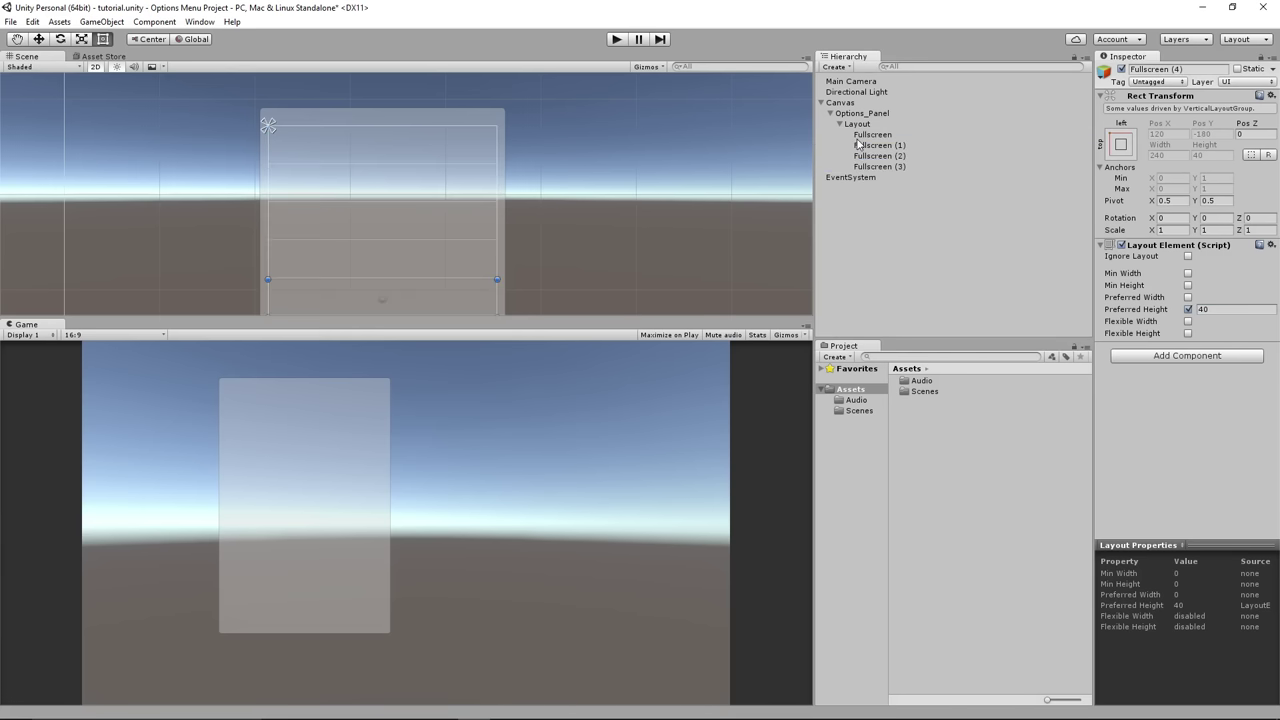
pyautogui.scroll(-2, 580, 217)
pyautogui.moveTo(395, 103); pyautogui.dragTo(440, 187, button='middle')
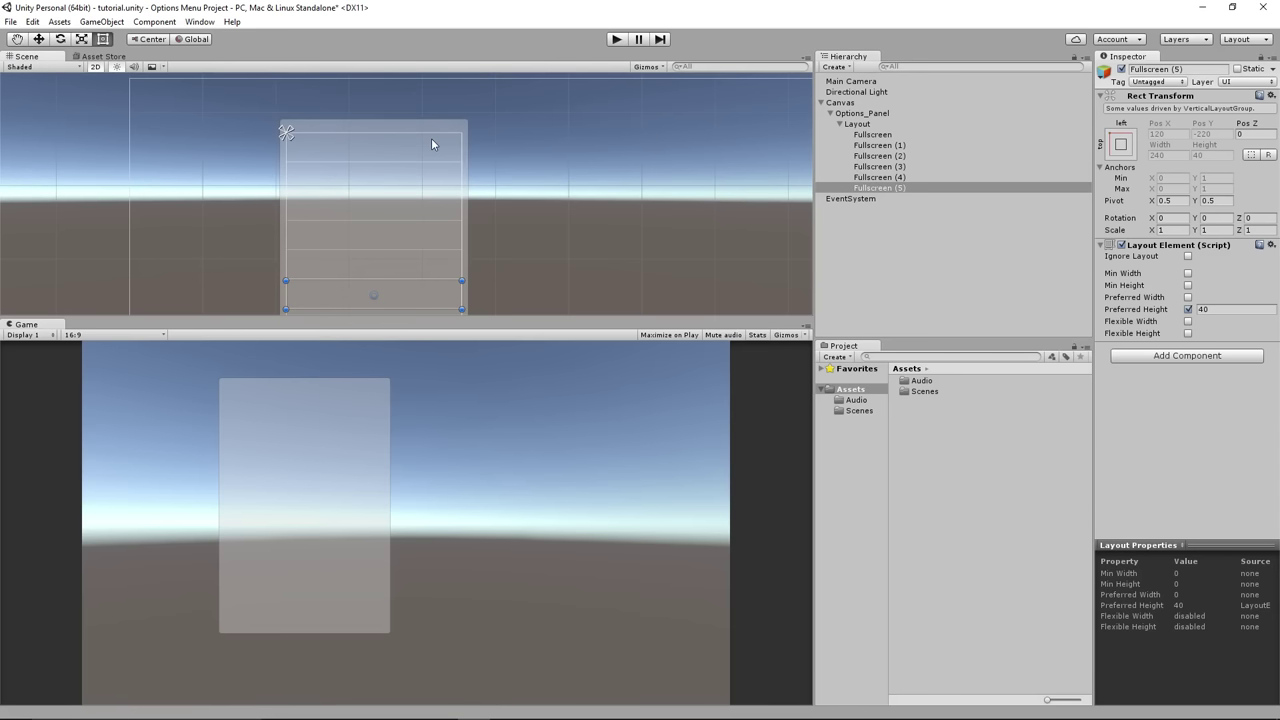
# - Delete the five duplicated Fullscreen rows, keeping only the original
pyautogui.press('Delete')
pyautogui.press('Delete')
pyautogui.press('Delete')
pyautogui.press('Delete')
pyautogui.press('Delete')
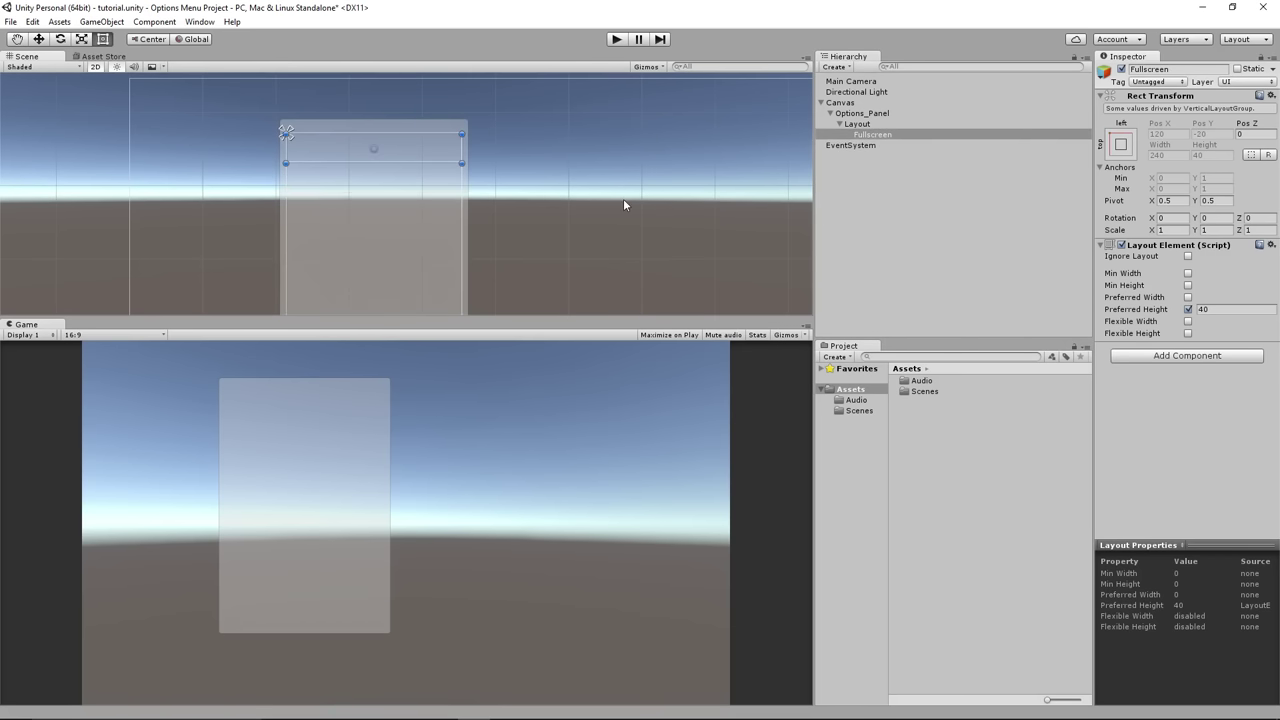
# - Add a UI Toggle as a child of Fullscreen and move it to the row's upper-left corner, at X -40, Y 10
pyautogui.click(878, 124)
pyautogui.click(878, 136)
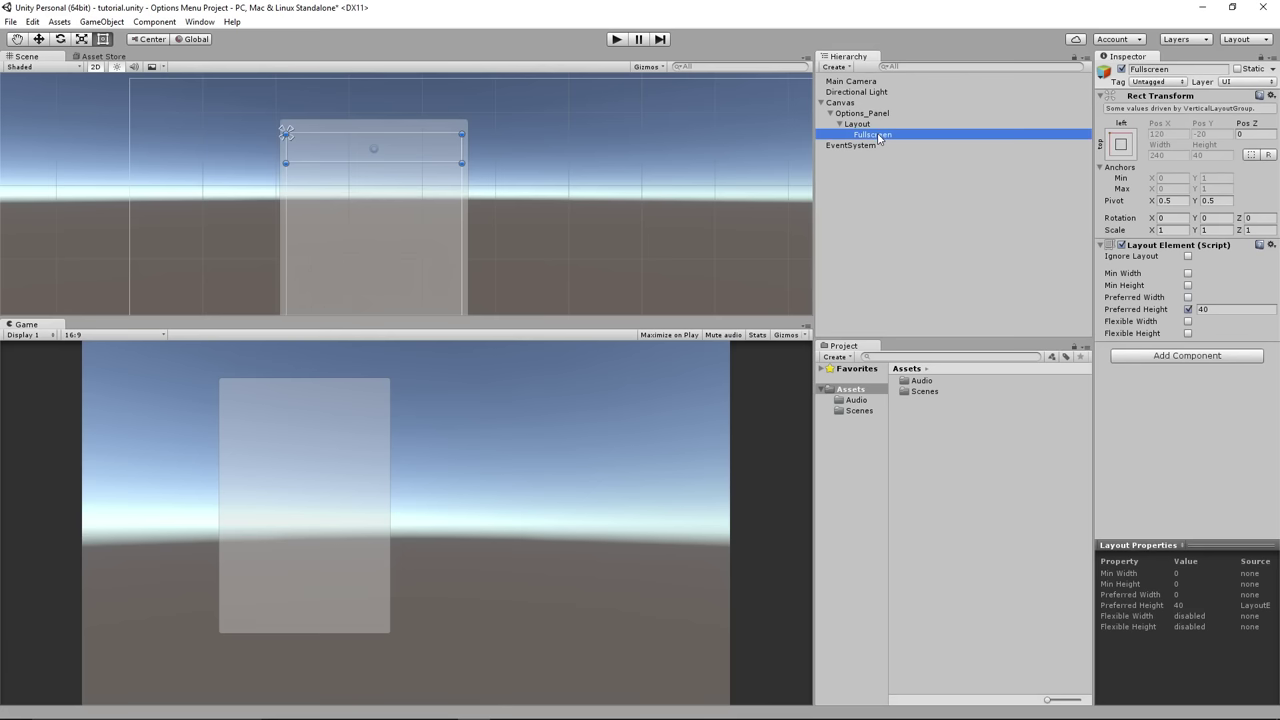
pyautogui.rightClick(878, 137)
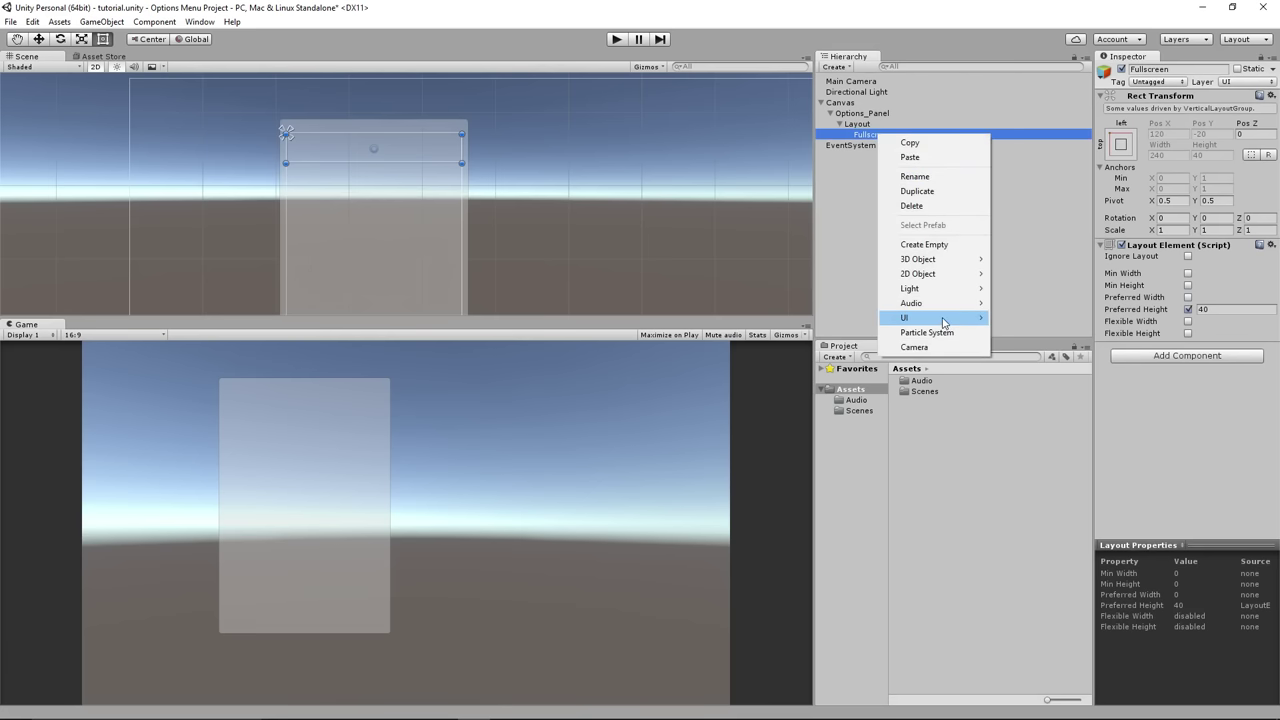
pyautogui.moveTo(985, 320)
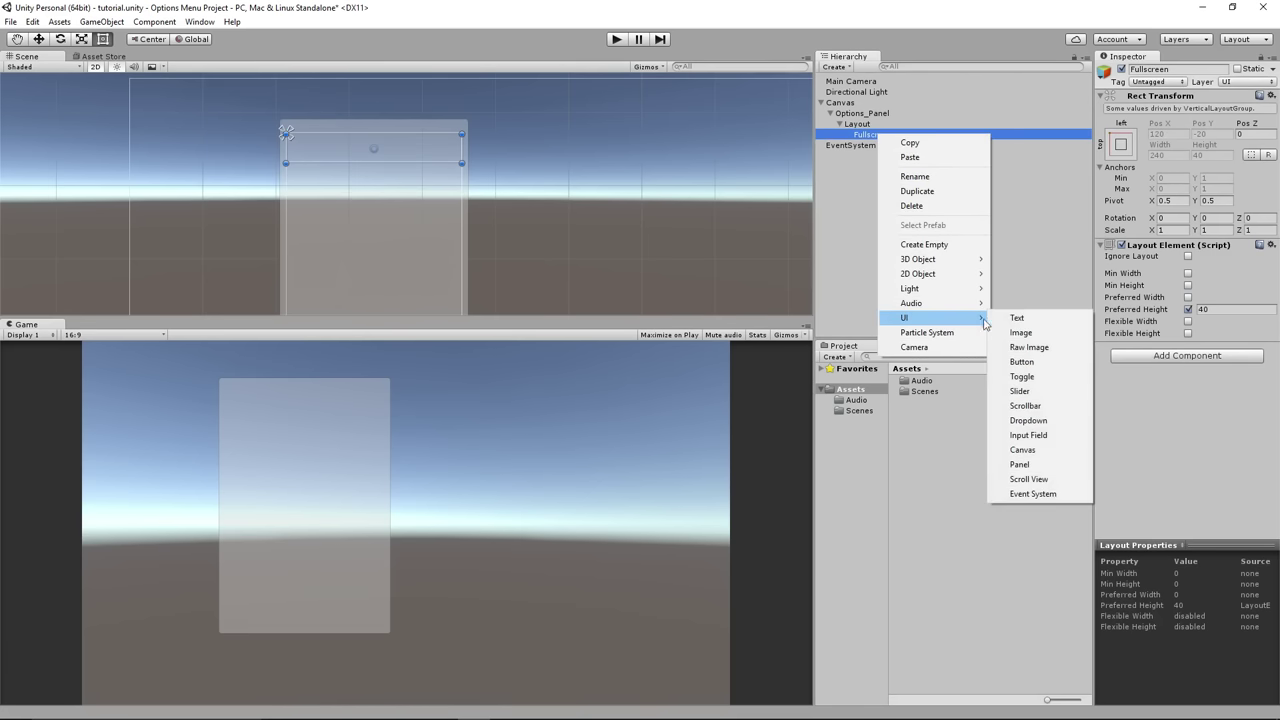
pyautogui.click(1020, 377)
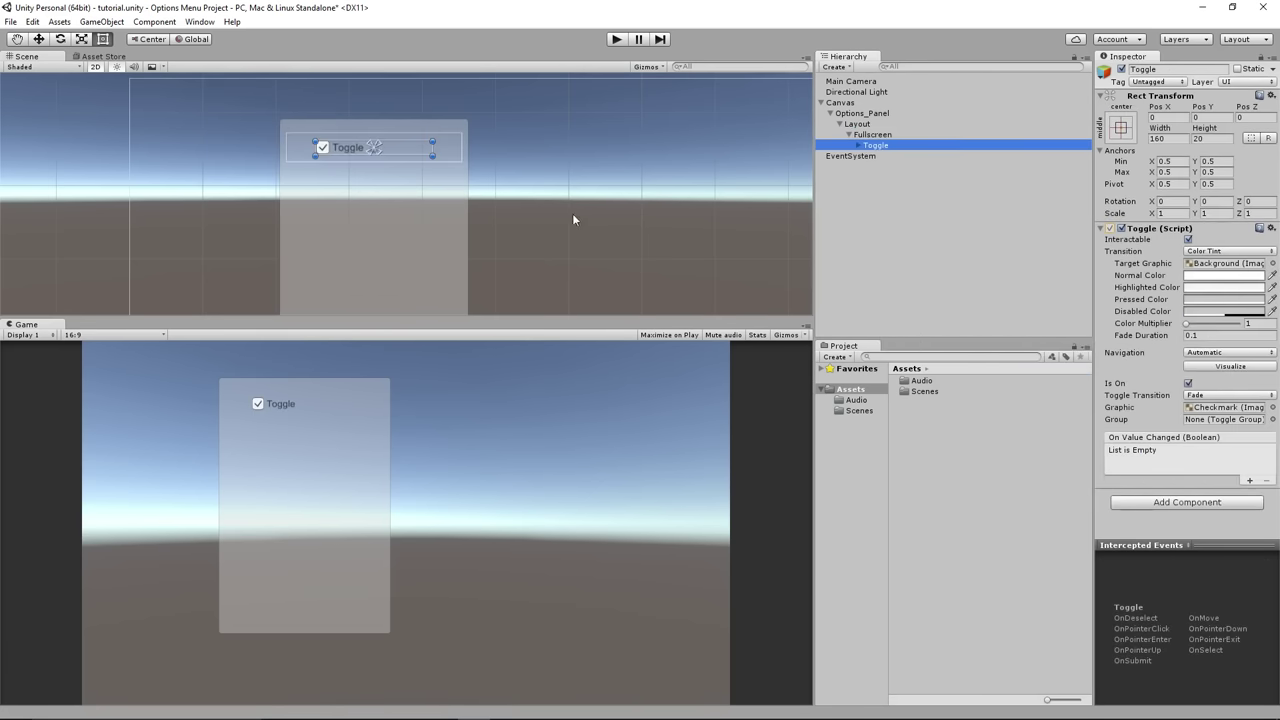
pyautogui.scroll(4, 573, 219)
pyautogui.moveTo(497, 197); pyautogui.dragTo(451, 186)
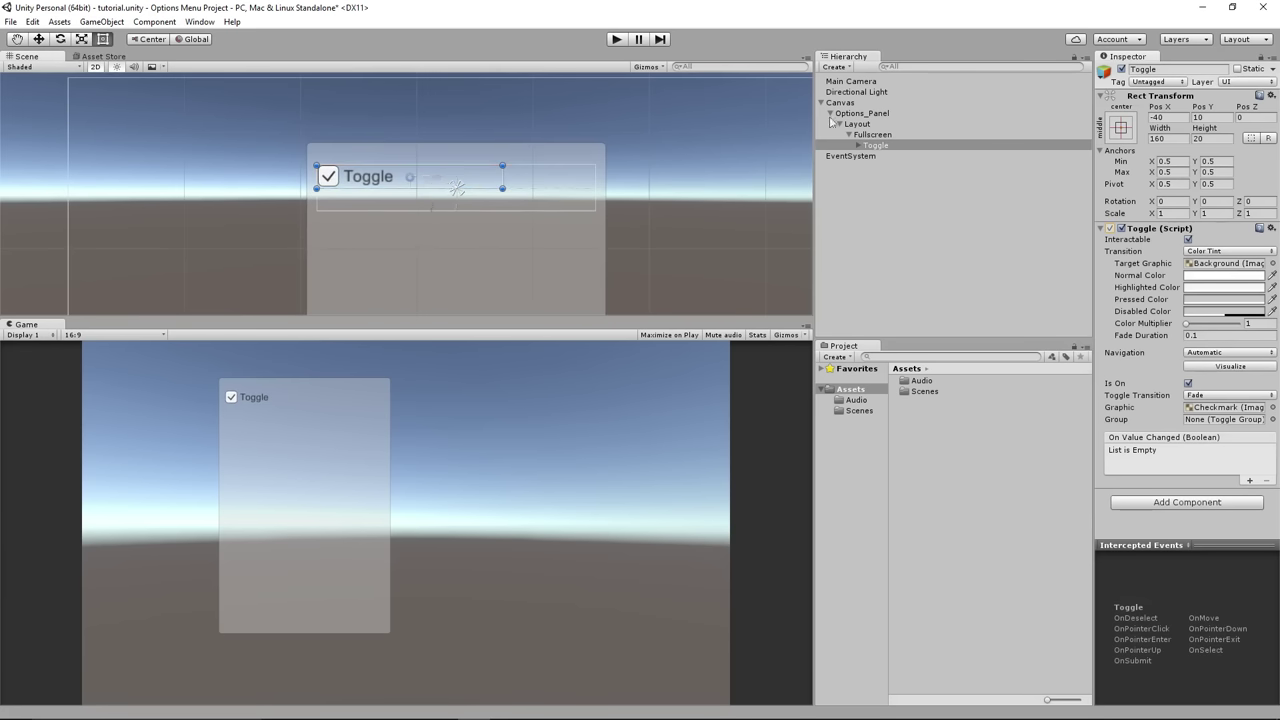
# - Anchor the Toggle with the top-stretch preset and widen it to span the full width of the Fullscreen row
pyautogui.click(1120, 129)
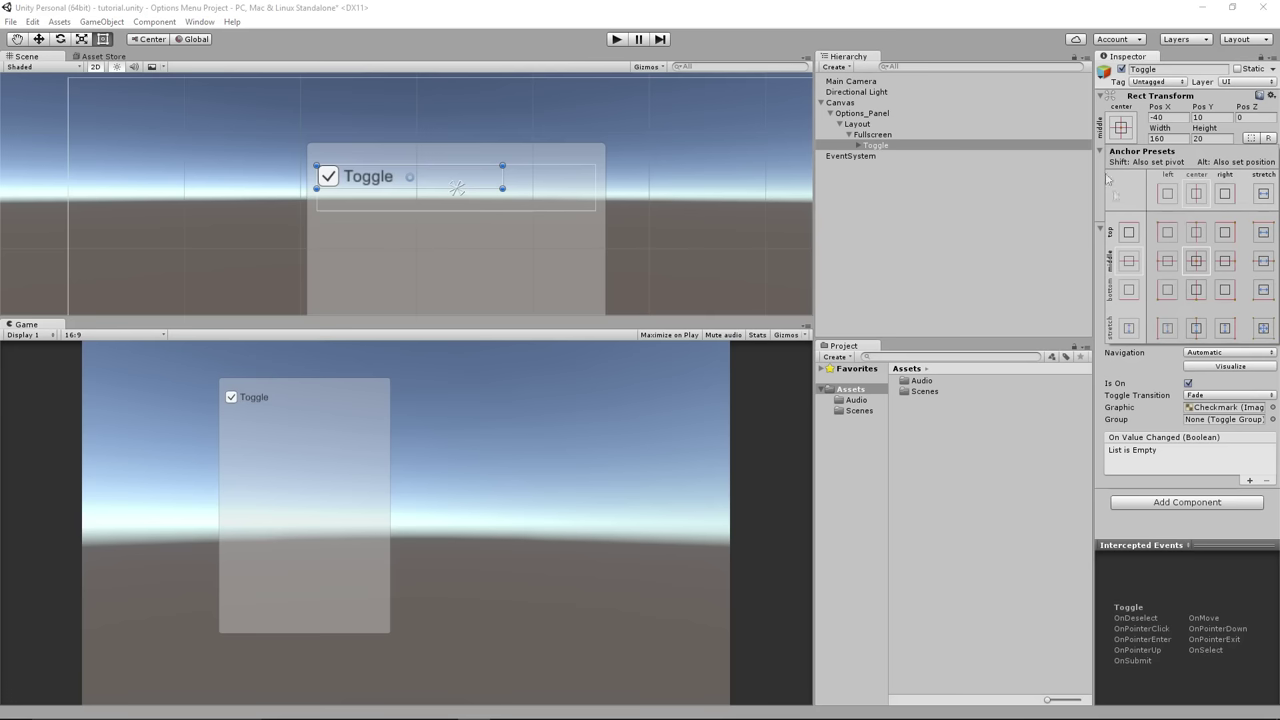
pyautogui.click(1265, 236)
pyautogui.click(501, 178)
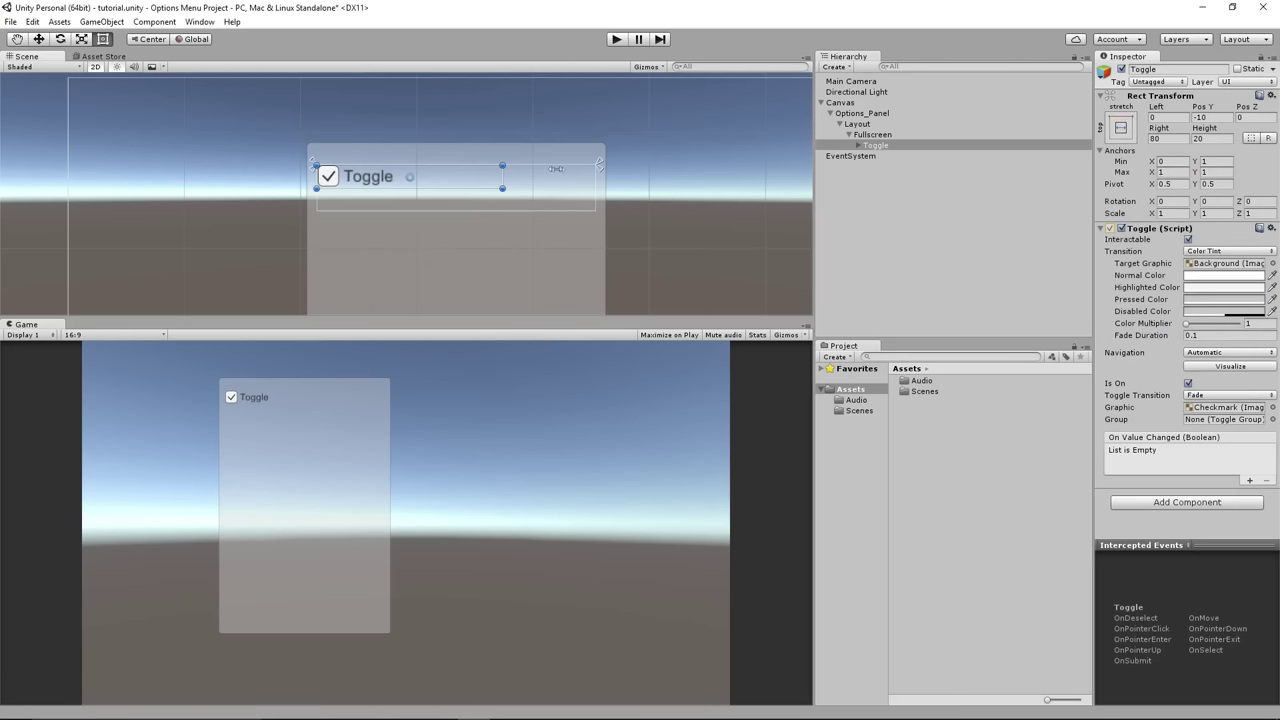
pyautogui.moveTo(508, 180); pyautogui.dragTo(596, 186)
pyautogui.click(890, 150)
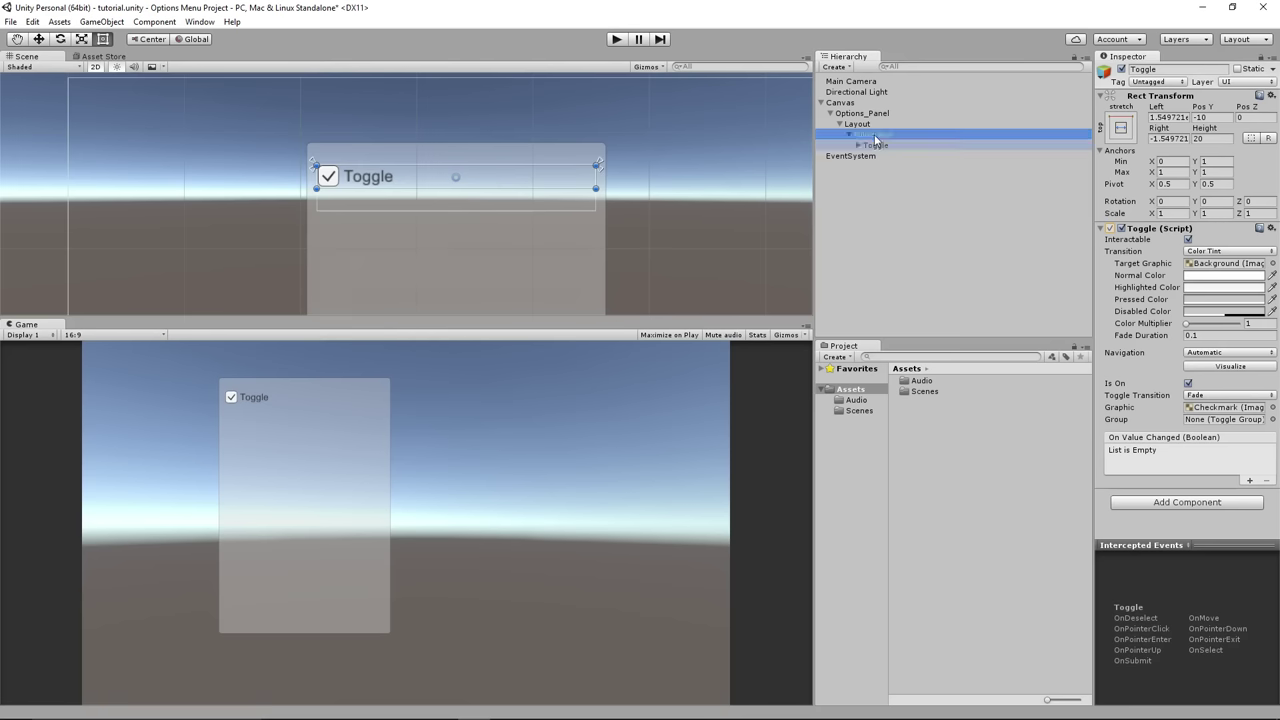
# - Set the Fullscreen row's preferred height to 20 to match the Toggle's height
pyautogui.click(872, 134)
pyautogui.moveTo(874, 146); pyautogui.dragTo(868, 148)
pyautogui.click(868, 148)
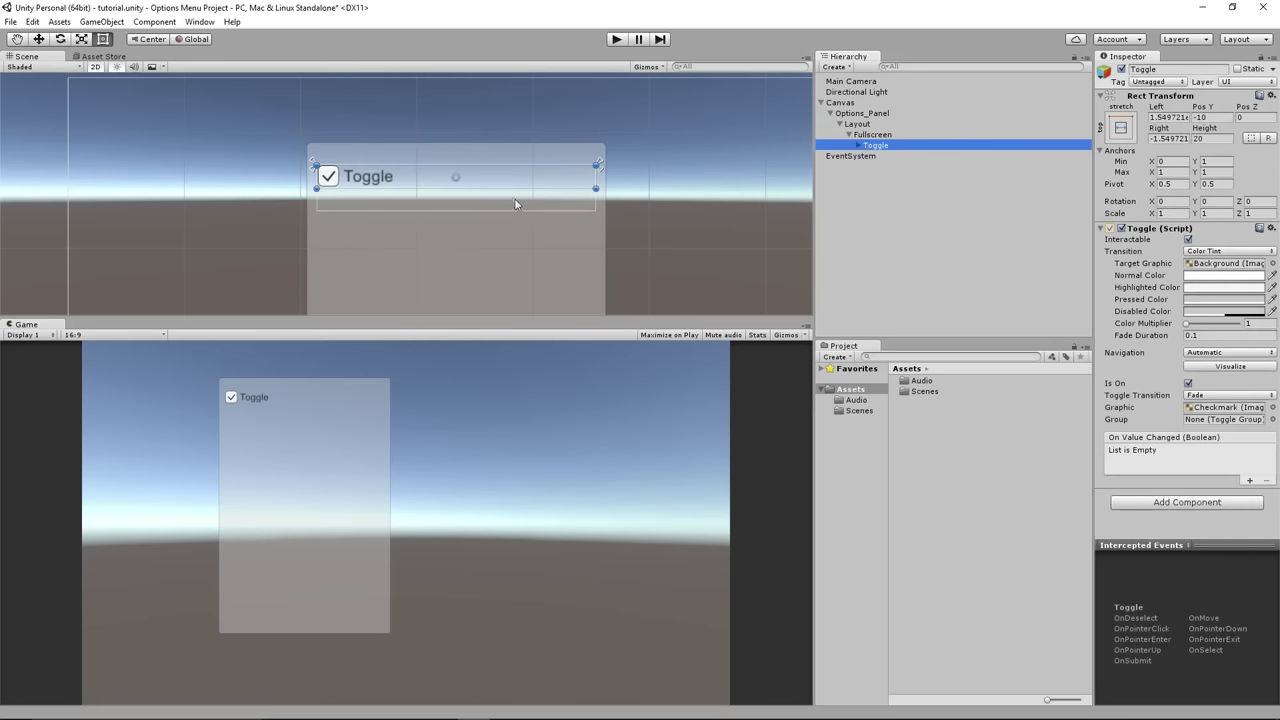
pyautogui.click(900, 137)
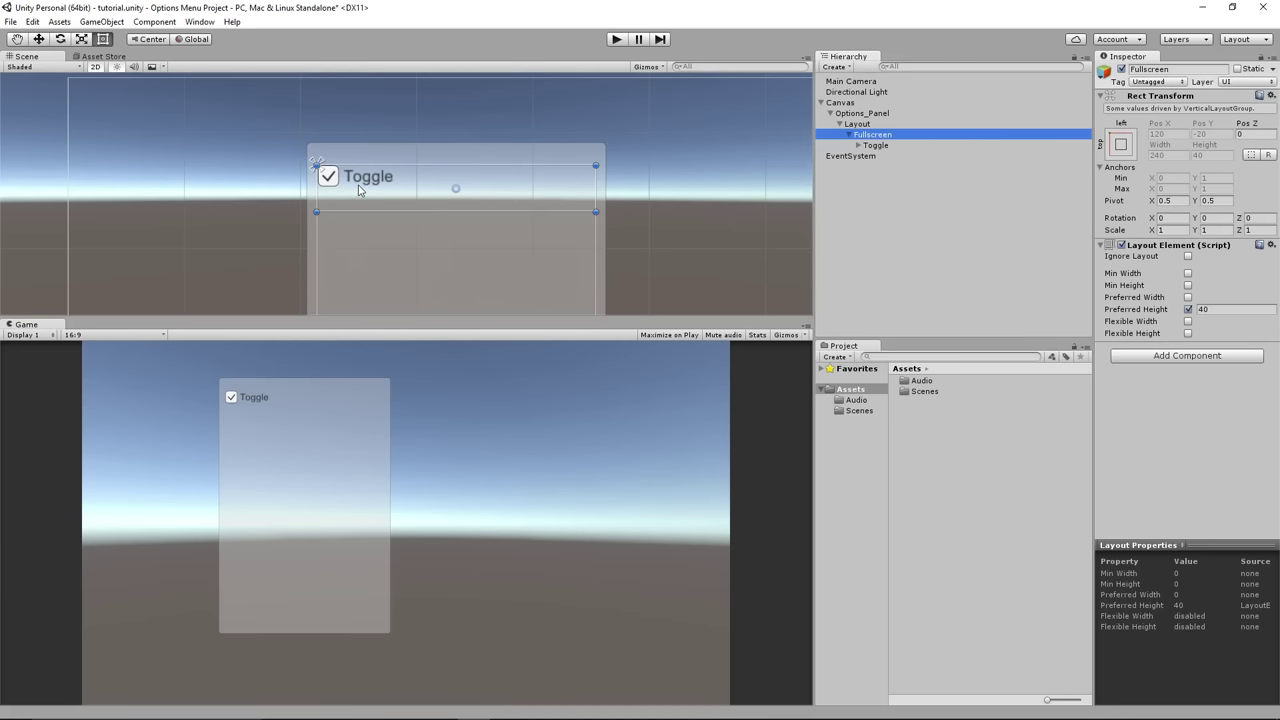
pyautogui.click(893, 147)
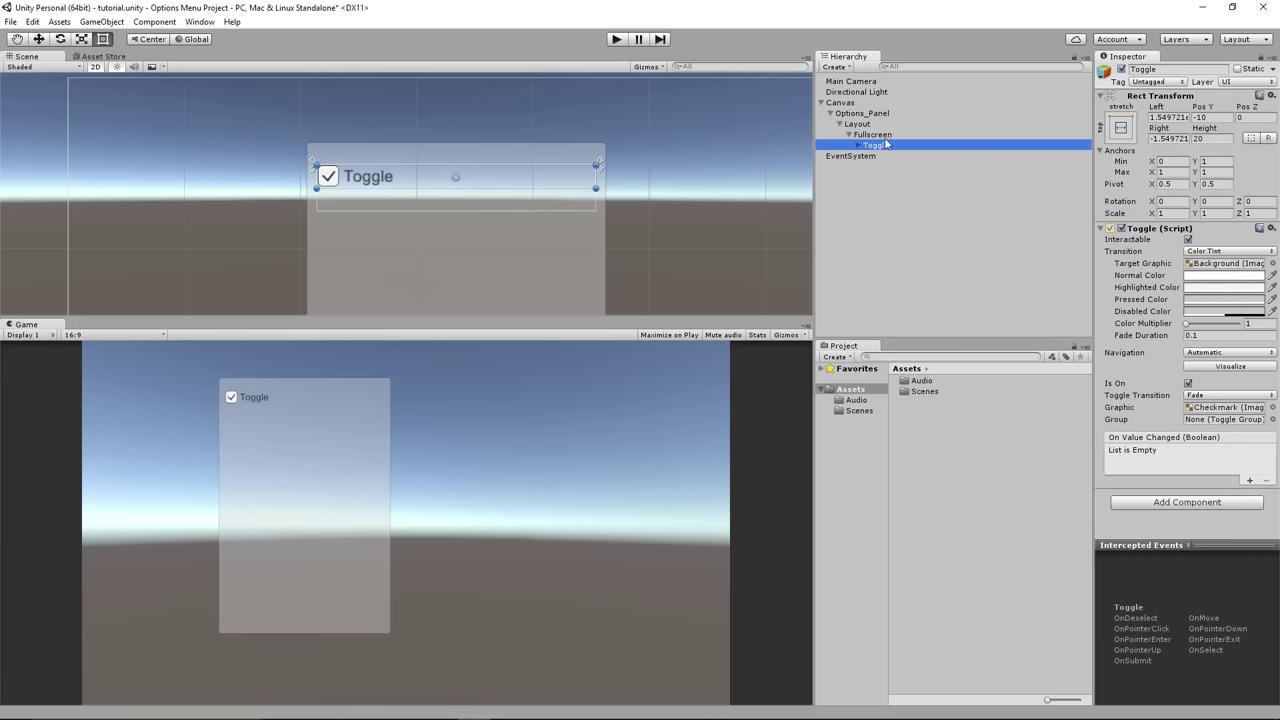
pyautogui.click(886, 136)
pyautogui.click(1207, 308)
pyautogui.write('20')
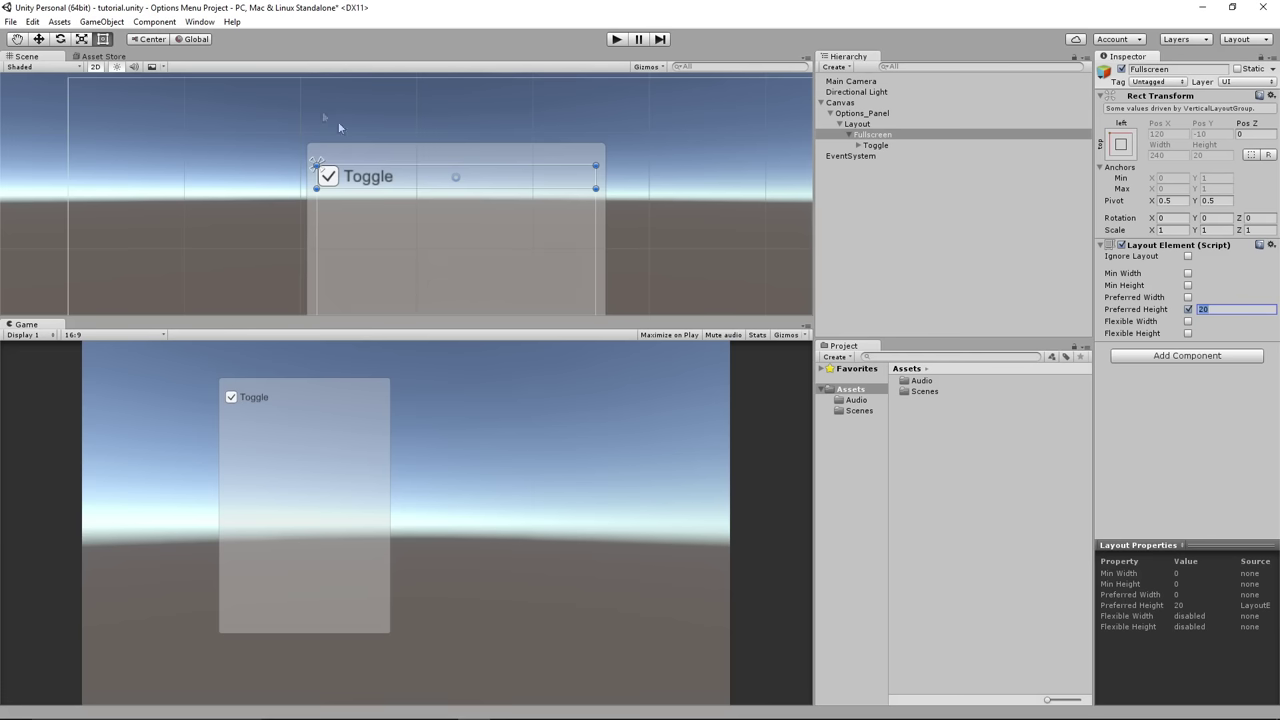
# - Change the Toggle's label text to "Fullscreen" and collapse the row's hierarchy
pyautogui.click(857, 146)
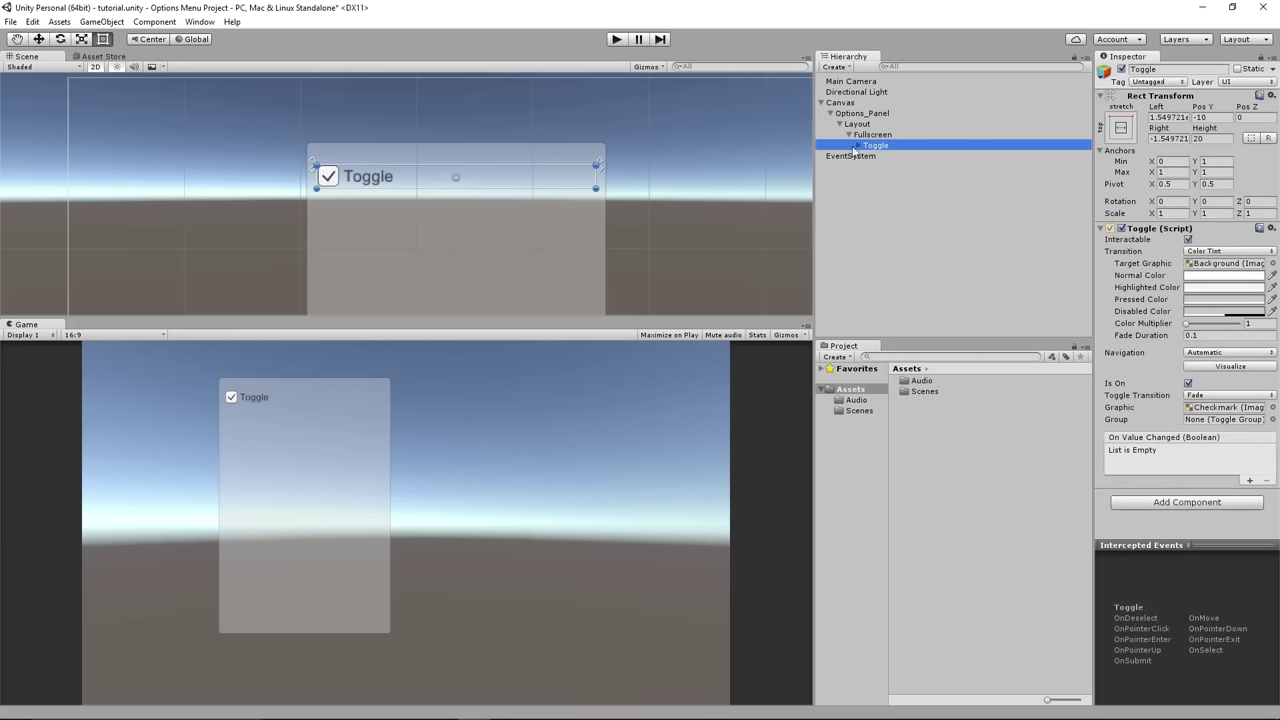
pyautogui.click(857, 146)
pyautogui.click(882, 166)
pyautogui.click(1183, 263)
pyautogui.write('Fullscreen')
pyautogui.press('Return')
pyautogui.press('BackSpace')
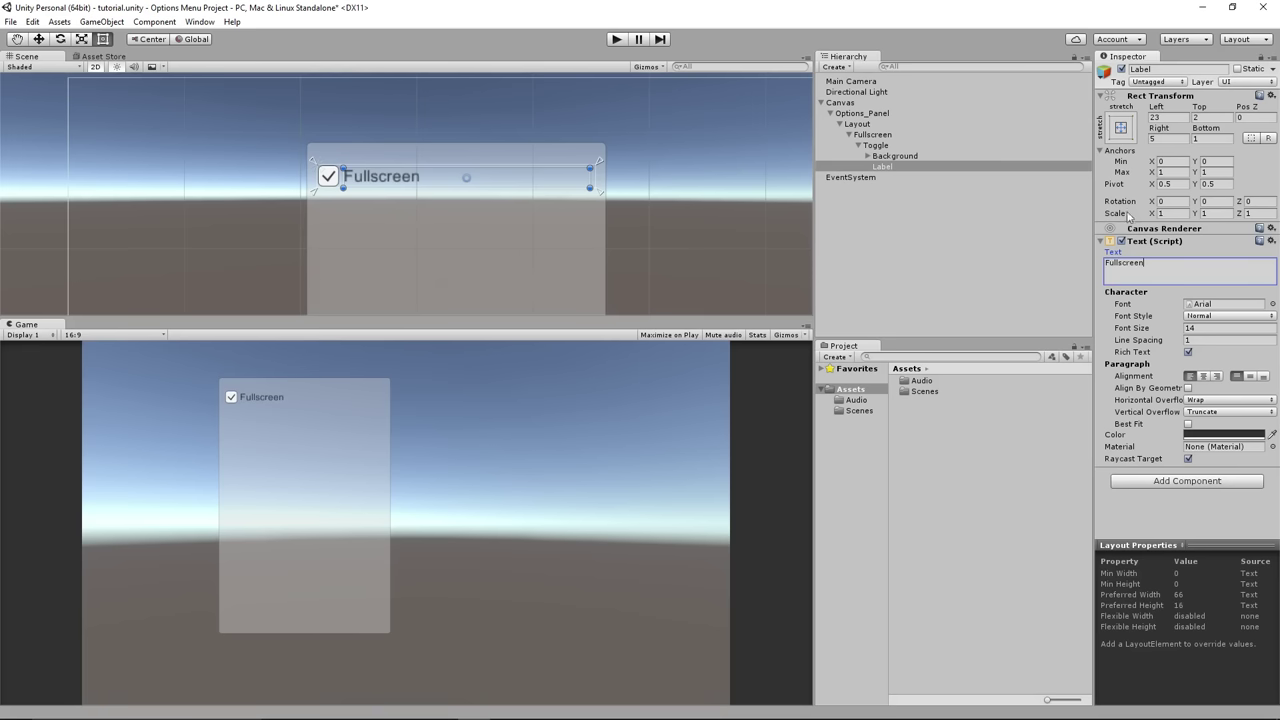
pyautogui.click(858, 145)
pyautogui.click(848, 134)
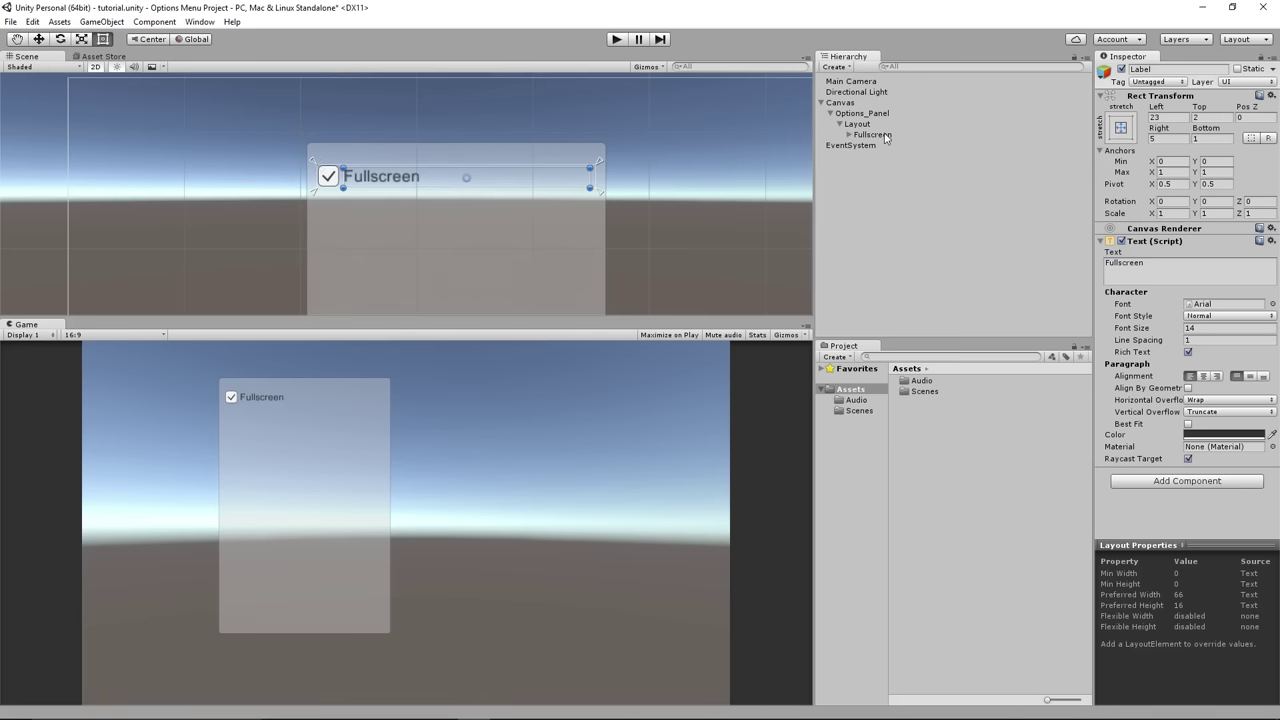
# - Duplicate the Fullscreen row and rename the copy Resolution
pyautogui.click(868, 135)
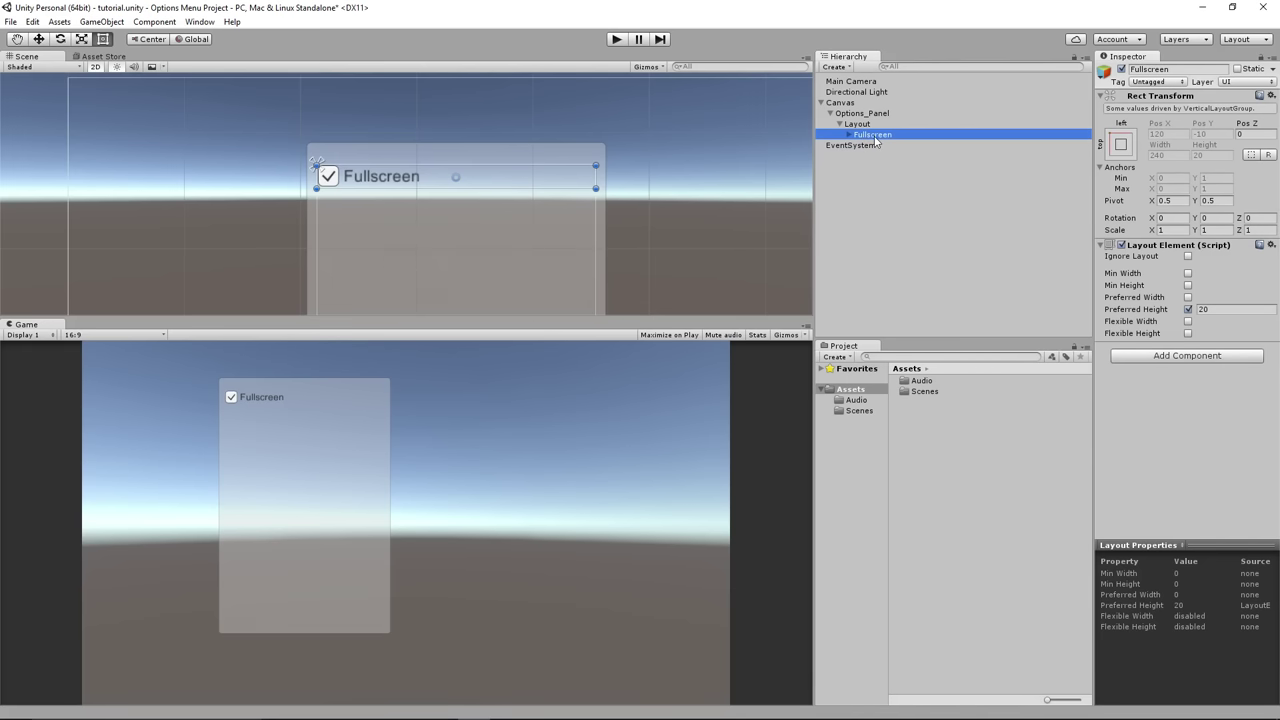
pyautogui.hotkey('ctrl', 'd')
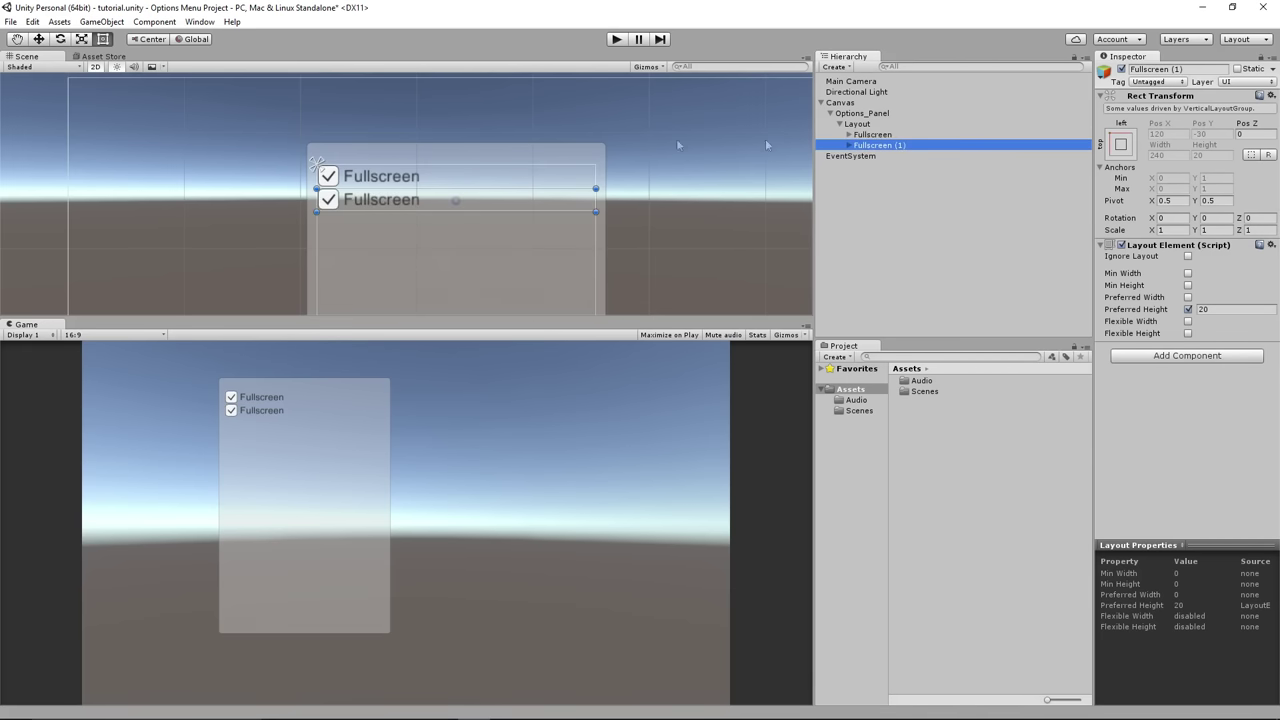
pyautogui.click(848, 146)
pyautogui.click(876, 156)
pyautogui.click(895, 146)
pyautogui.click(902, 146)
pyautogui.write('REsolution')
pyautogui.press('Return')
# - Replace the Toggle inside the Resolution row with a UI Dropdown
pyautogui.click(877, 156)
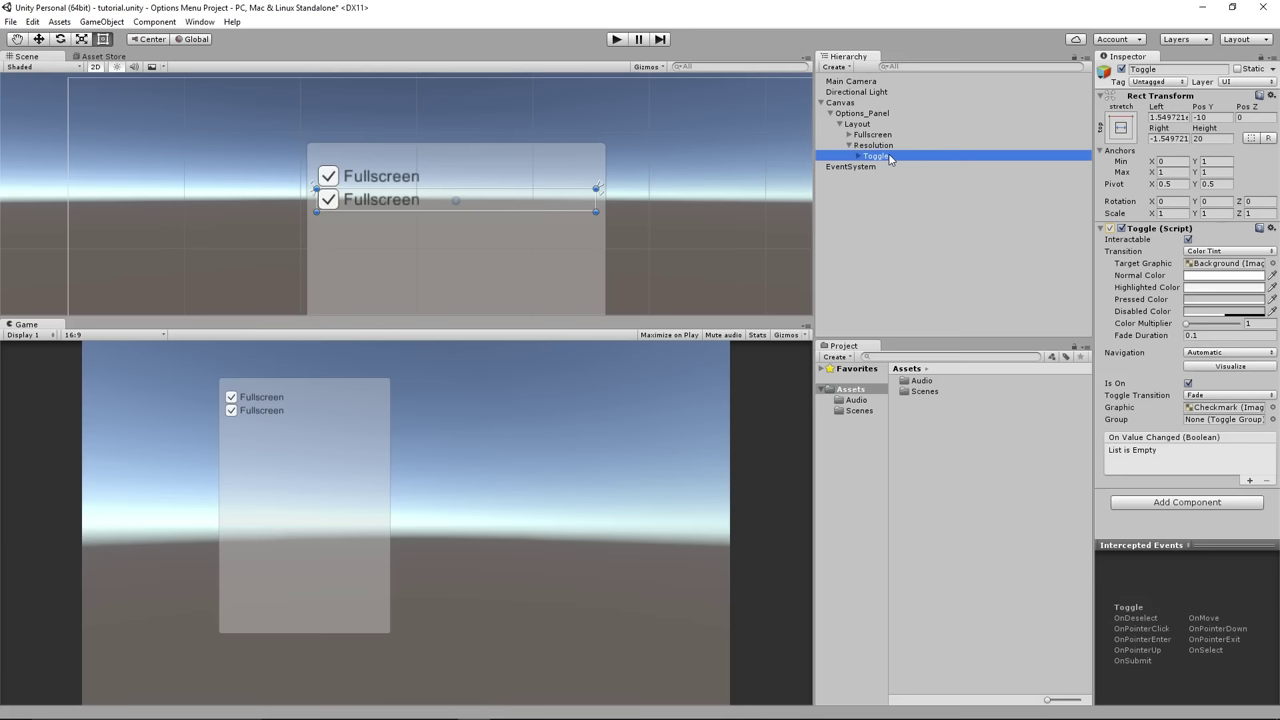
pyautogui.press('Delete')
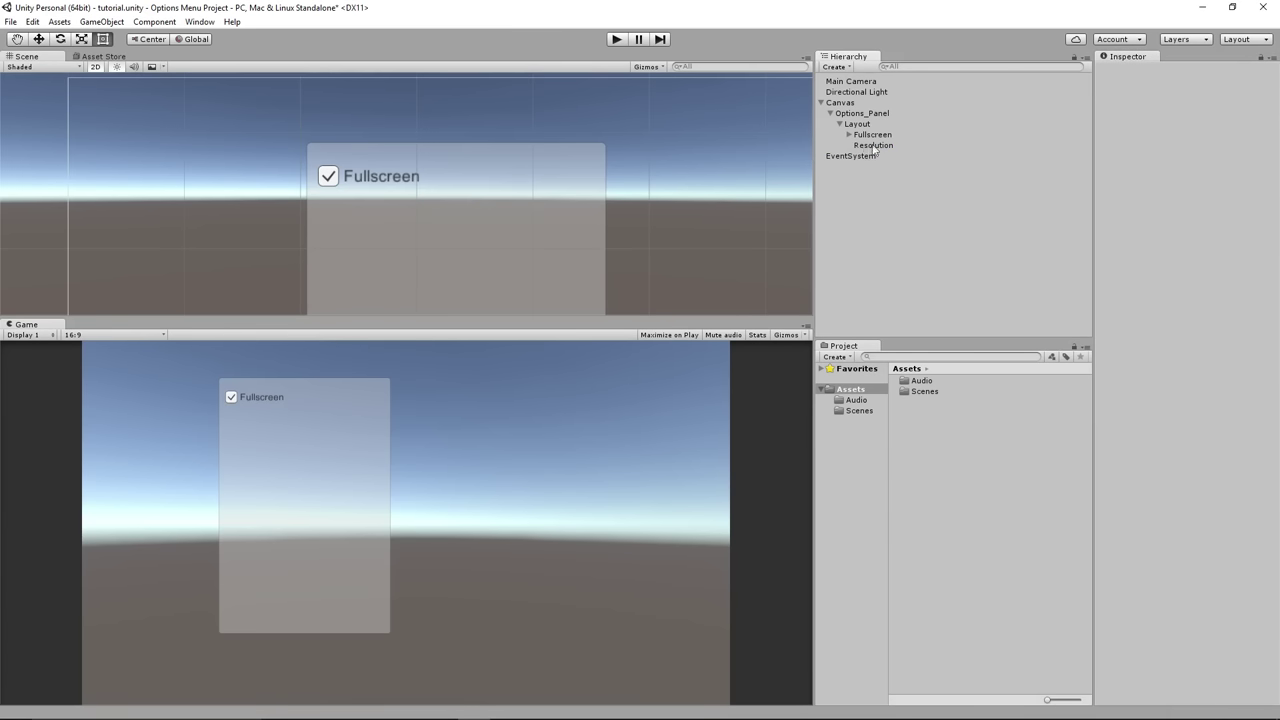
pyautogui.rightClick(870, 146)
pyautogui.moveTo(940, 329)
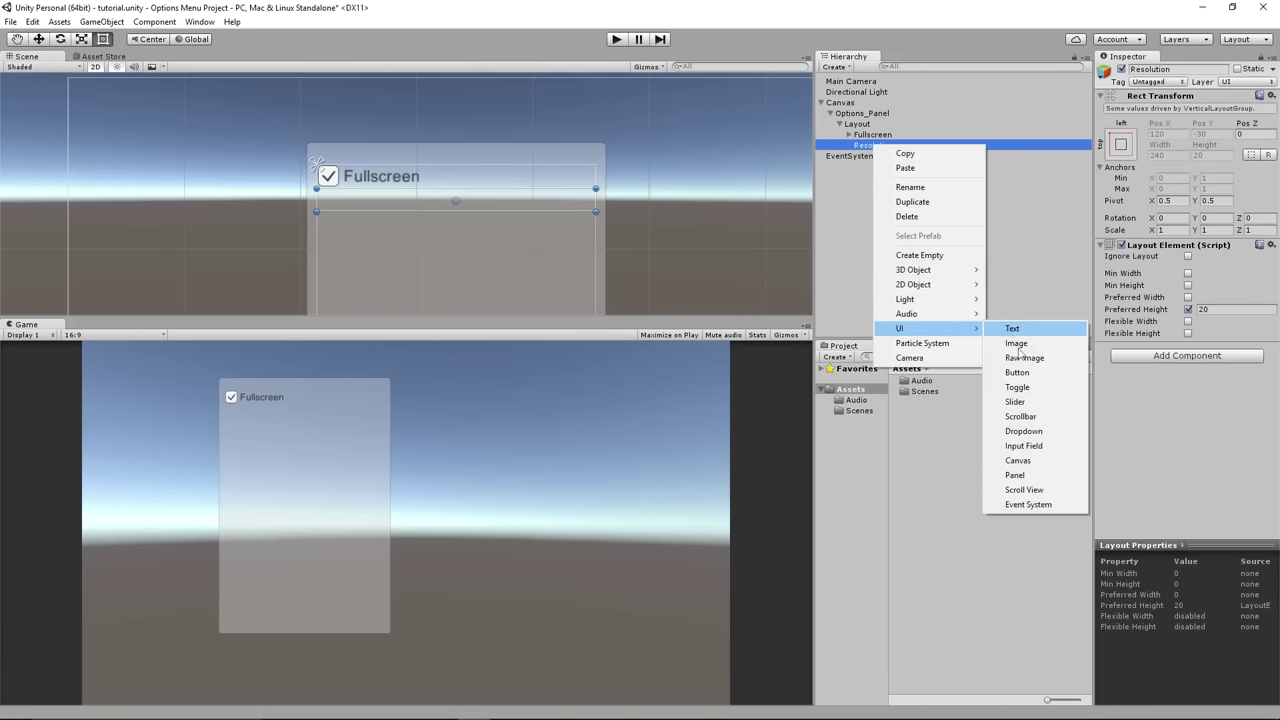
pyautogui.click(1036, 430)
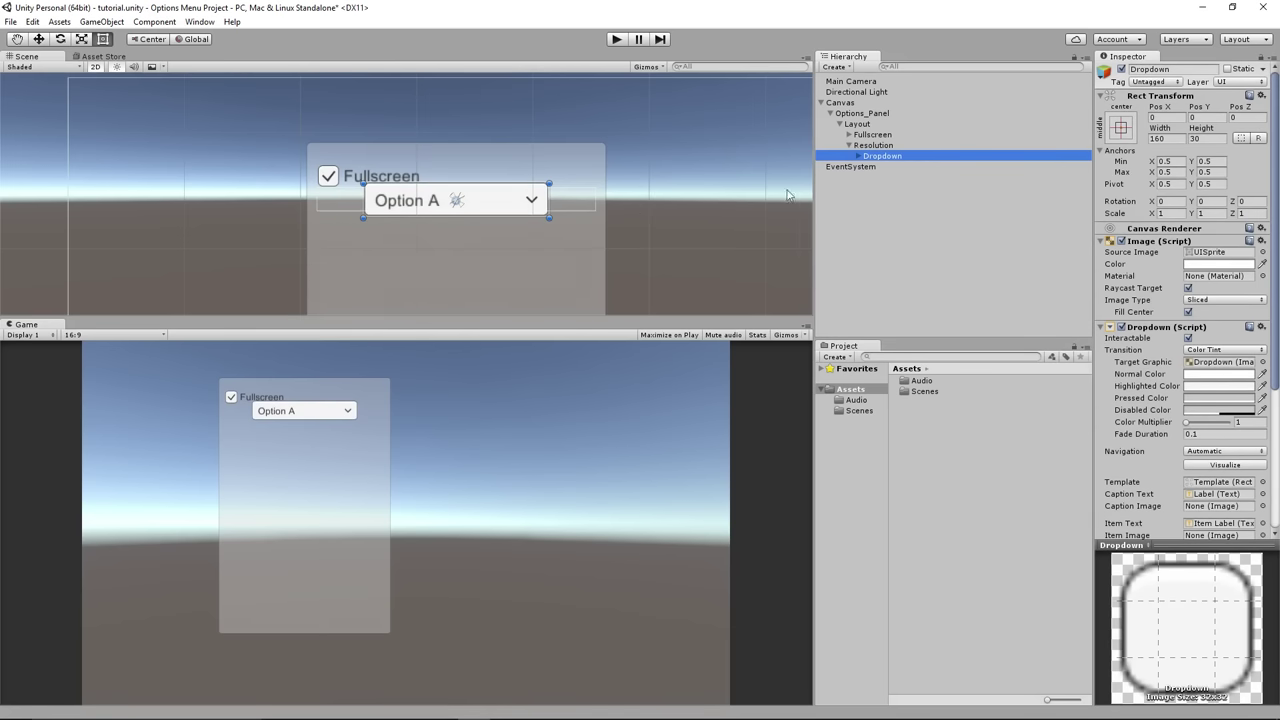
# - Set the Resolution row's preferred height to 30, trying 40 first
pyautogui.click(880, 147)
pyautogui.click(1230, 309)
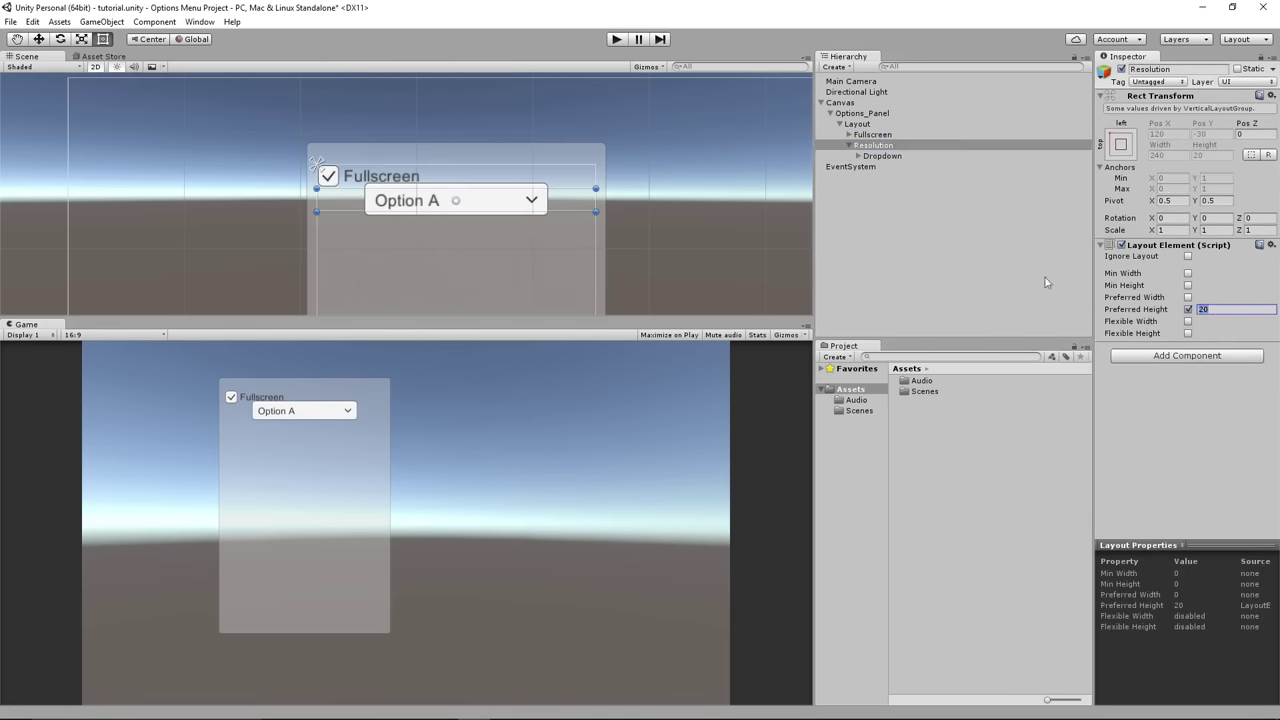
pyautogui.write('40')
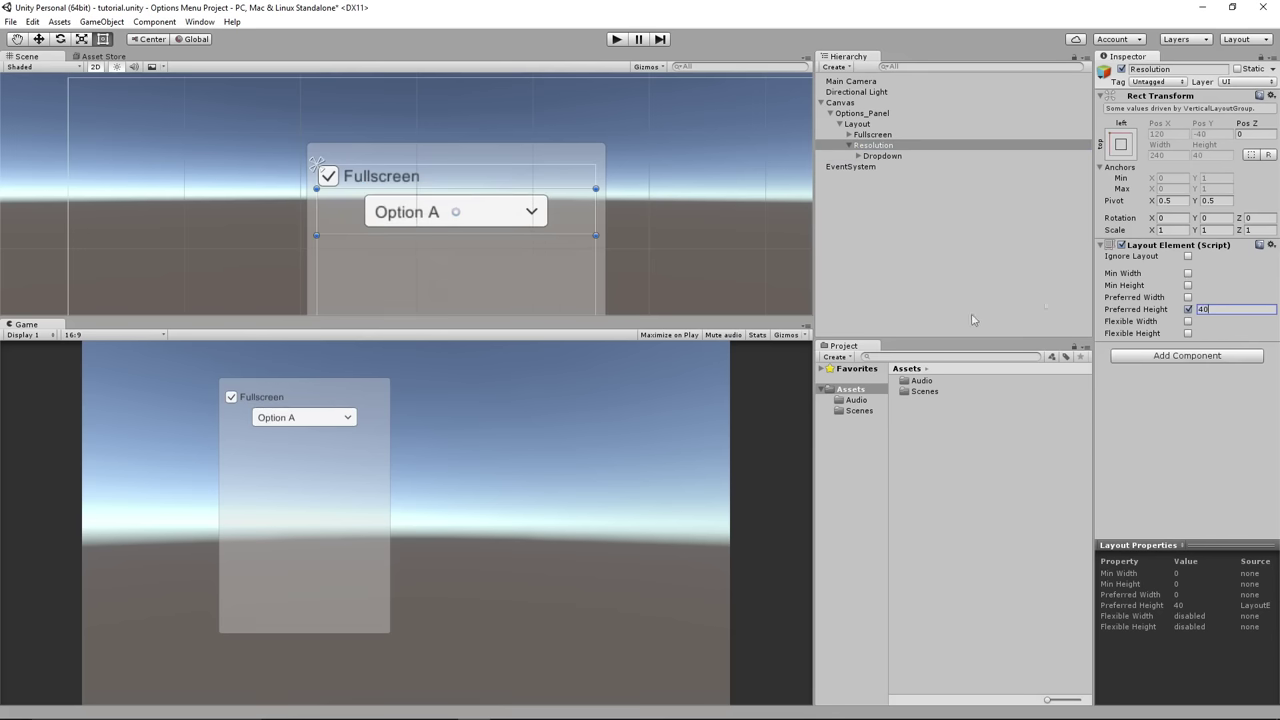
pyautogui.moveTo(1113, 309); pyautogui.dragTo(1099, 309)
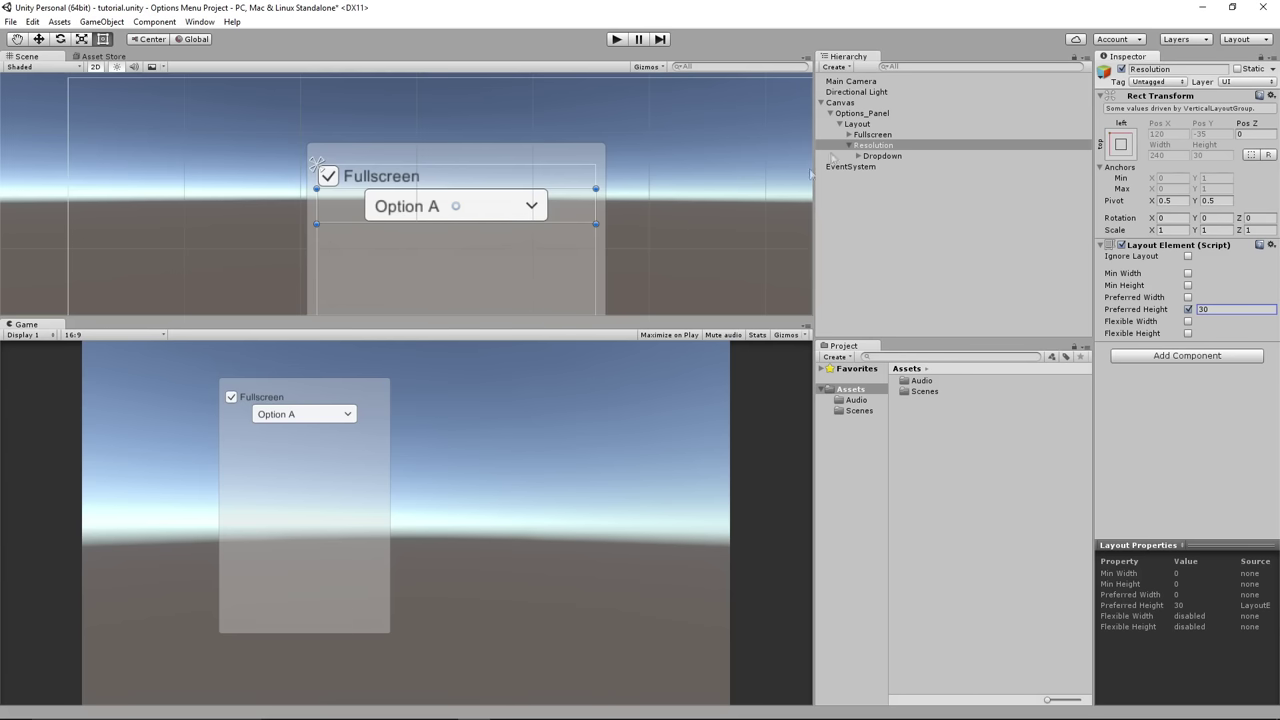
# - Set the spacing of Layout's Vertical Layout Group to 10, trying a wider gap of 20 along the way
pyautogui.click(860, 124)
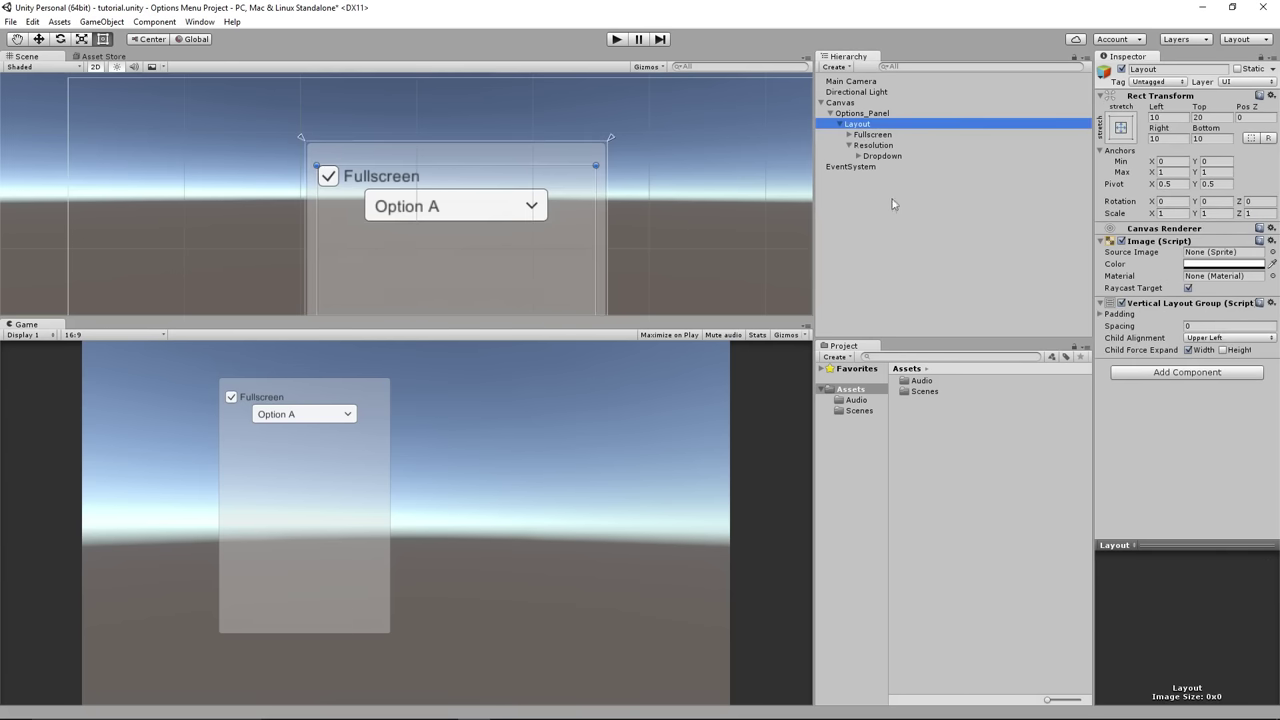
pyautogui.click(1215, 327)
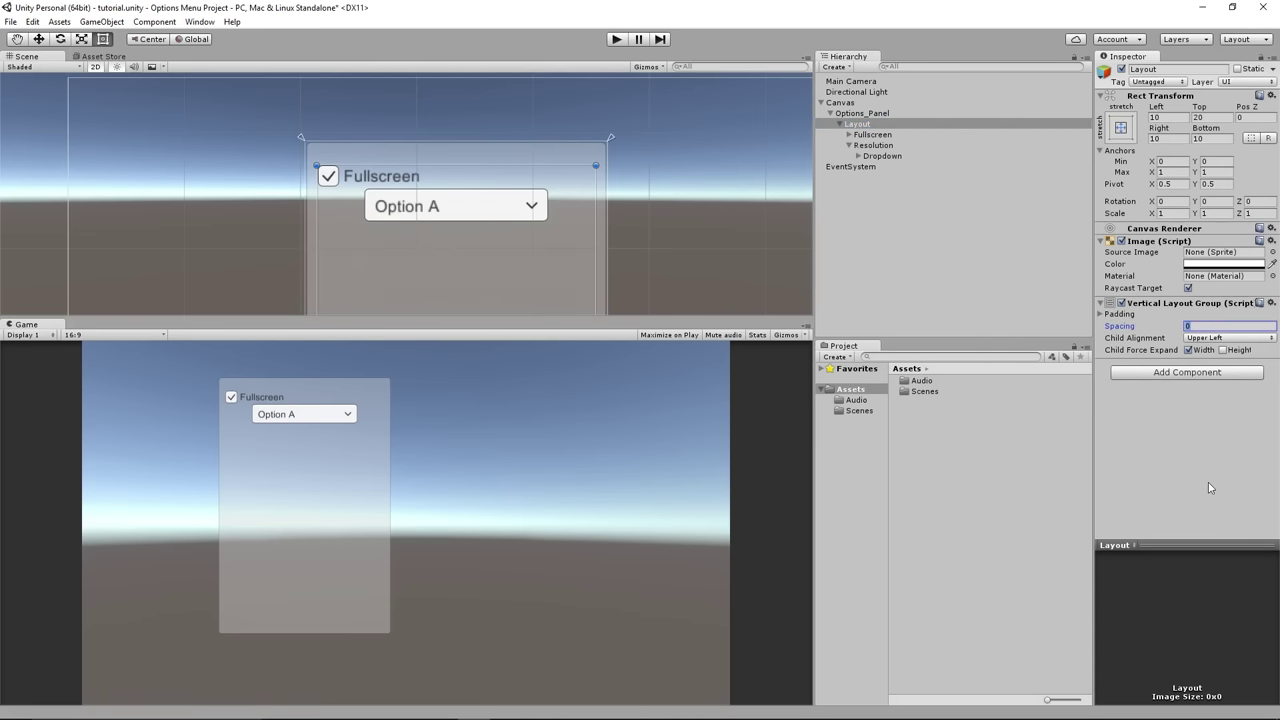
pyautogui.write('10')
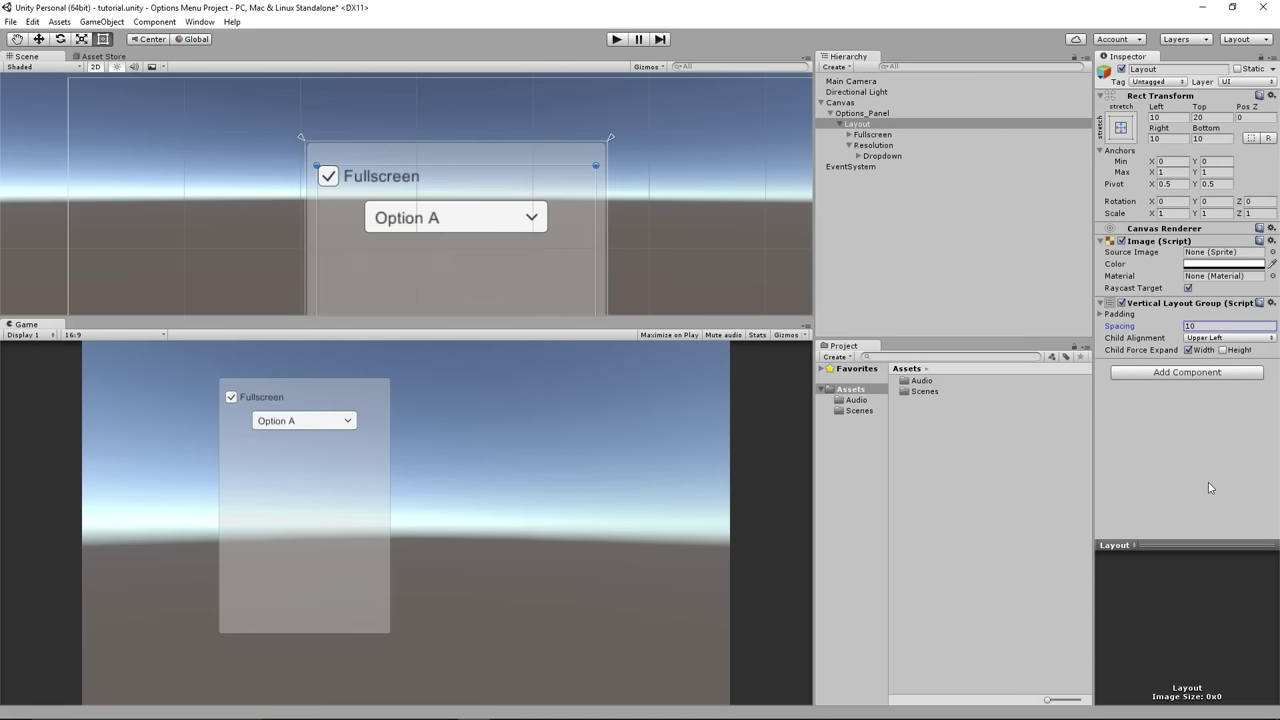
pyautogui.click(1108, 325)
pyautogui.moveTo(1108, 325); pyautogui.dragTo(1161, 328)
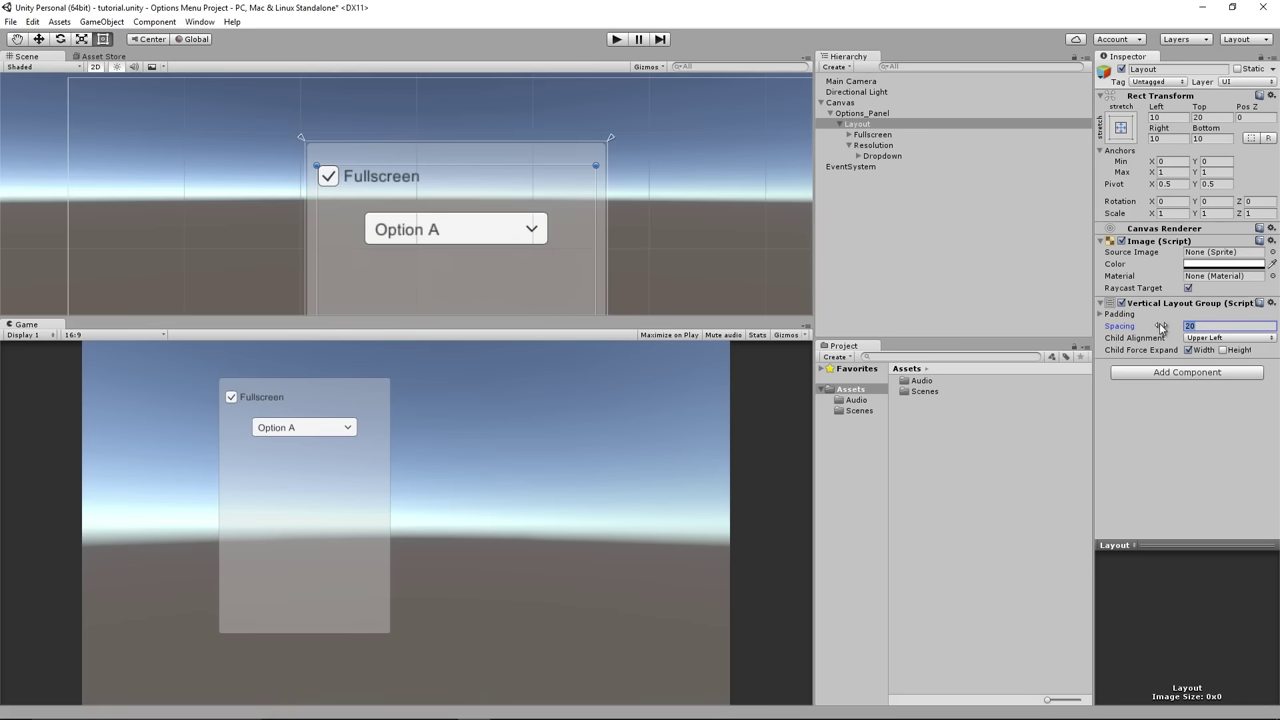
pyautogui.write('10')
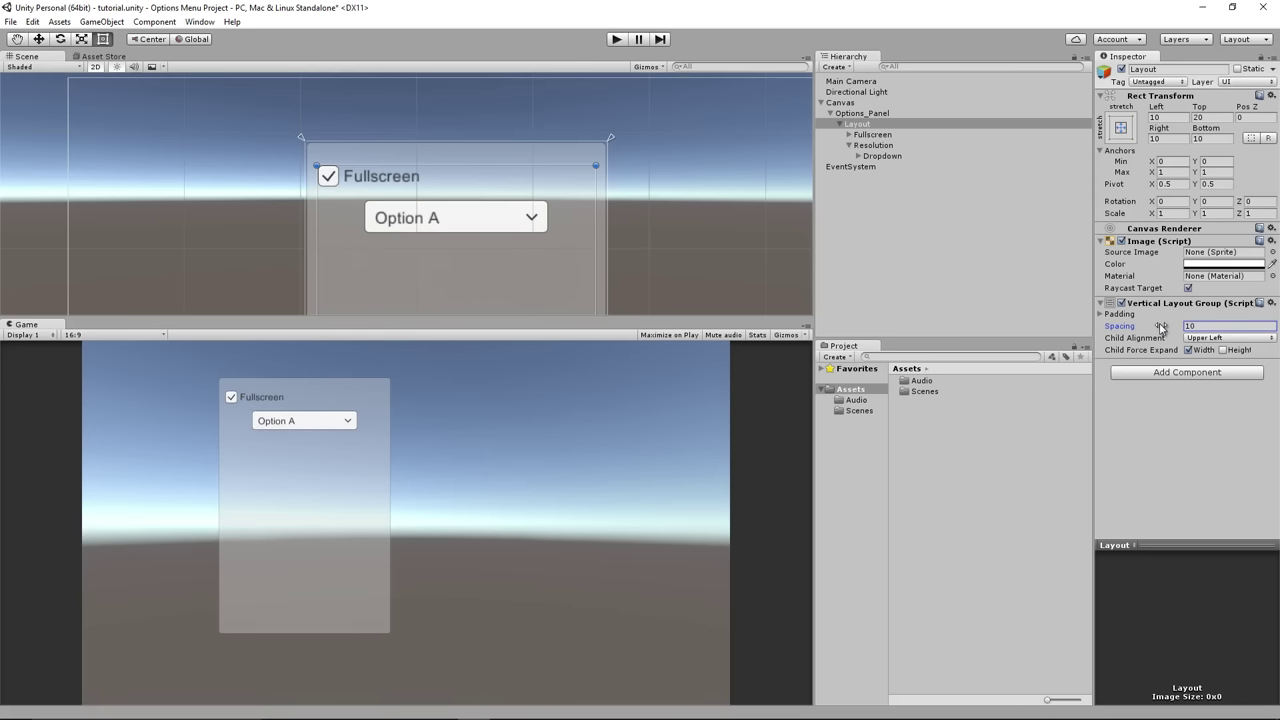
# - Try a left padding of 20 on Layout's Vertical Layout Group and reset it to 0
pyautogui.click(1103, 315)
pyautogui.click(1205, 327)
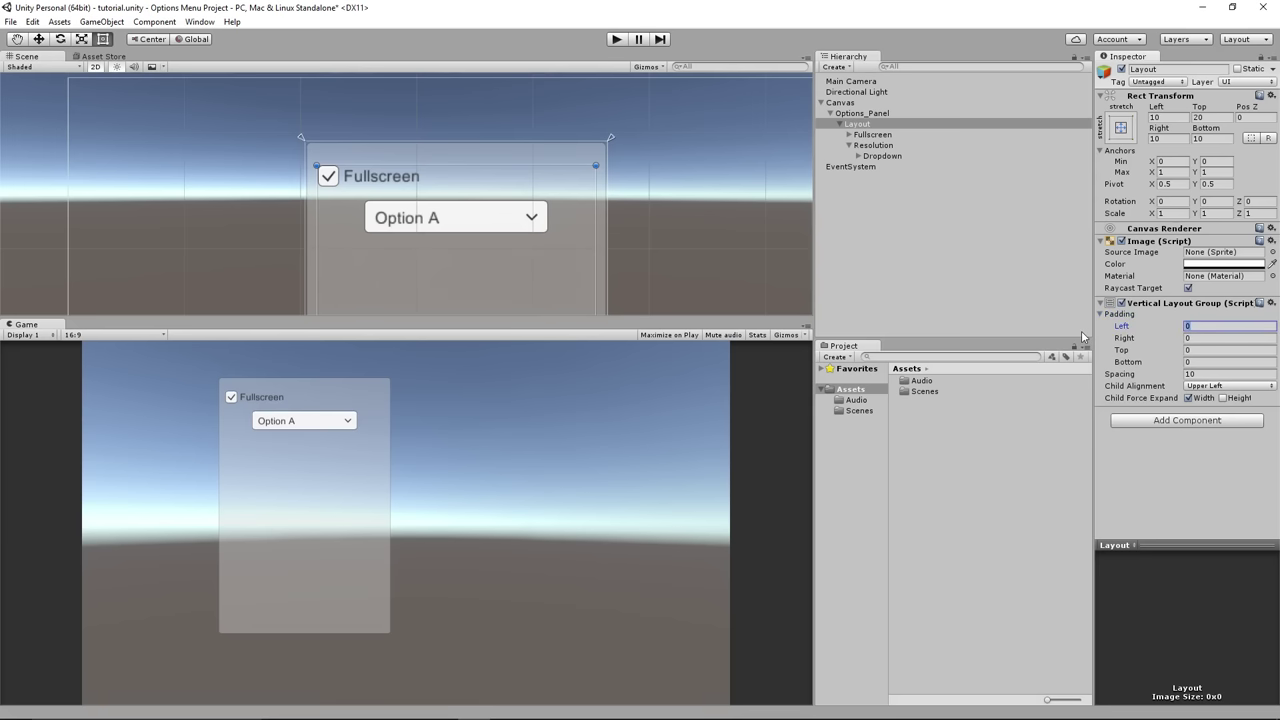
pyautogui.write('20')
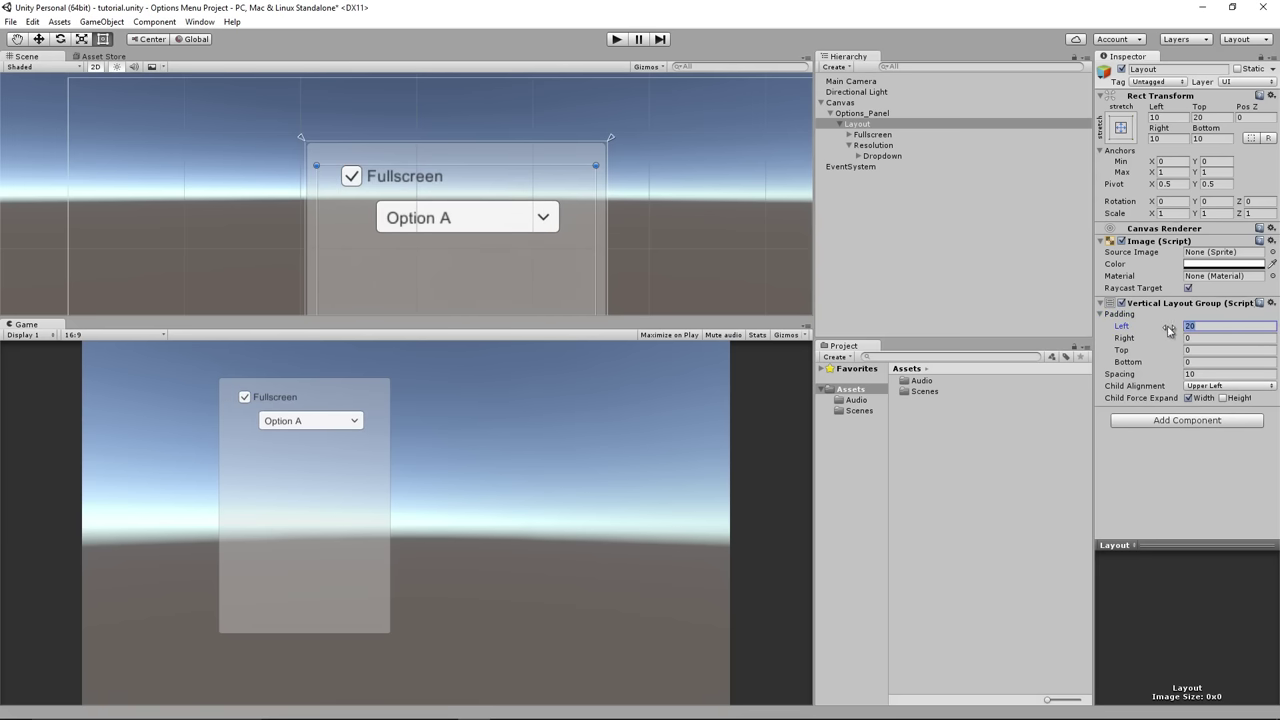
pyautogui.press('BackSpace')
pyautogui.press('BackSpace')
pyautogui.write('0')
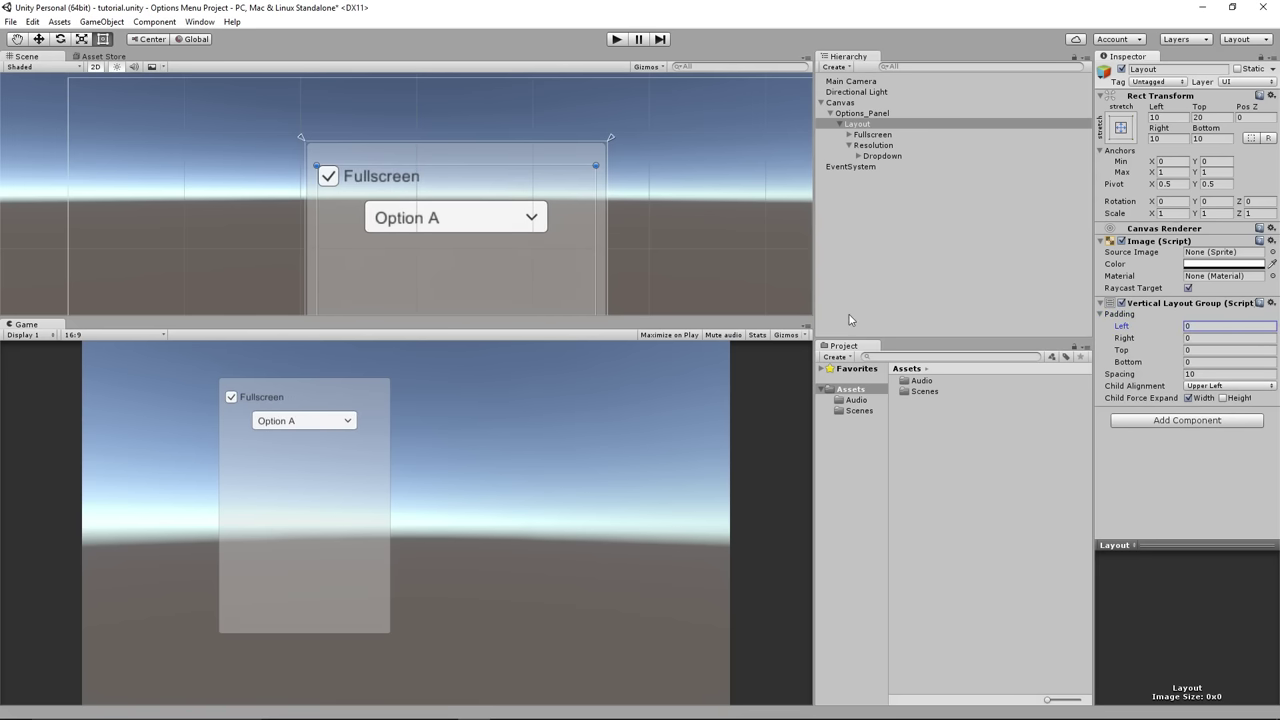
# - Move the Dropdown to the Resolution row's left edge, anchor it top-stretch, and widen it to the row's full width
pyautogui.click(851, 146)
pyautogui.click(851, 146)
pyautogui.click(882, 156)
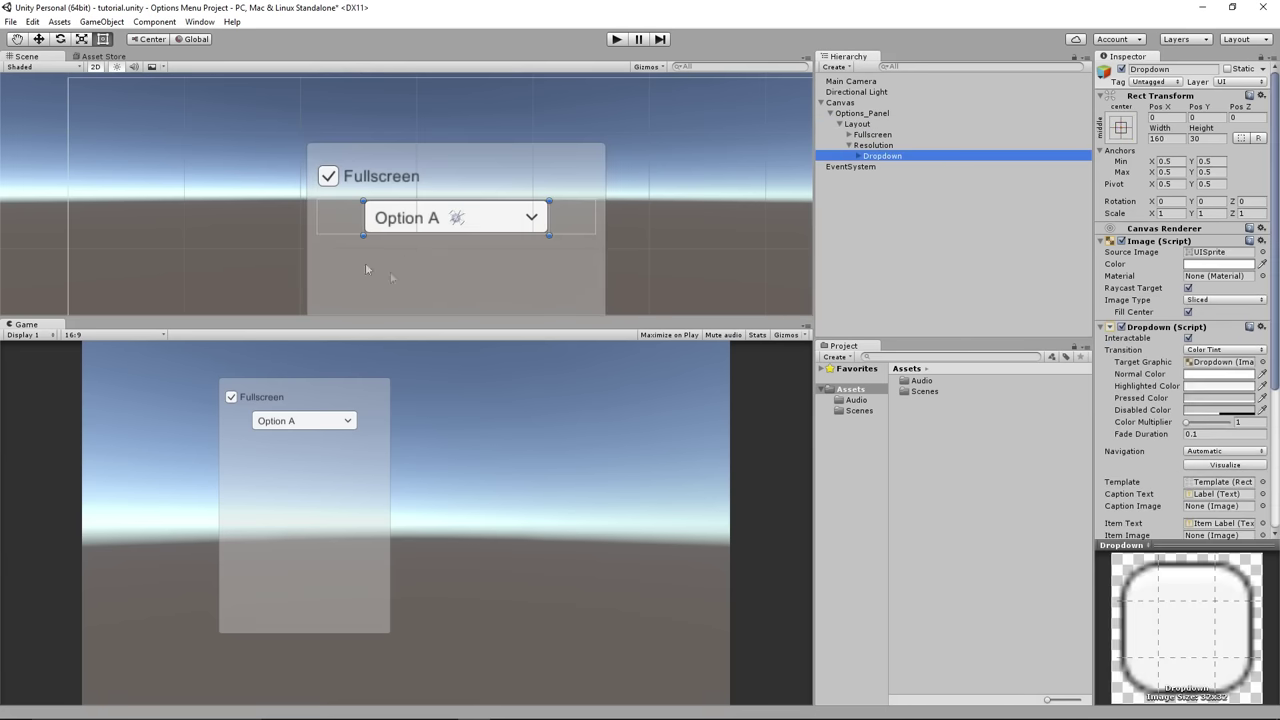
pyautogui.moveTo(490, 230); pyautogui.dragTo(443, 229)
pyautogui.click(1121, 127)
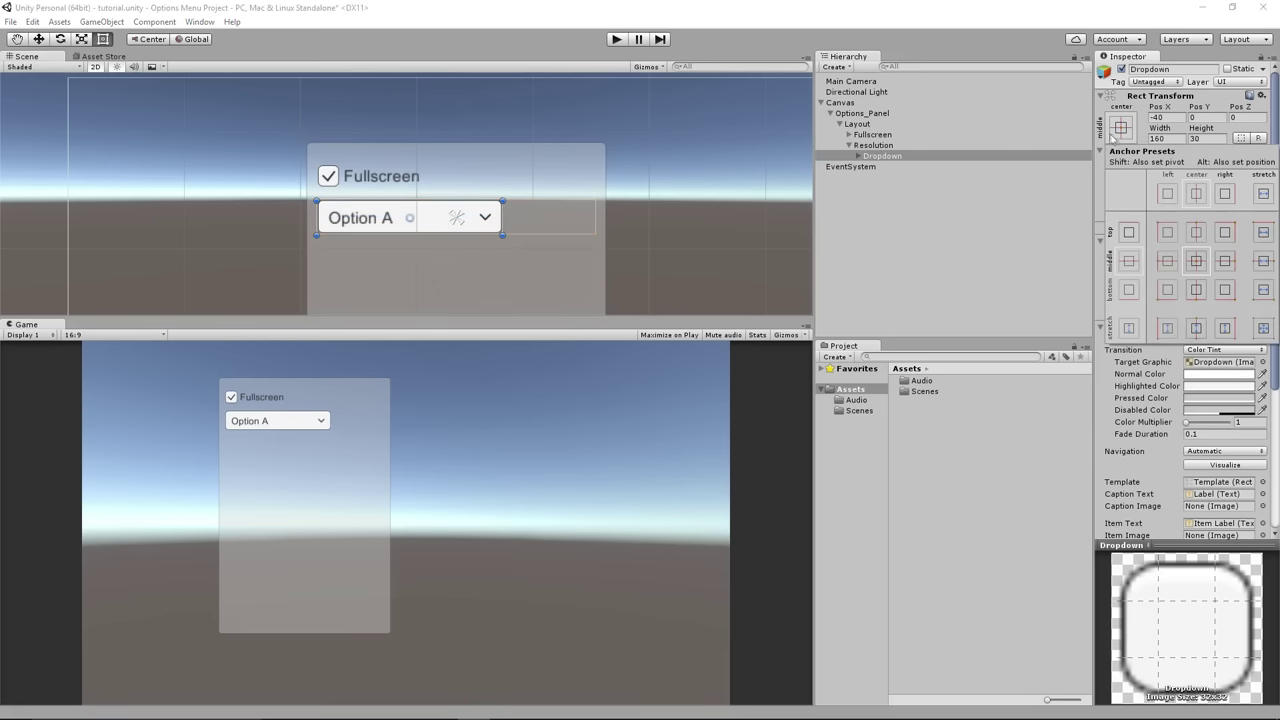
pyautogui.click(1263, 232)
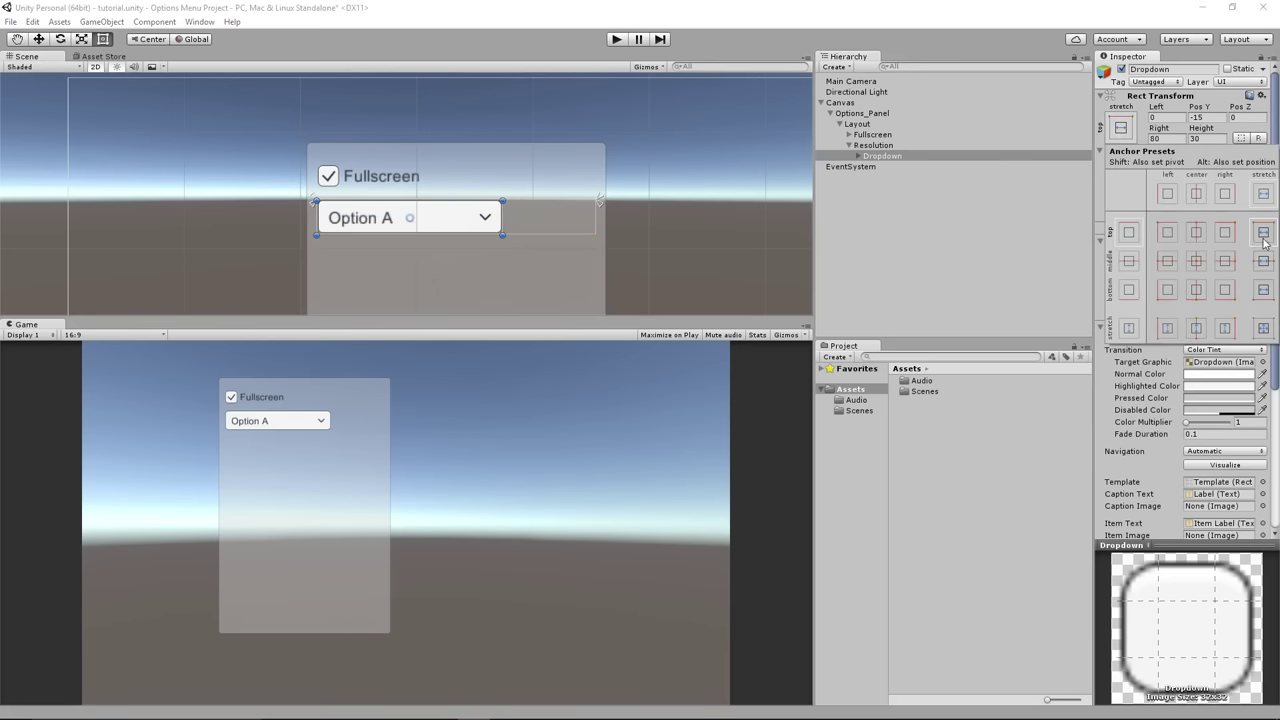
pyautogui.click(543, 221)
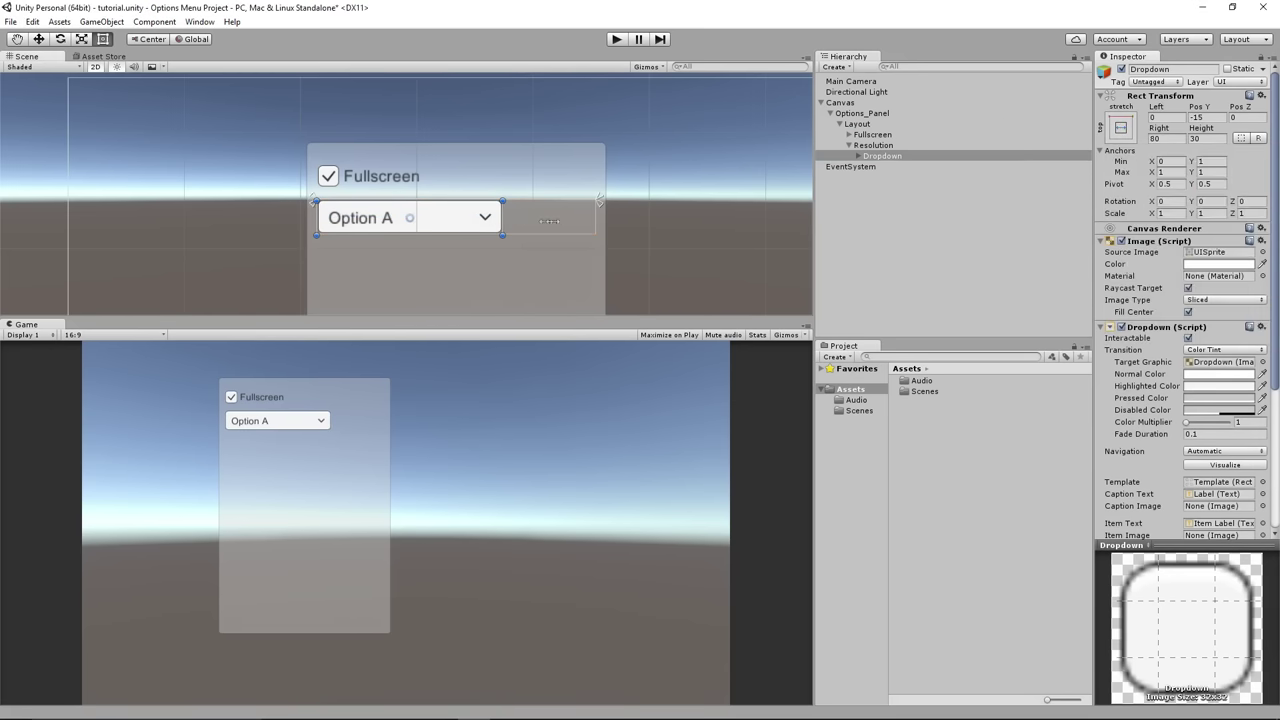
pyautogui.moveTo(503, 217); pyautogui.dragTo(595, 217)
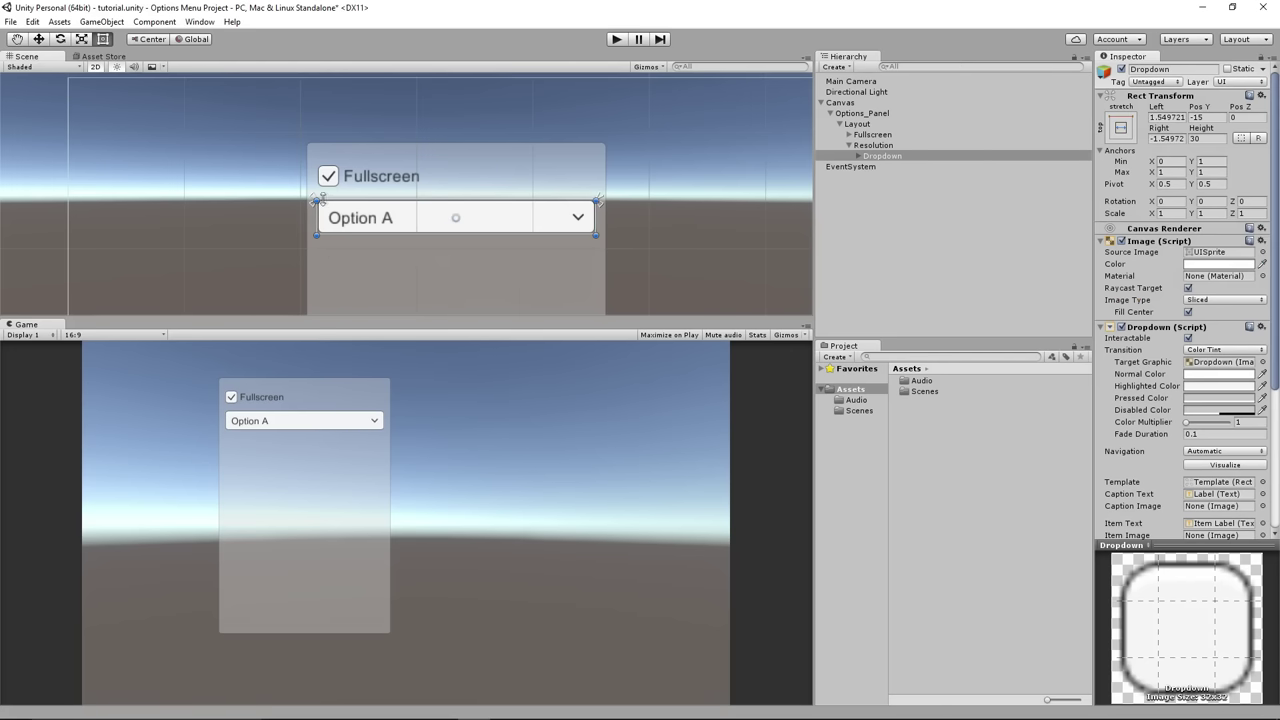
# - Add a UI Text object as a child of the Resolution row, alongside the Dropdown
pyautogui.click(886, 146)
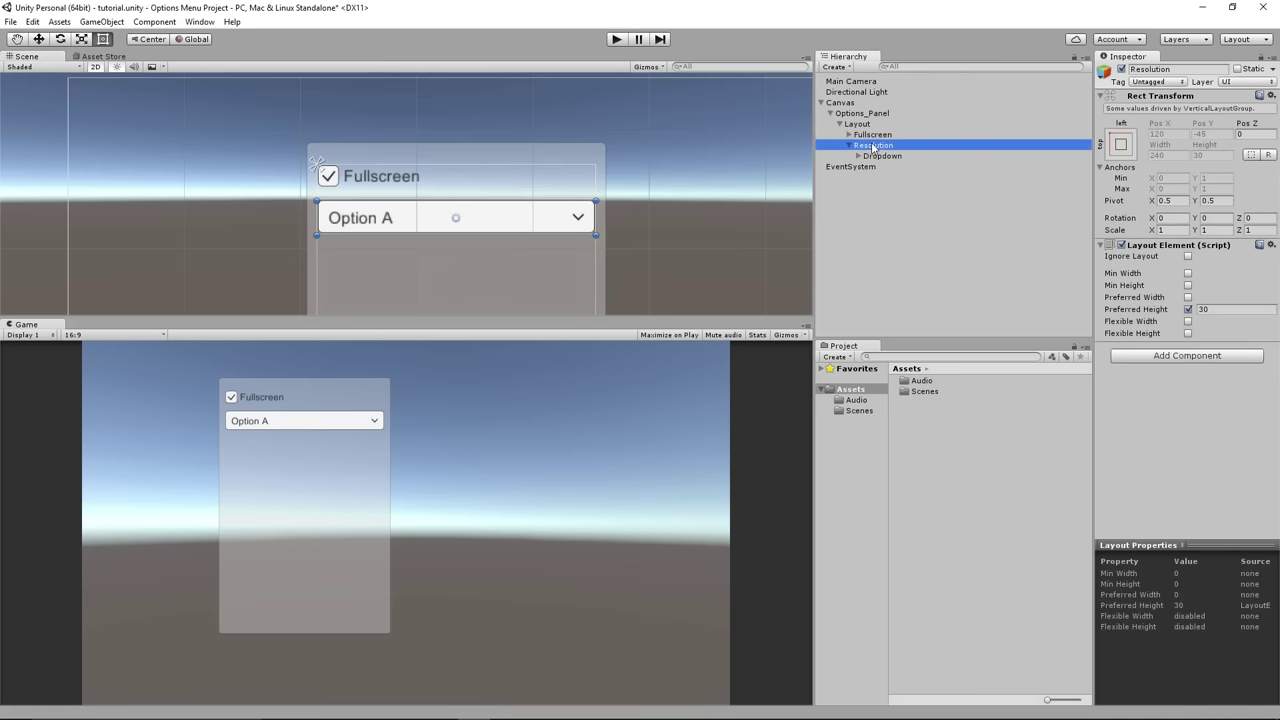
pyautogui.rightClick(873, 147)
pyautogui.moveTo(903, 328)
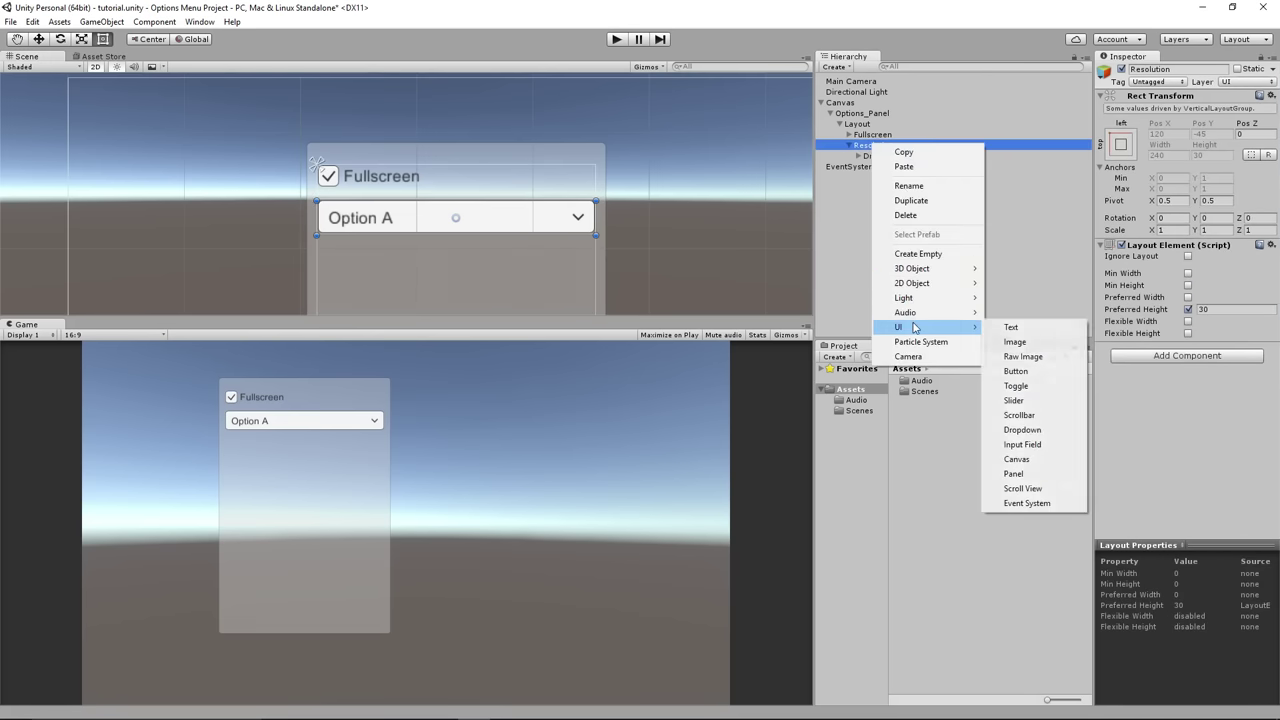
pyautogui.click(1012, 328)
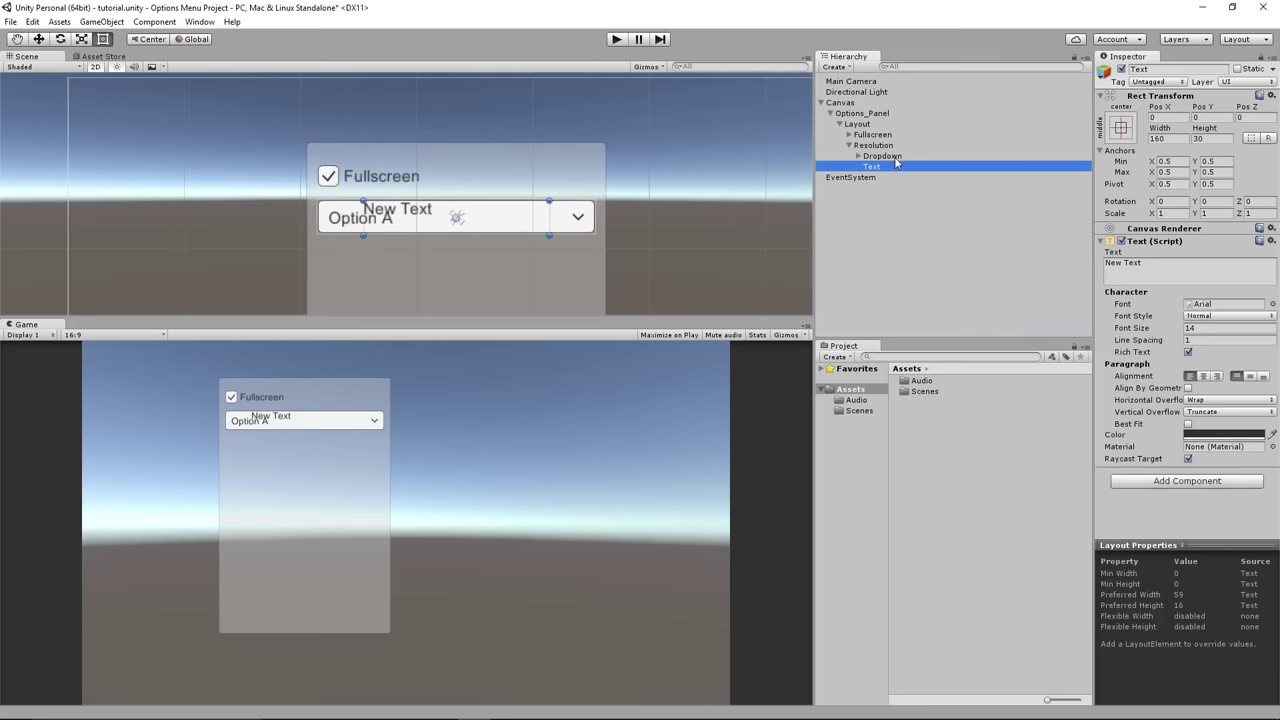
# - Change the Text object's content to Resolution and set the Resolution row's preferred height to 40
pyautogui.click(1187, 271)
pyautogui.write('Resolution')
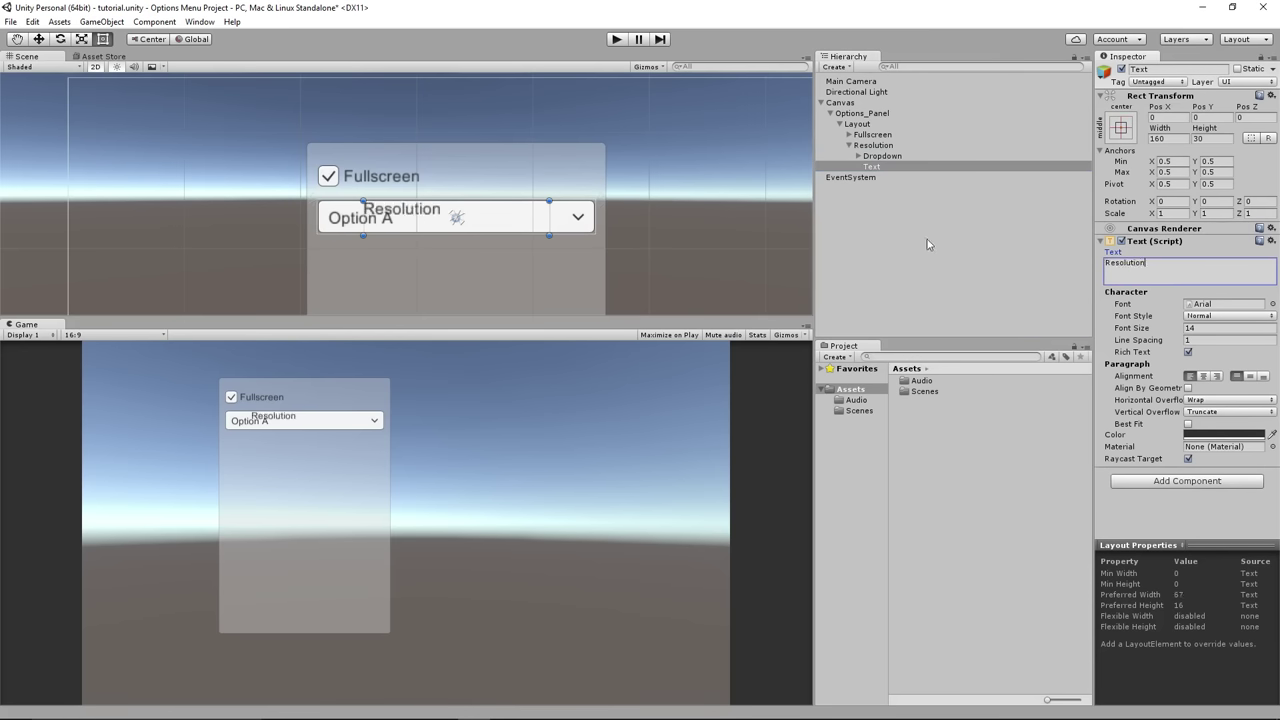
pyautogui.click(875, 146)
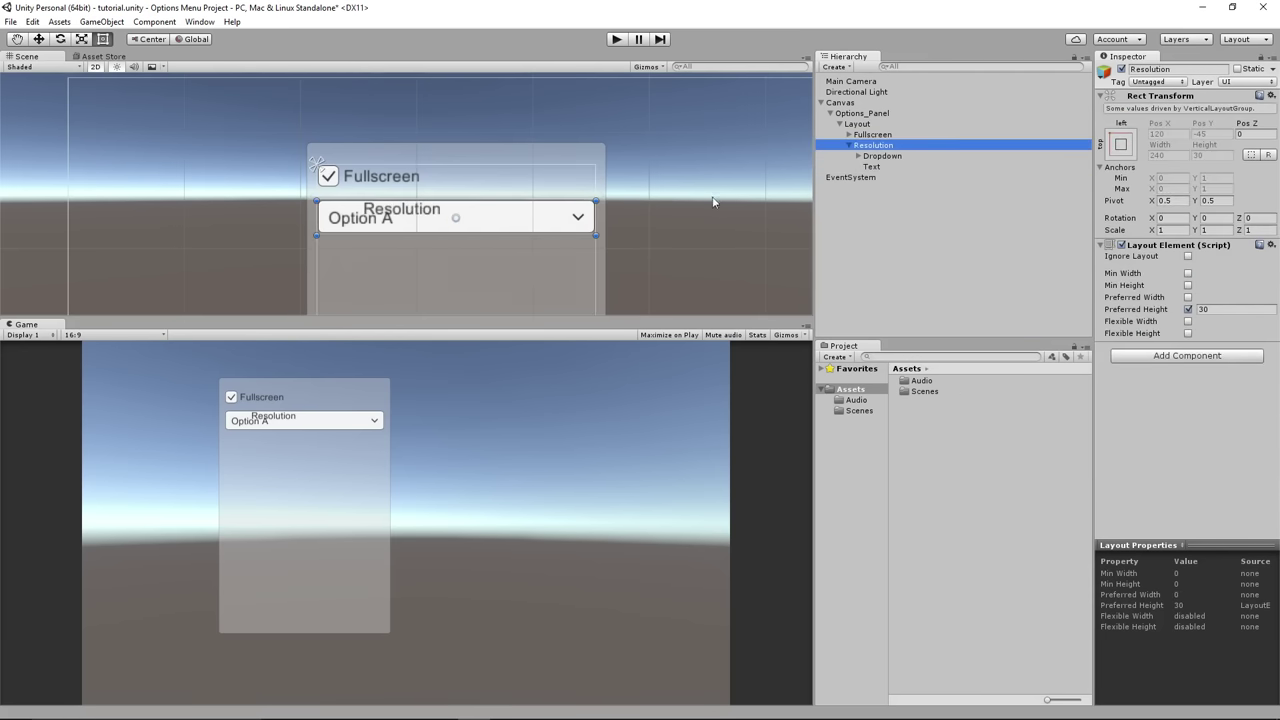
pyautogui.click(1215, 310)
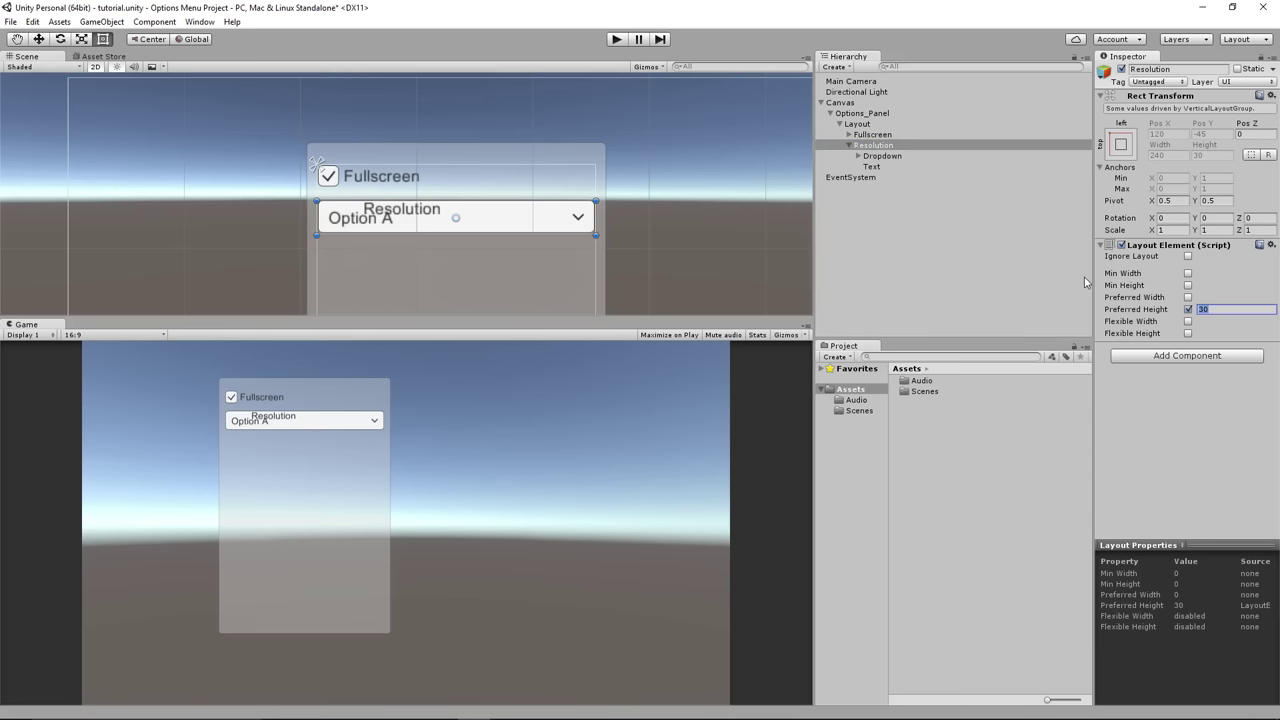
pyautogui.write('40')
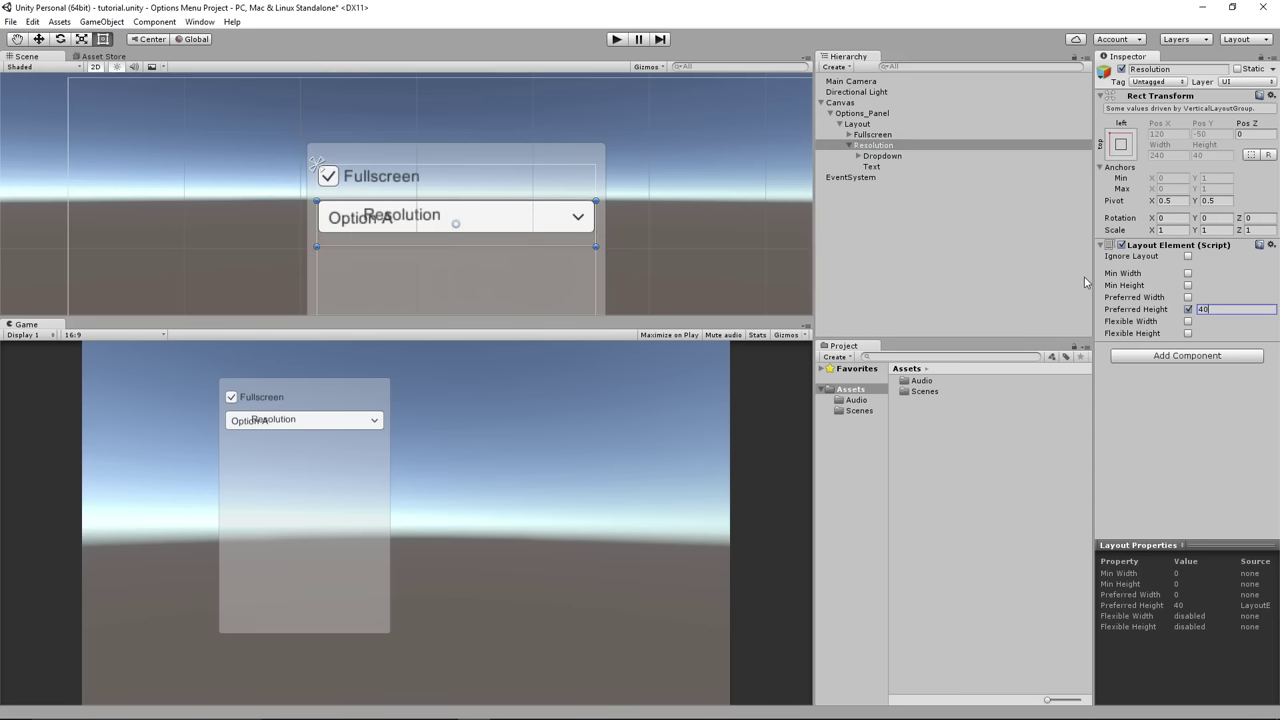
# - Lower the Dropdown to the Resolution row's bottom edge and place the Resolution label at the row's upper left, 160 by 10 in size
pyautogui.click(885, 157)
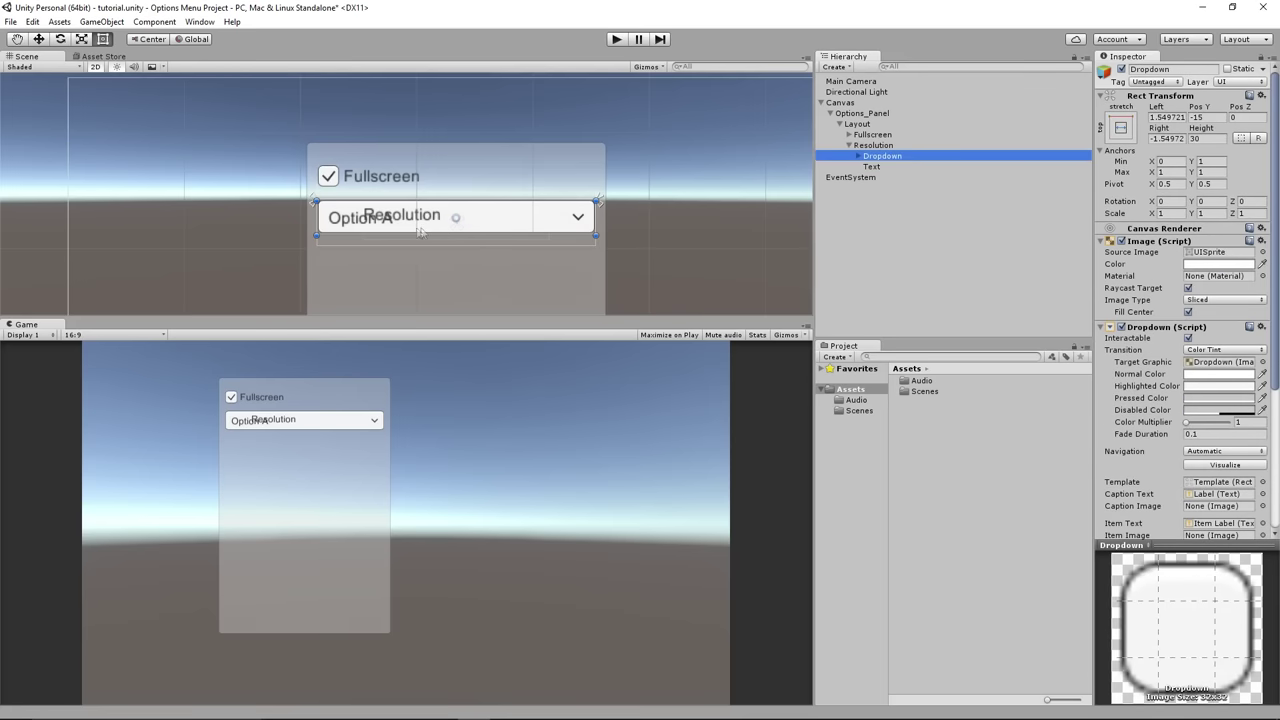
pyautogui.moveTo(407, 230); pyautogui.dragTo(406, 242)
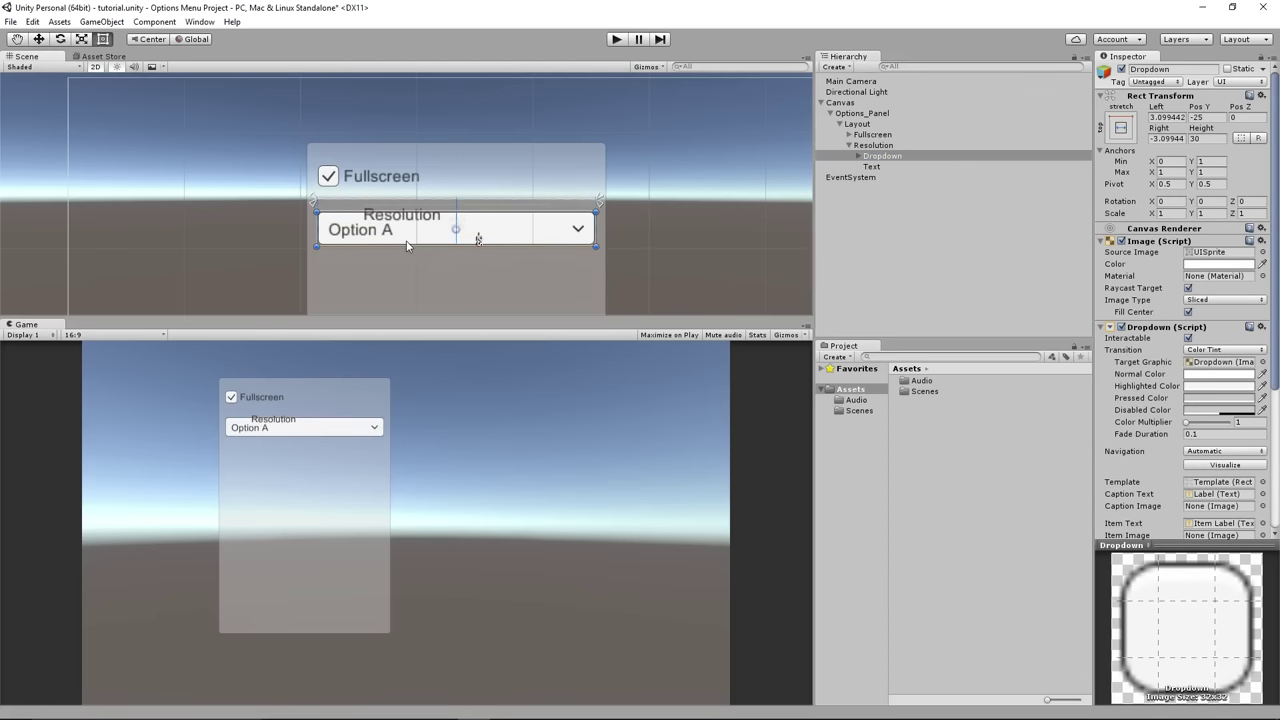
pyautogui.click(872, 166)
pyautogui.moveTo(397, 217); pyautogui.dragTo(355, 215)
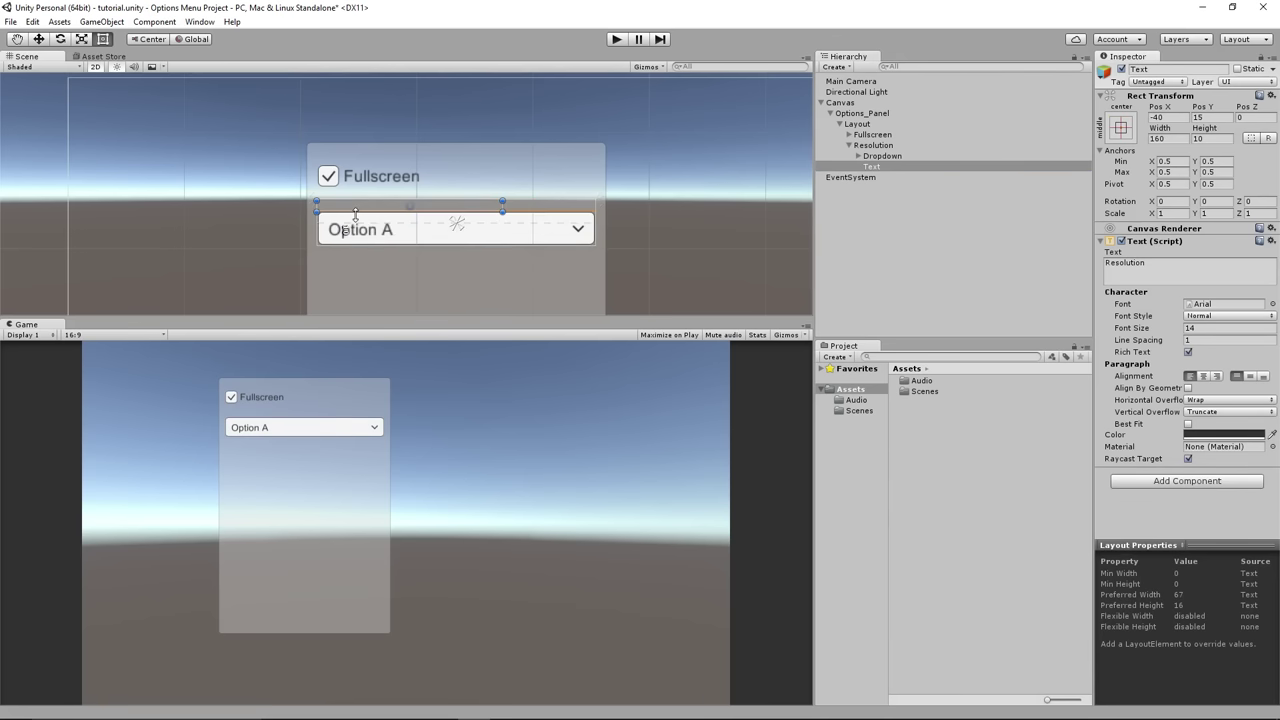
# - Set the Resolution row's preferred height to 50 and move its Dropdown down to the row's bottom edge
pyautogui.click(881, 146)
pyautogui.click(1216, 309)
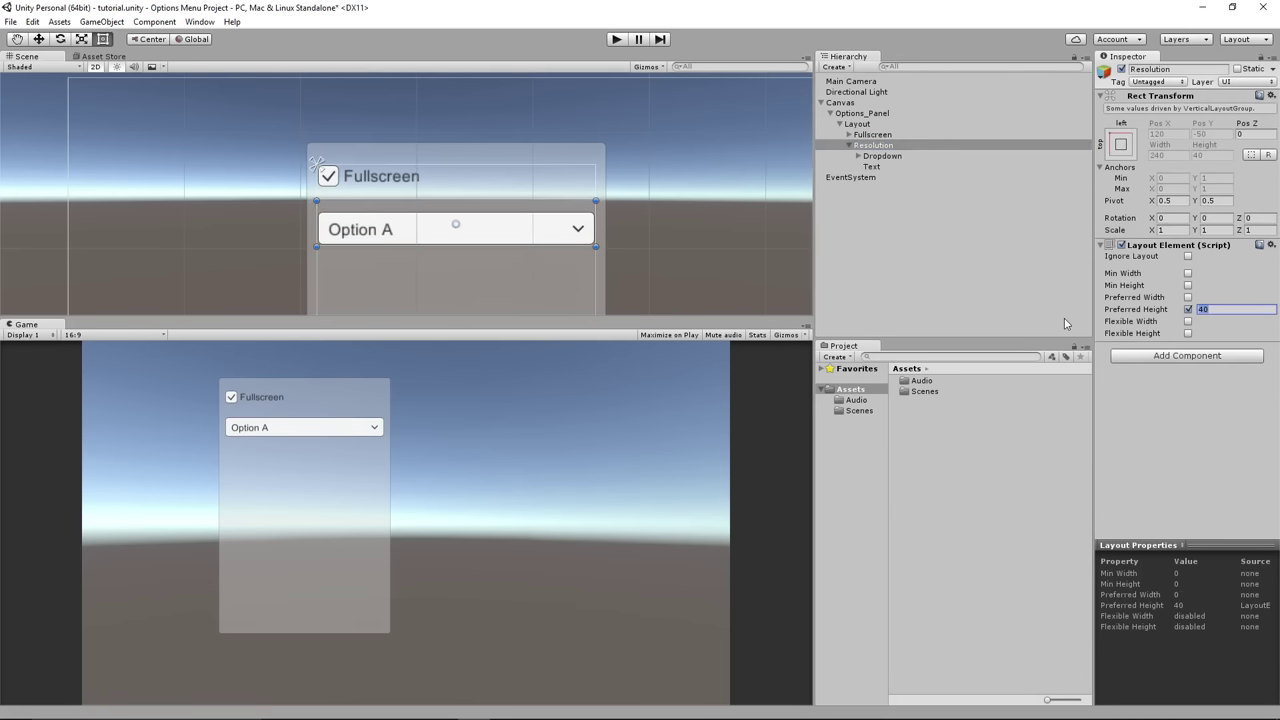
pyautogui.write('50')
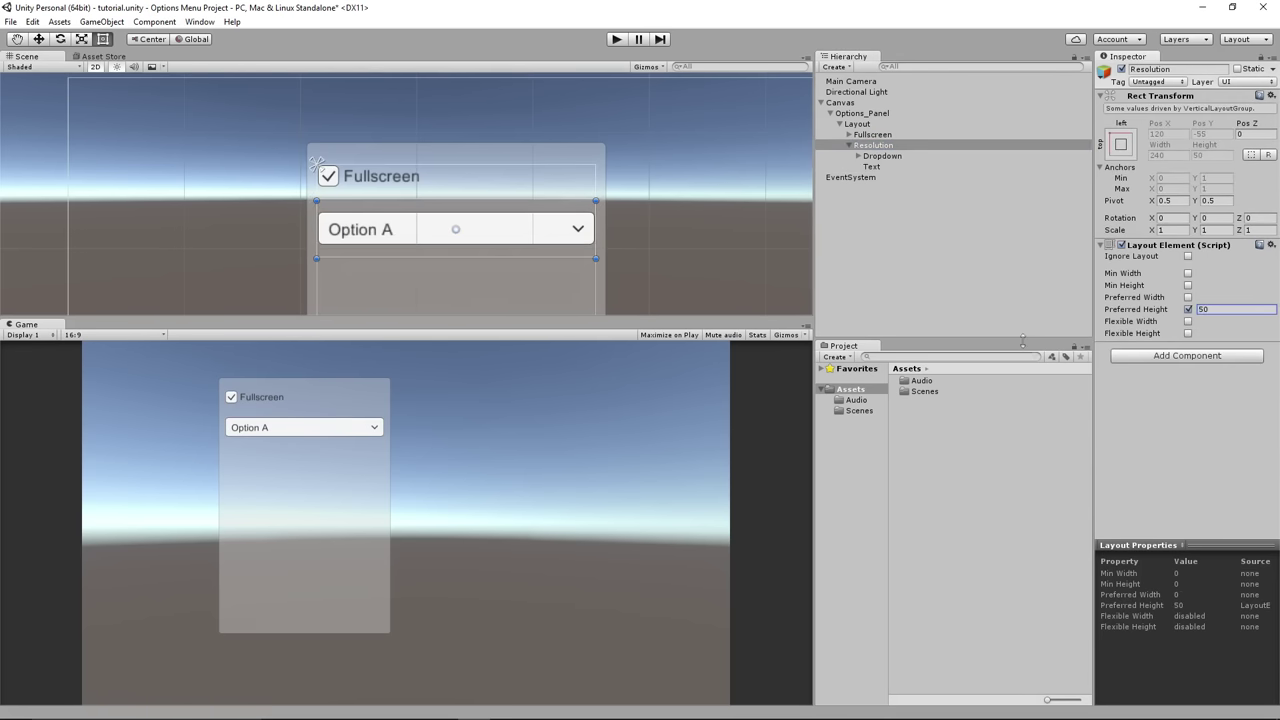
pyautogui.click(886, 157)
pyautogui.moveTo(519, 234); pyautogui.dragTo(514, 246)
# - Fit the Resolution label above the Dropdown at 160 by 15 and set its font size to 12
pyautogui.click(874, 166)
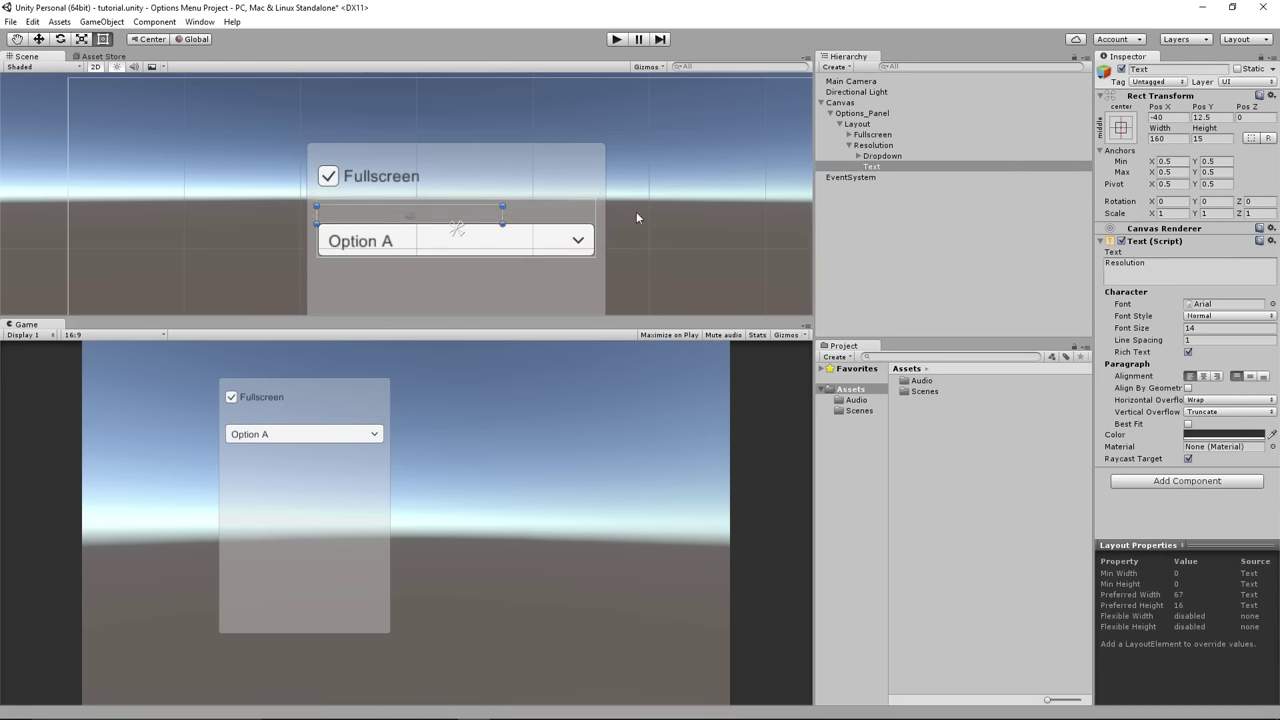
pyautogui.click(1210, 328)
pyautogui.write('12')
pyautogui.click(890, 207)
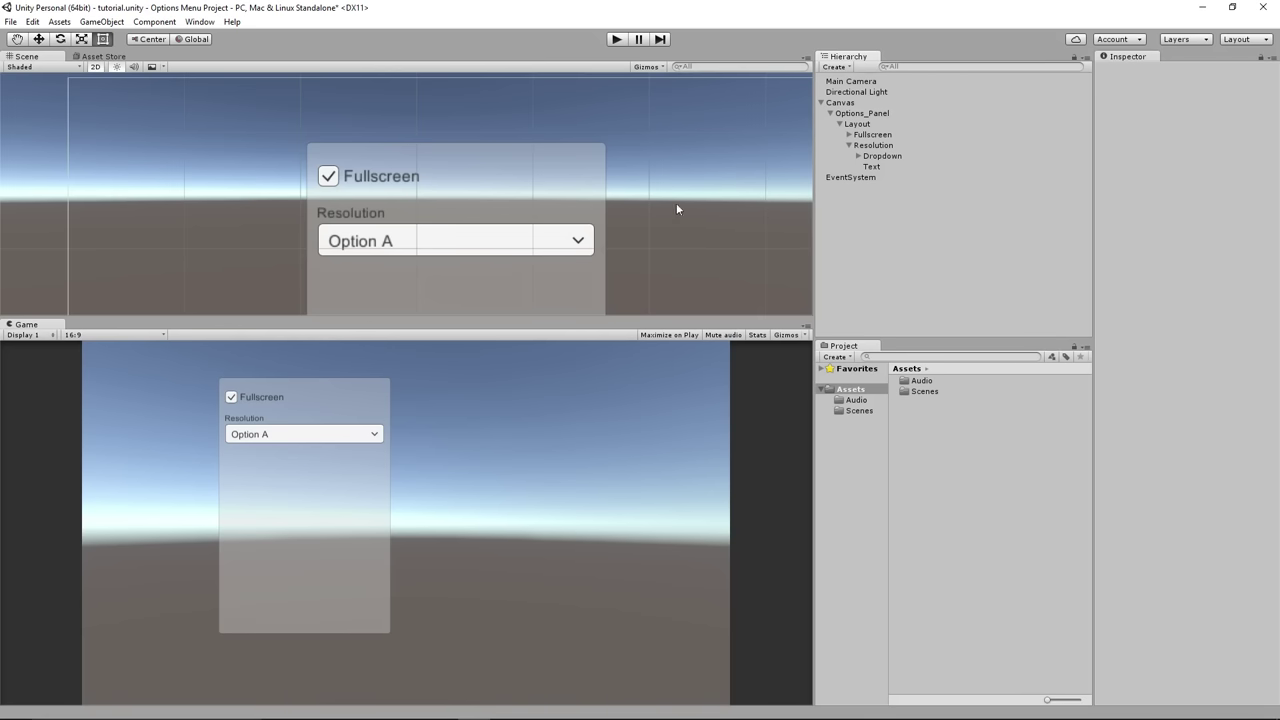
# - Duplicate the Resolution row and change the copy's label text to Texture Quality
pyautogui.click(849, 145)
pyautogui.click(867, 146)
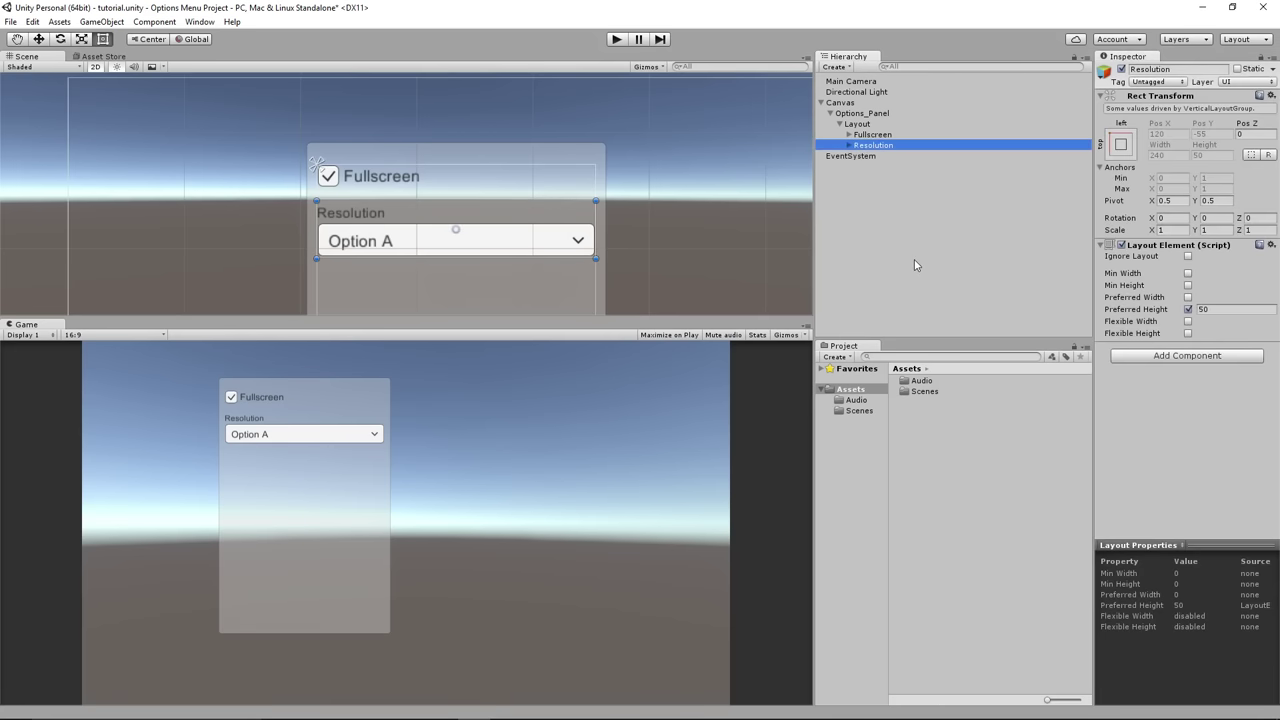
pyautogui.hotkey('ctrl', 'd')
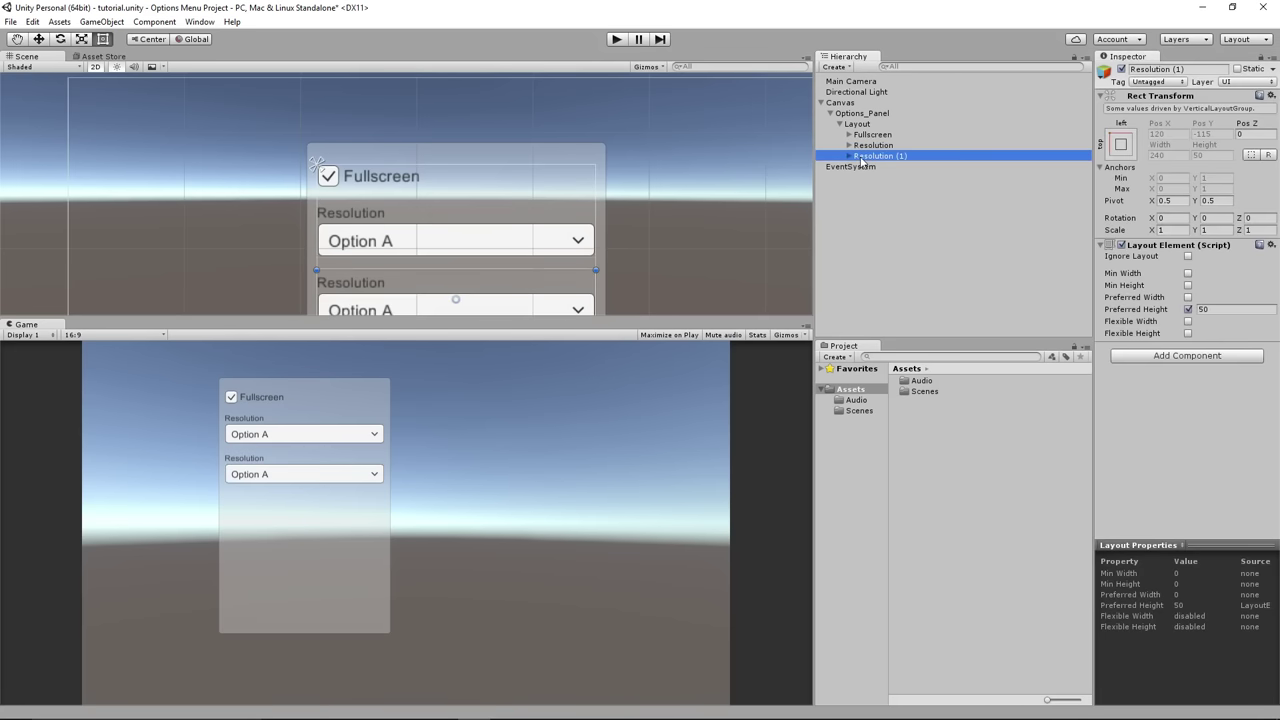
pyautogui.click(849, 156)
pyautogui.click(880, 168)
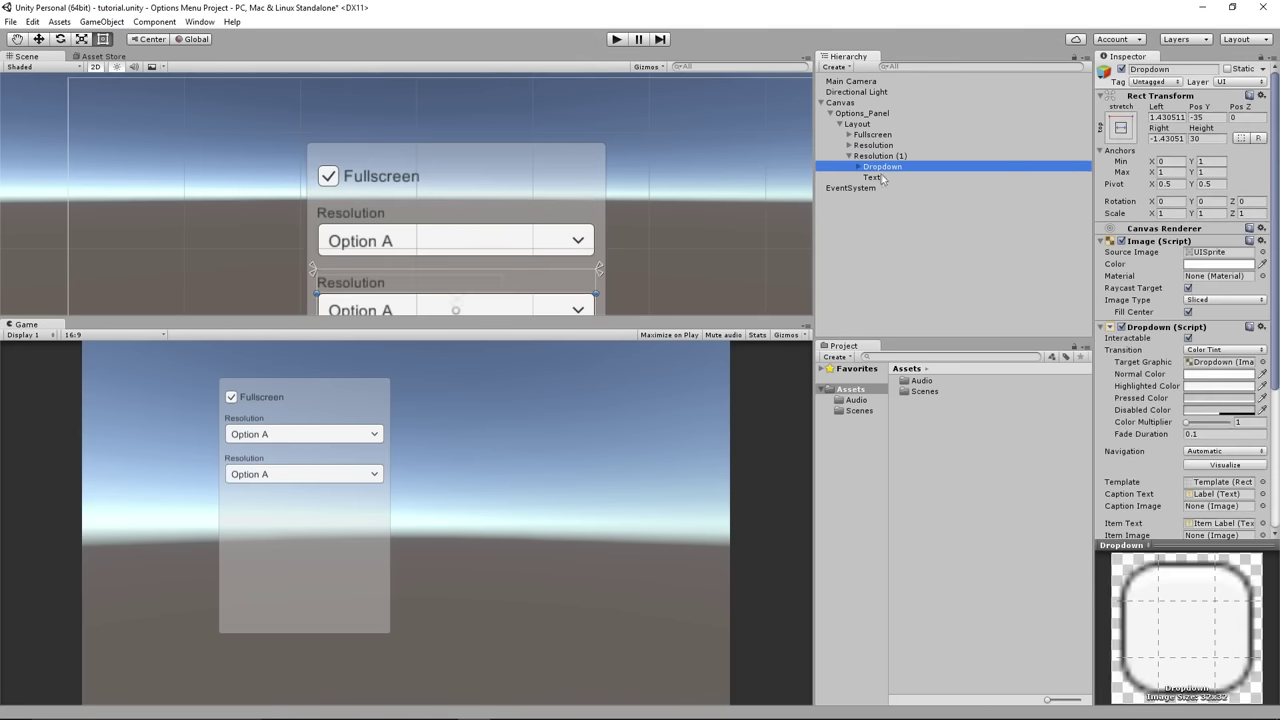
pyautogui.click(873, 177)
pyautogui.click(1165, 262)
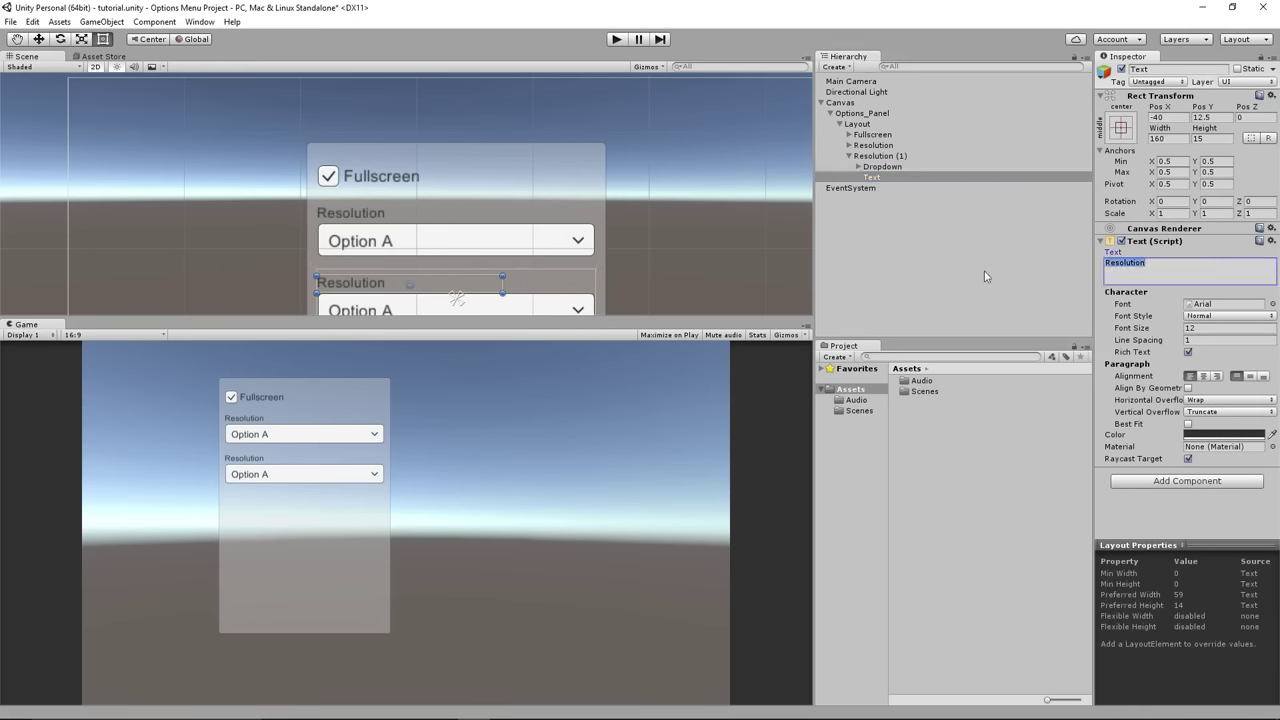
pyautogui.write('Texture Quality')
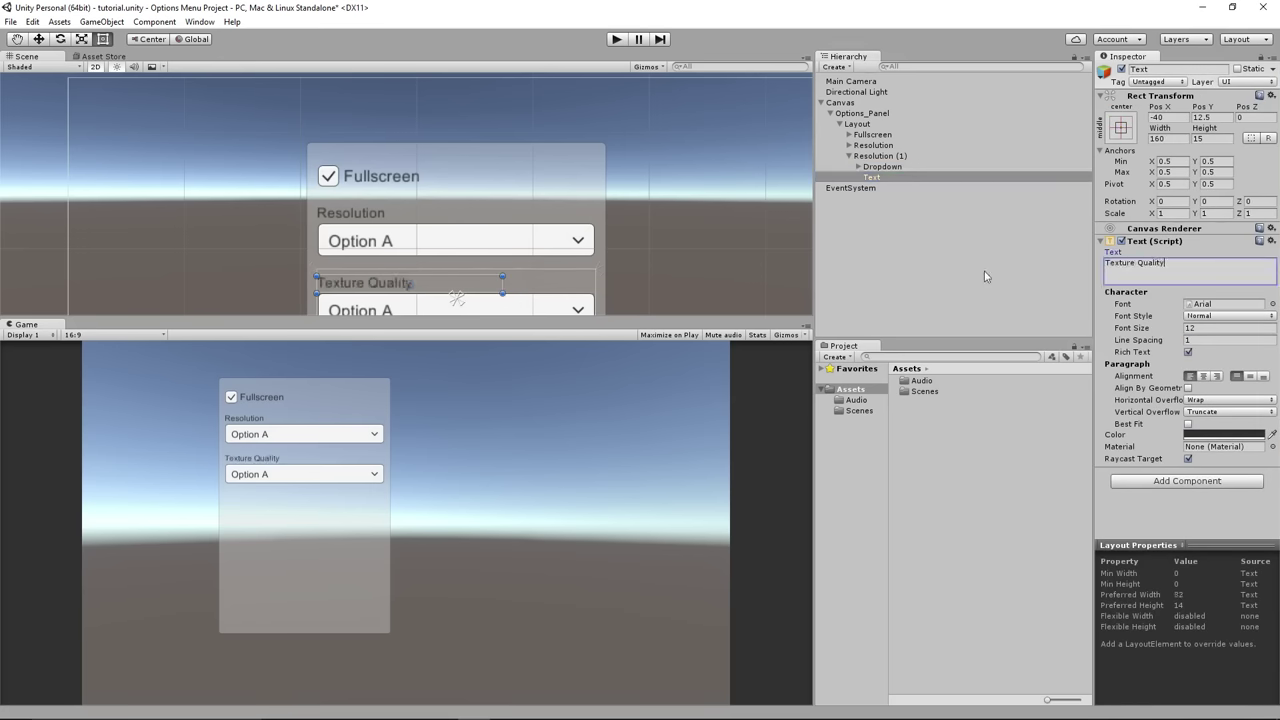
# - Rename the three options of the Texture Quality row's Dropdown to Low, Medium and High
pyautogui.moveTo(653, 274); pyautogui.dragTo(638, 230, button='middle')
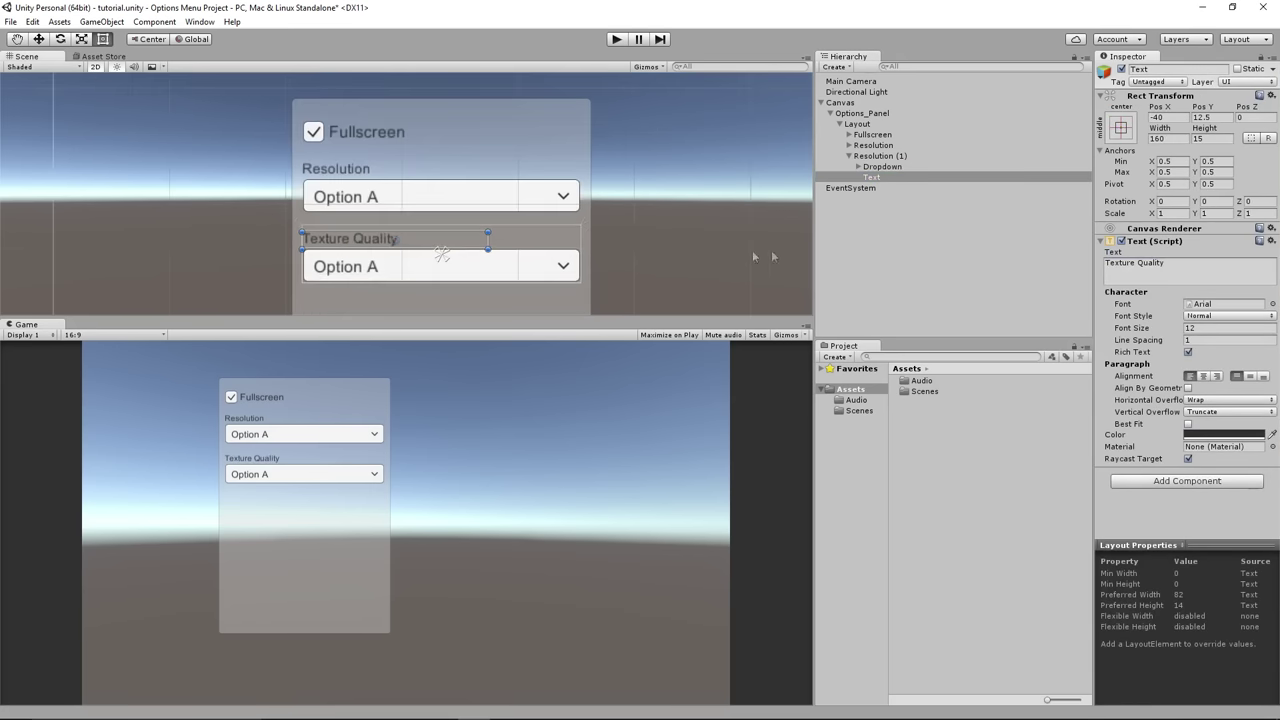
pyautogui.click(882, 166)
pyautogui.scroll(-5, 1120, 270)
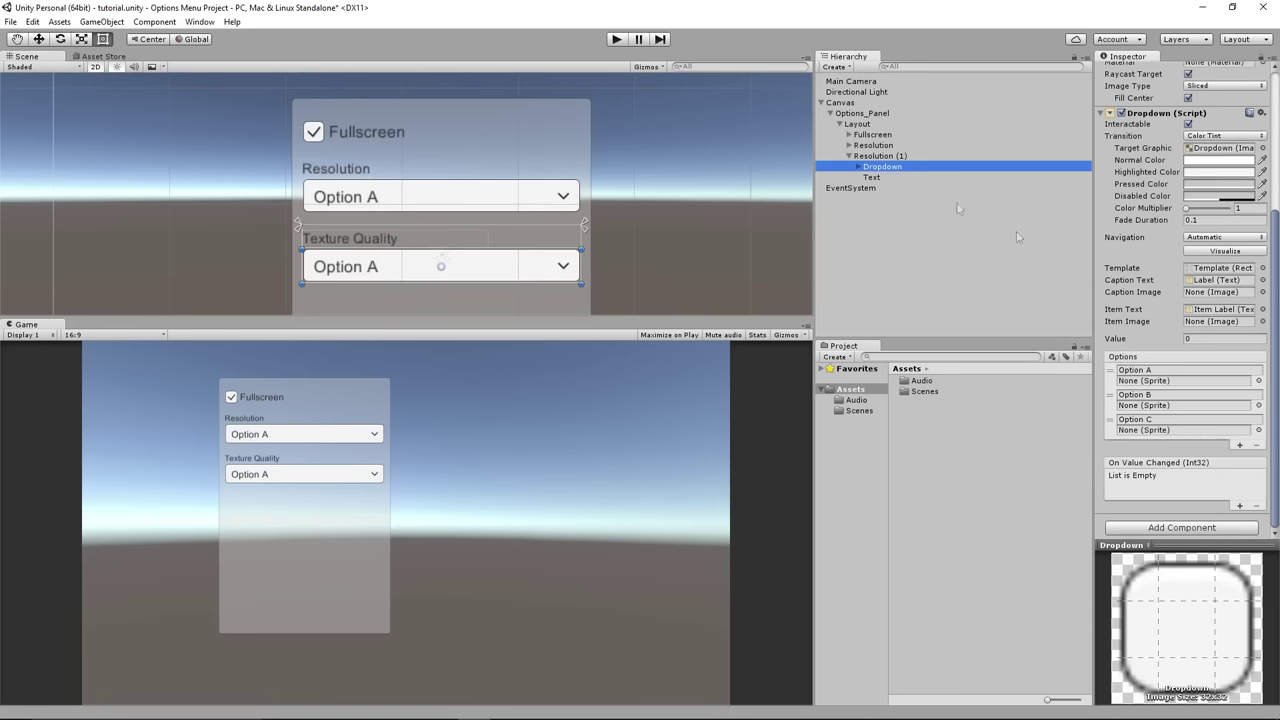
pyautogui.click(1164, 380)
pyautogui.click(1162, 369)
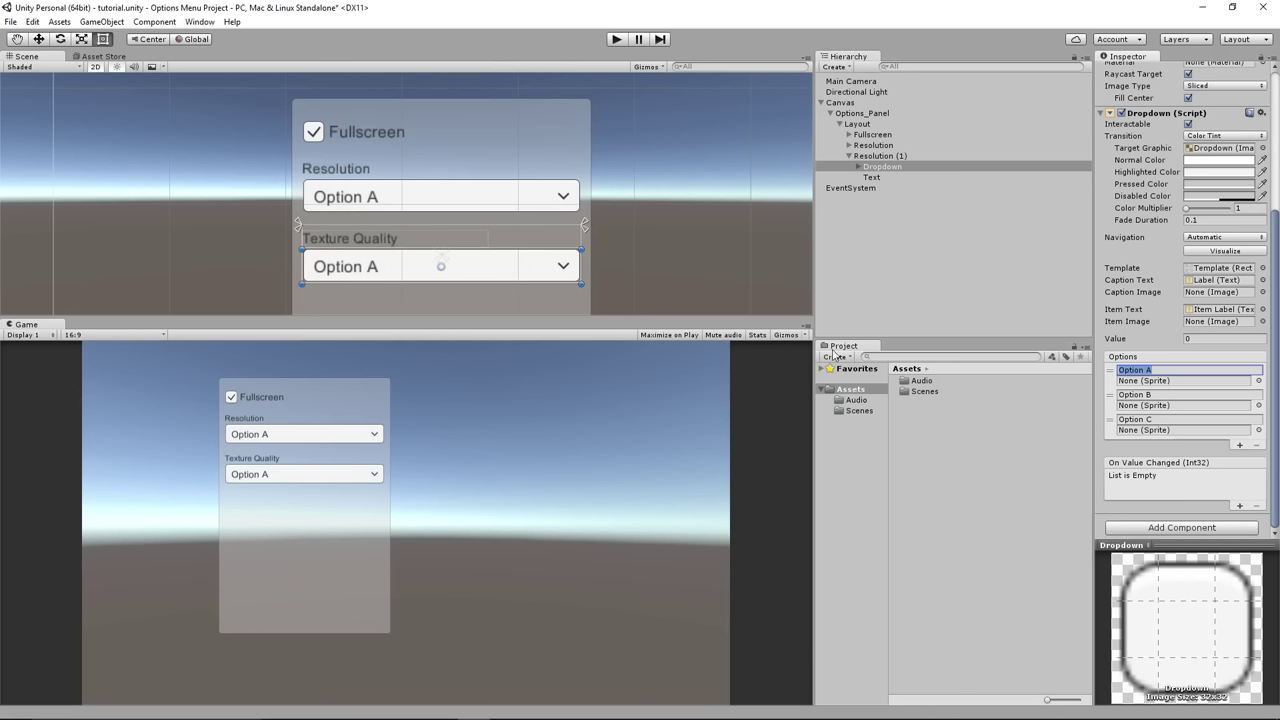
pyautogui.write('Low')
pyautogui.press('Tab')
pyautogui.write('Medium')
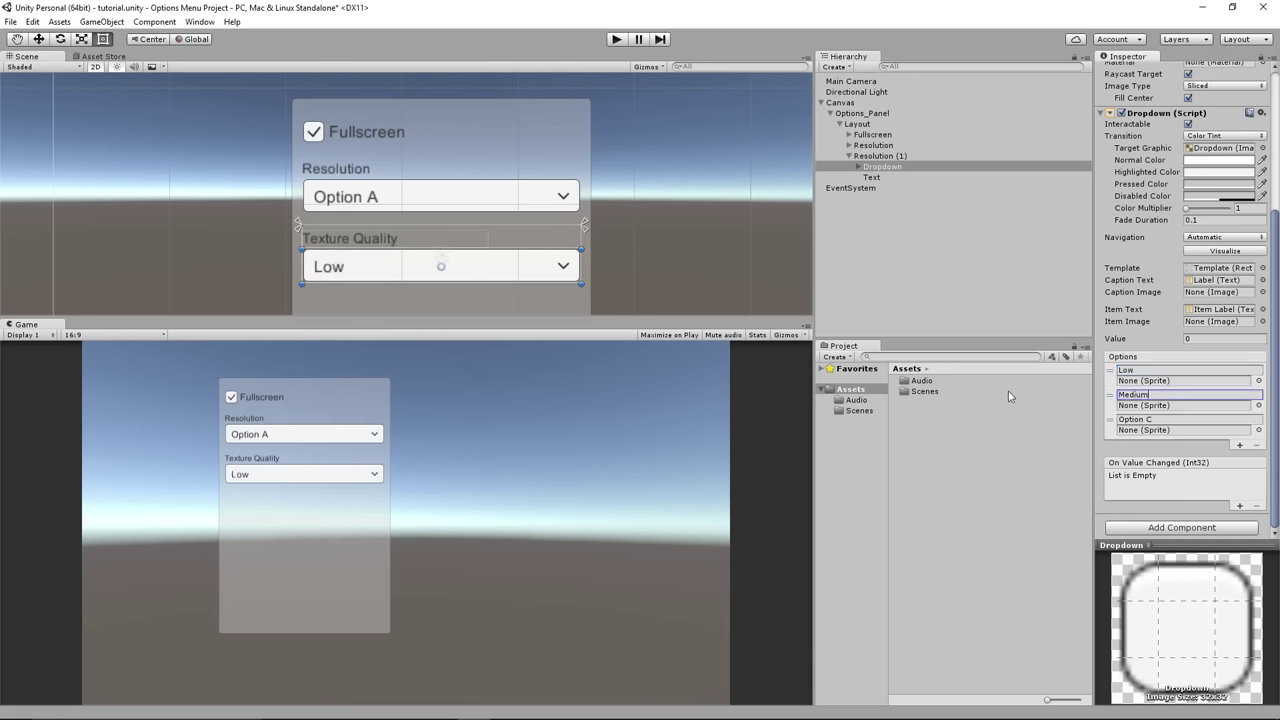
pyautogui.click(1181, 420)
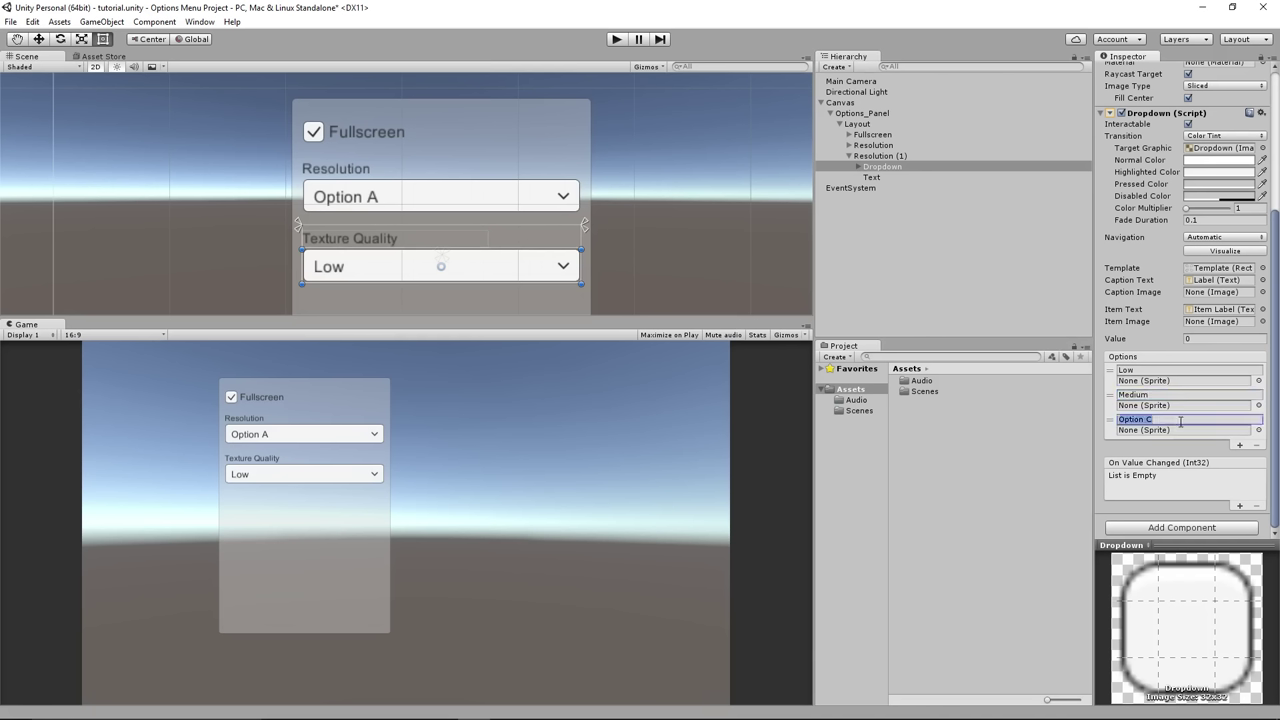
pyautogui.write('High')
pyautogui.click(1145, 381)
pyautogui.click(1143, 371)
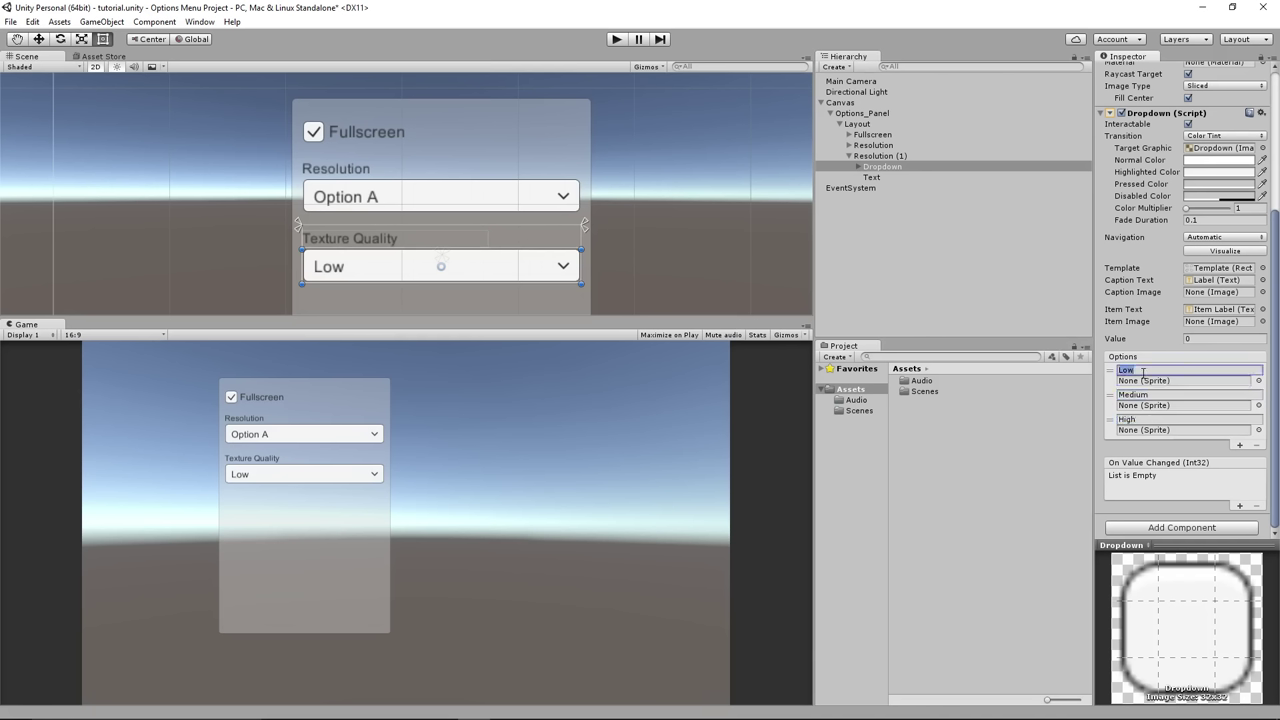
pyautogui.click(1143, 371)
pyautogui.doubleClick(1143, 371)
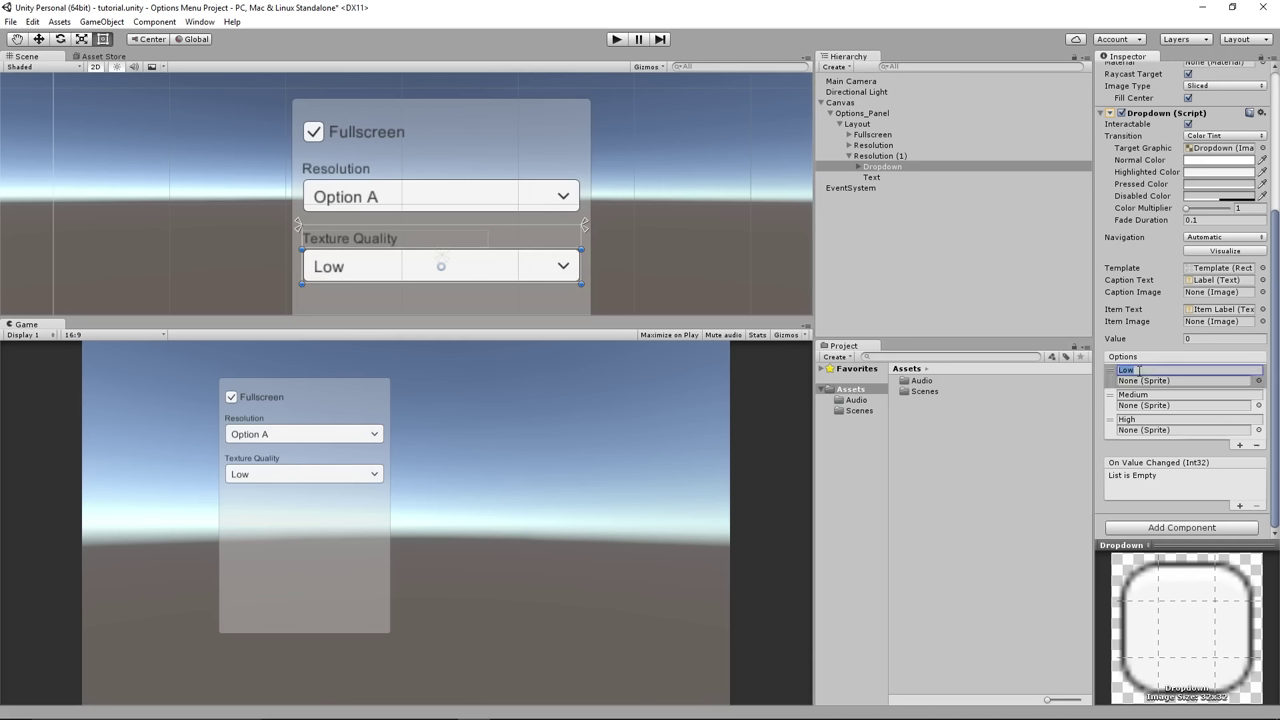
pyautogui.click(1139, 370)
# - Rename the duplicated Resolution row in the hierarchy as Texture_Quality
pyautogui.click(874, 157)
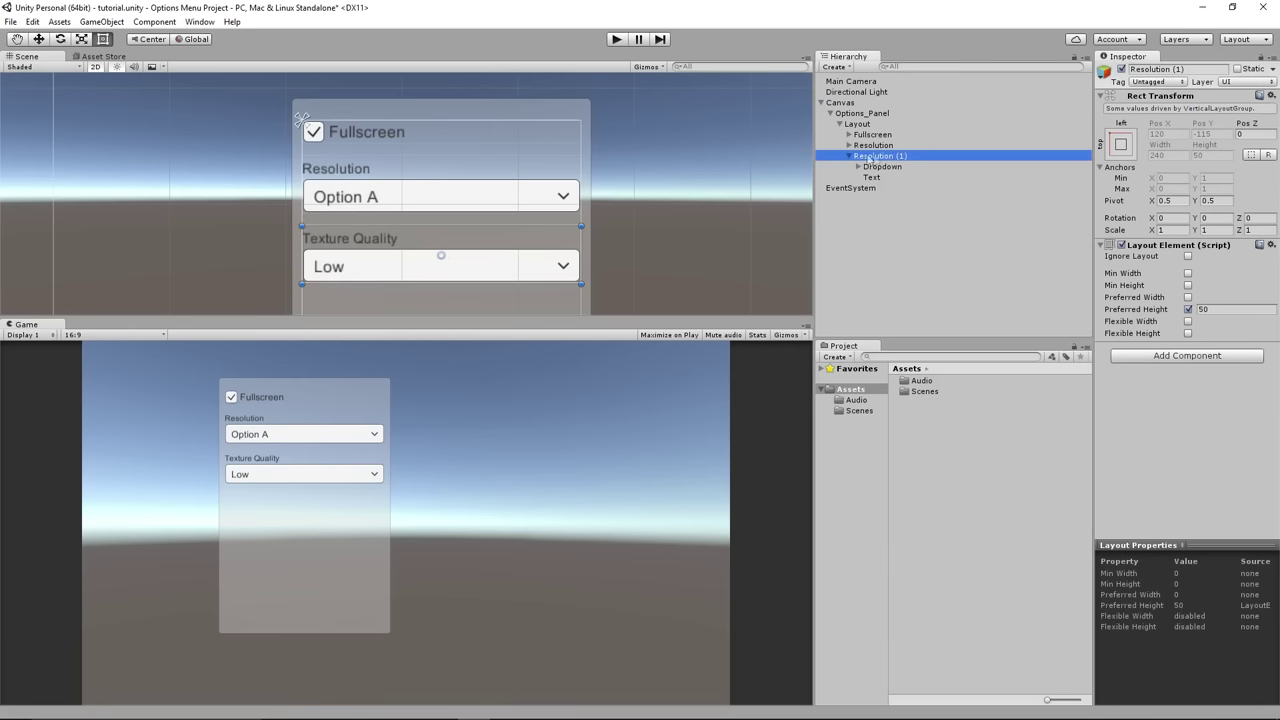
pyautogui.click(922, 155)
pyautogui.write('Texture_Qualirty')
pyautogui.press('Return')
# - Duplicate the Texture_Quality row and rename the copy AA
pyautogui.click(851, 158)
pyautogui.hotkey('ctrl', 'd')
pyautogui.click(890, 168)
pyautogui.write('AA')
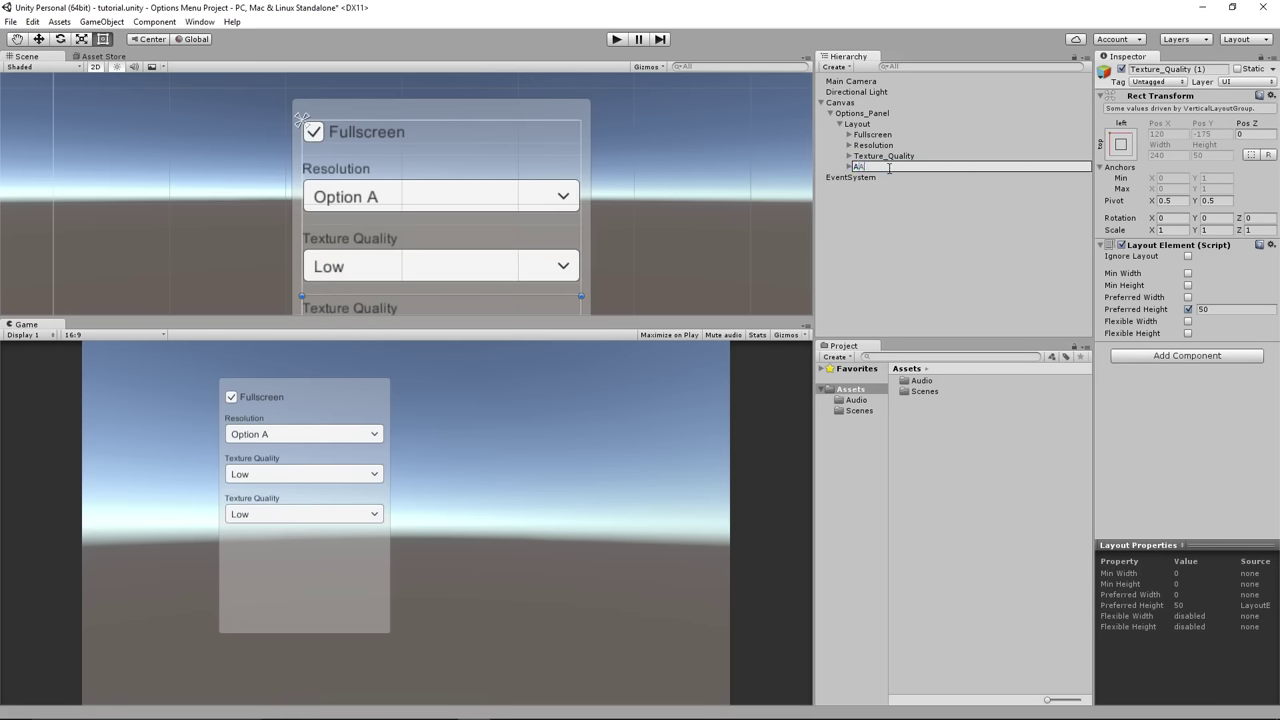
pyautogui.press('Return')
# - Change the AA row's label text to Antialiasing
pyautogui.click(849, 166)
pyautogui.click(856, 177)
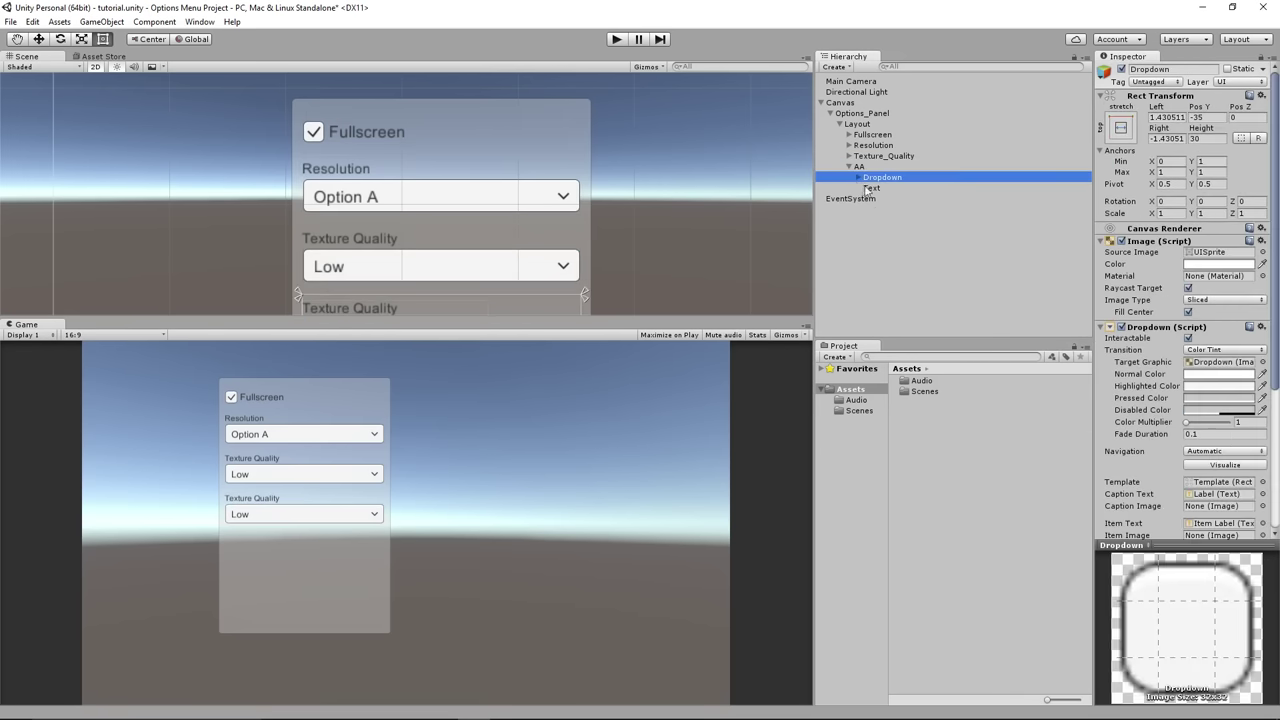
pyautogui.click(869, 188)
pyautogui.click(1203, 275)
pyautogui.write('Ant')
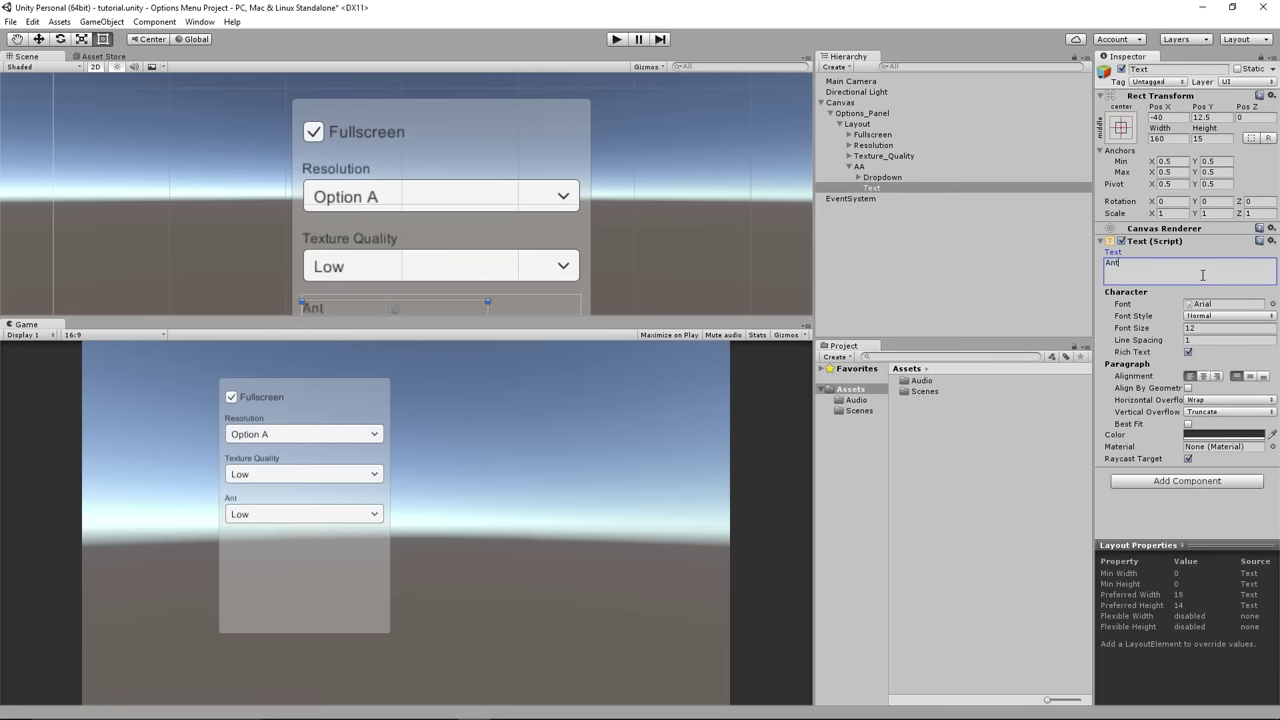
pyautogui.write('ialiasing')
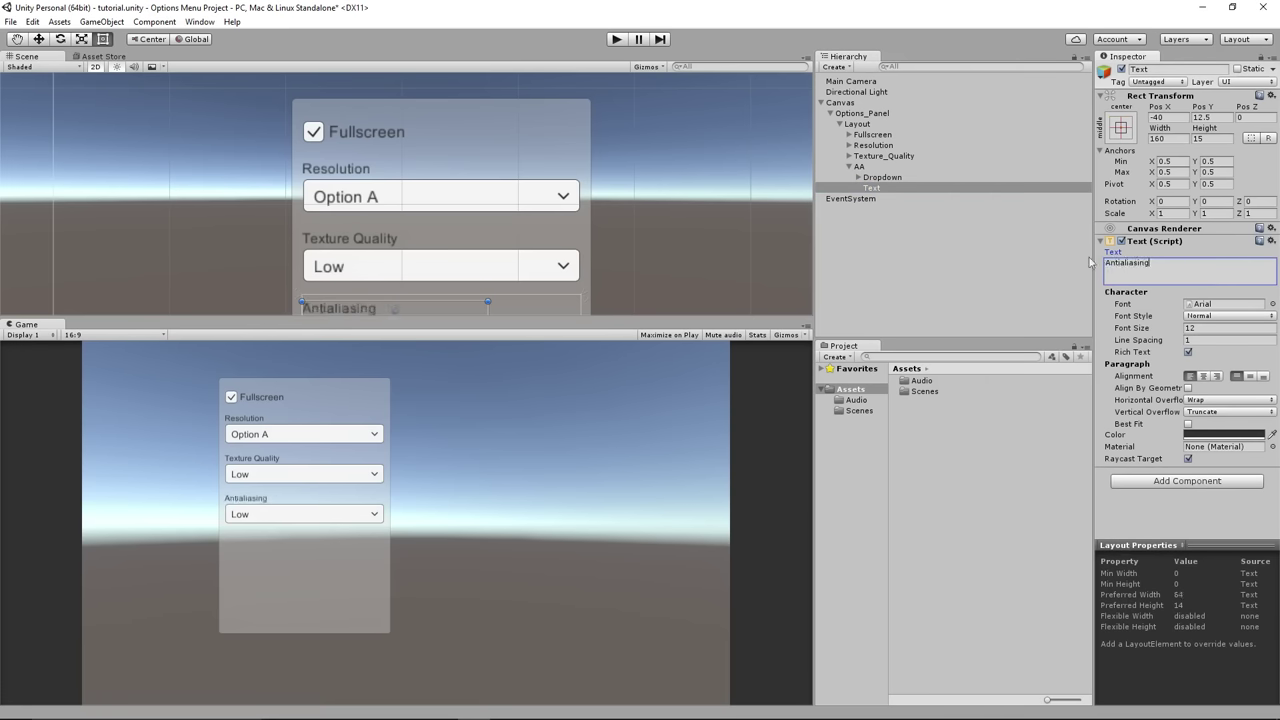
# - Rename the first option of the AA row's Dropdown to None
pyautogui.click(880, 178)
pyautogui.scroll(-4, 1180, 400)
pyautogui.click(1141, 372)
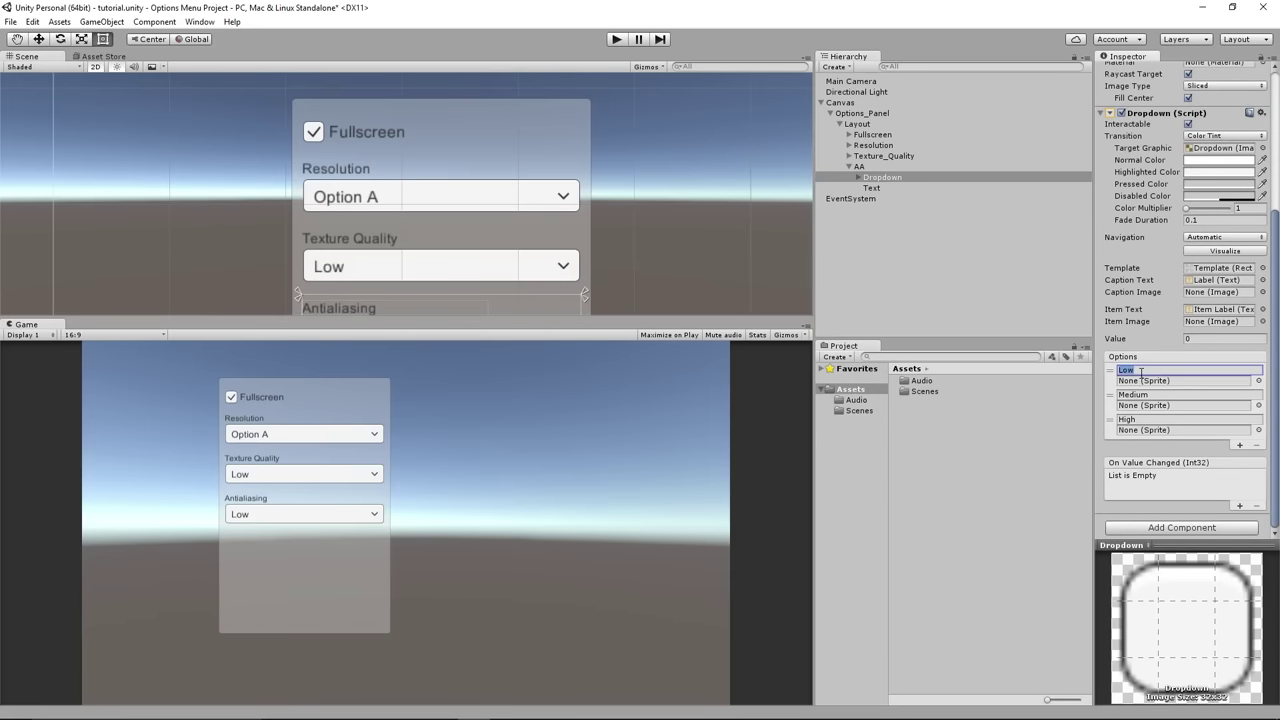
pyautogui.press('BackSpace')
pyautogui.write('None')
# - Duplicate the AA row and rename the copy VSync
pyautogui.click(860, 166)
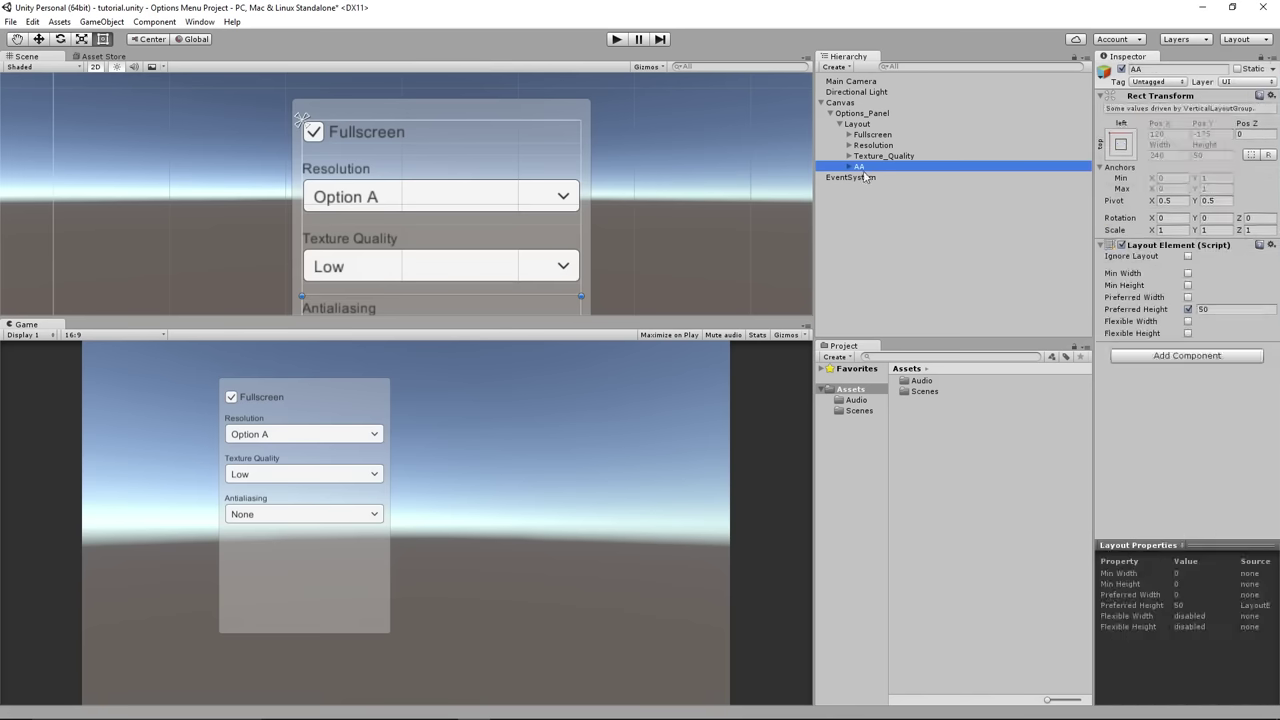
pyautogui.hotkey('ctrl', 'd')
pyautogui.press('F2')
pyautogui.write('VSync')
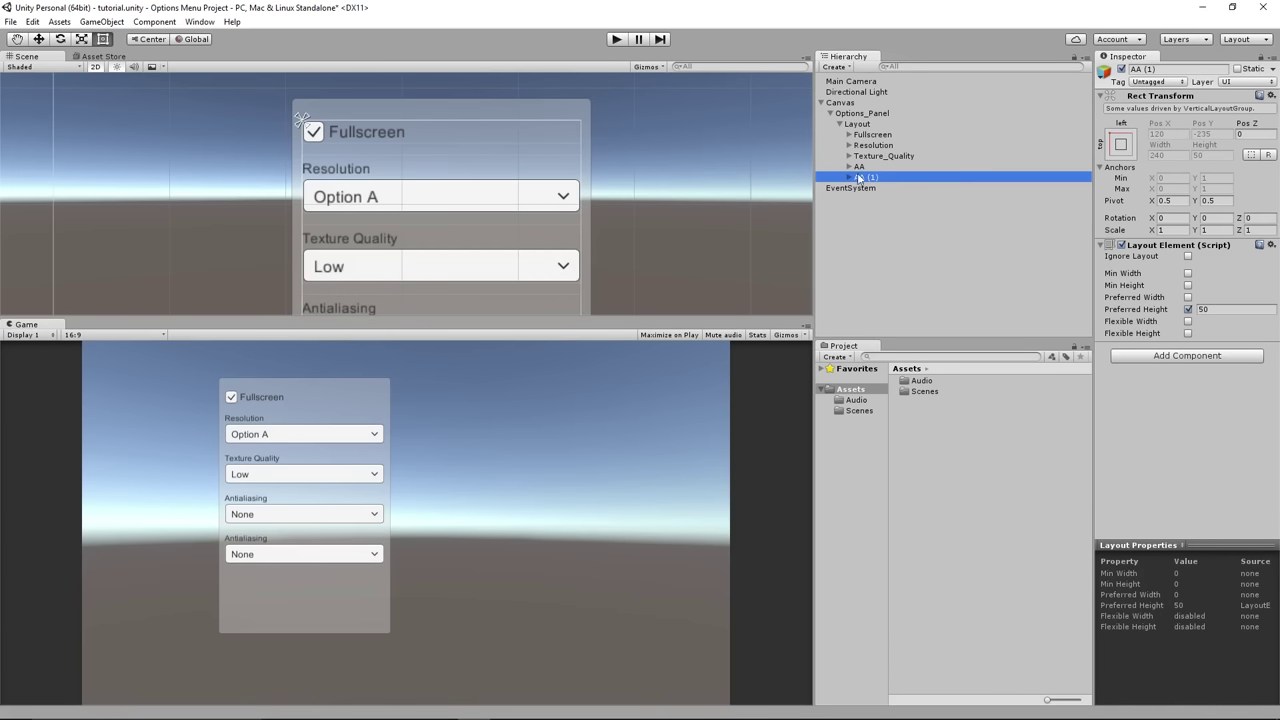
pyautogui.press('Return')
# - Change the VSync row's label text to vSync and clear the name of its Dropdown's first option
pyautogui.click(850, 177)
pyautogui.click(900, 188)
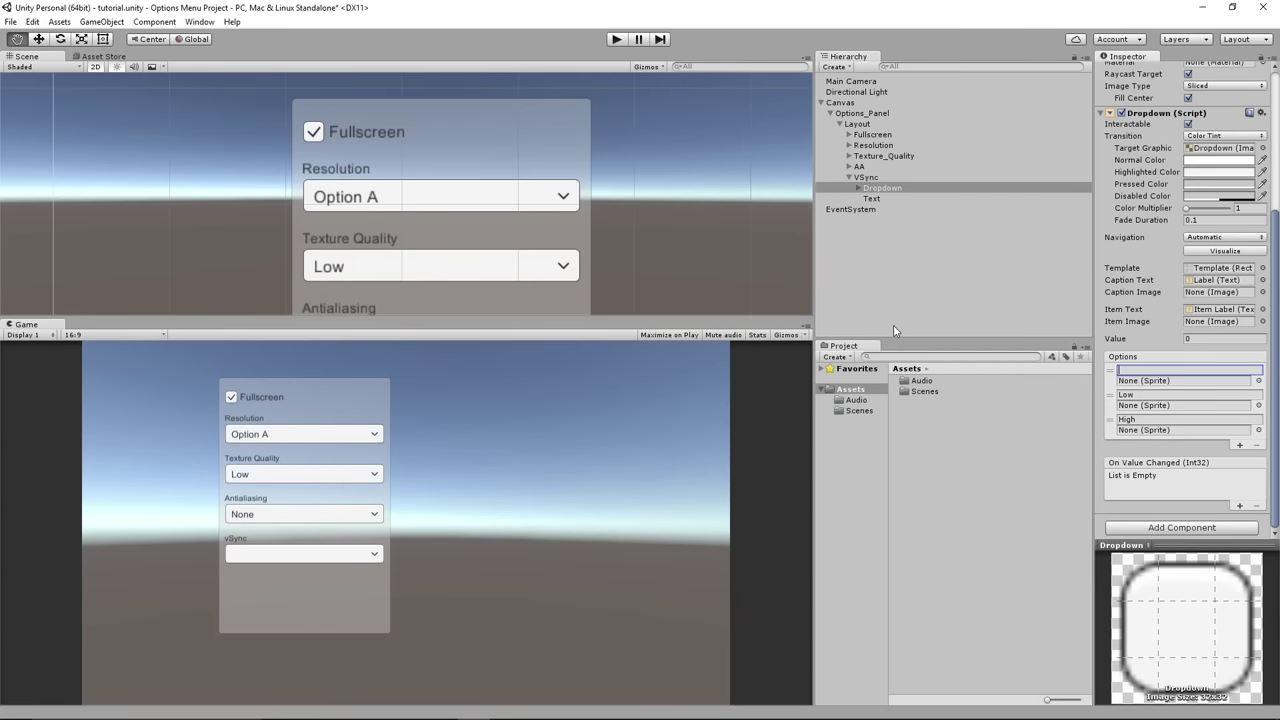
# - Open the project's Quality settings to check the available V Sync options
pyautogui.click(32, 21)
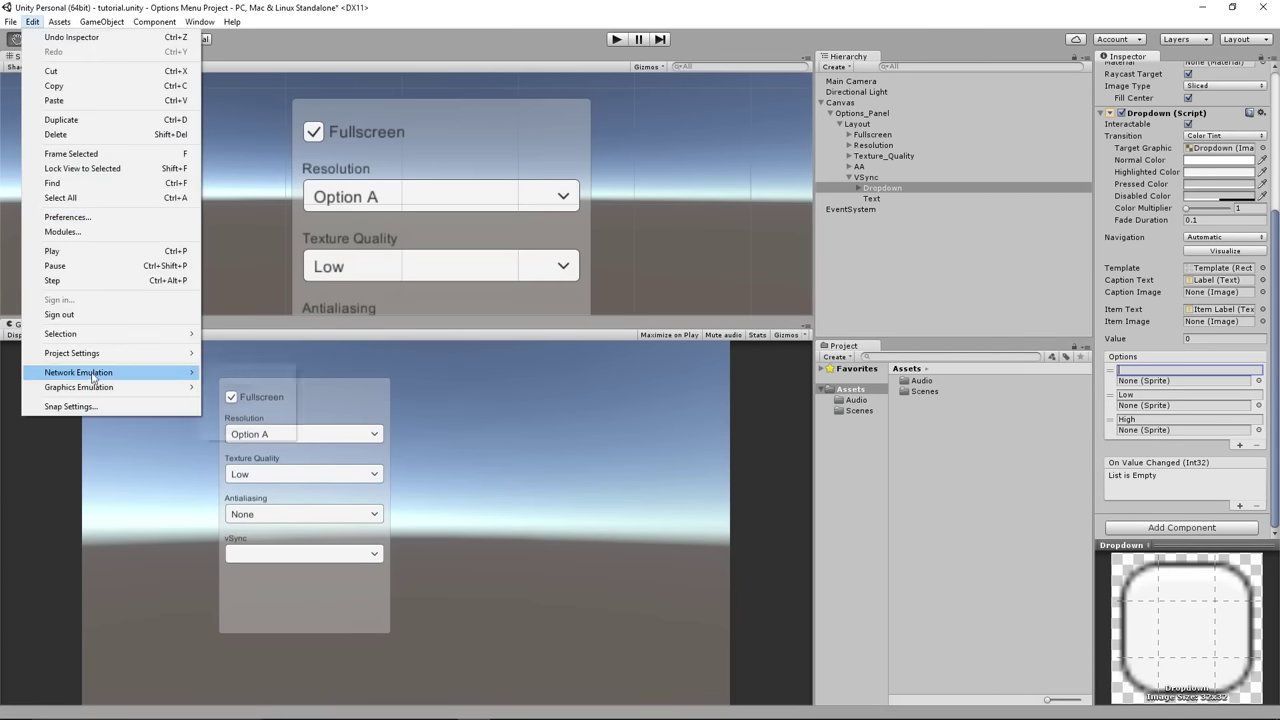
pyautogui.moveTo(95, 354)
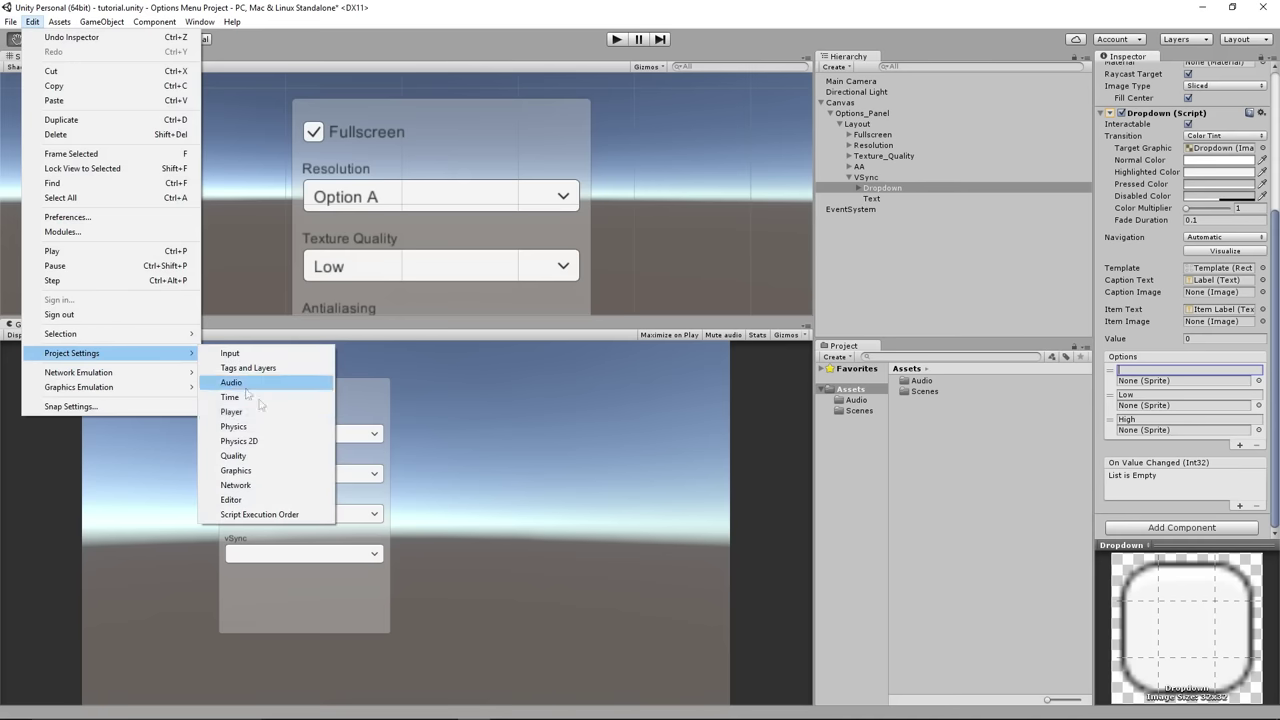
pyautogui.click(240, 456)
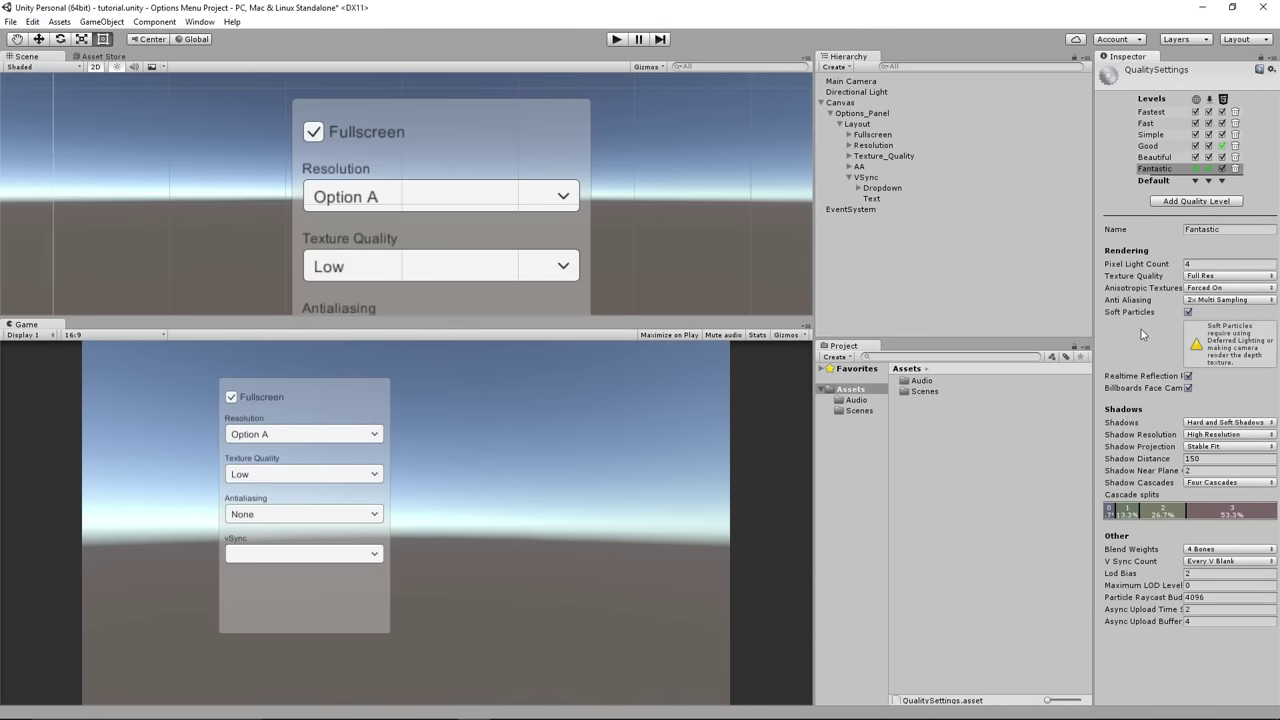
# - Check the V Sync Count choices in the Quality settings and rename the VSync Dropdown's first option to Don't Sync
pyautogui.click(1200, 562)
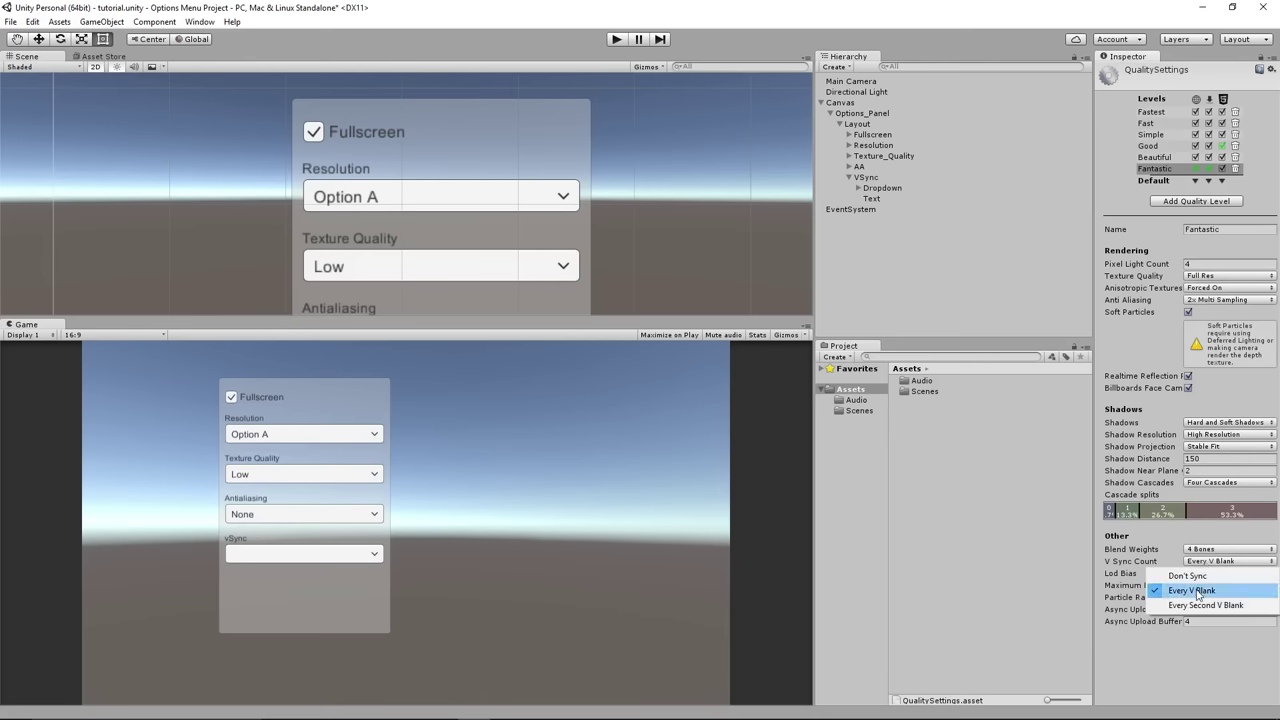
pyautogui.click(945, 380)
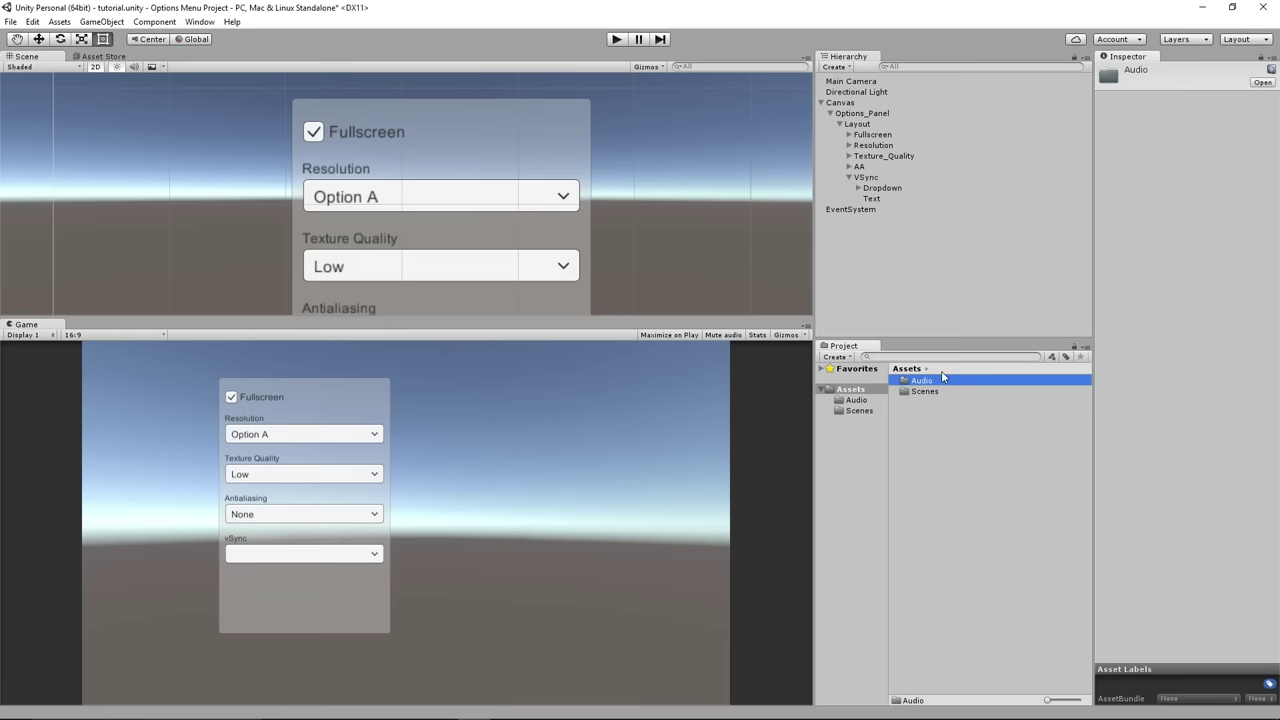
pyautogui.click(882, 179)
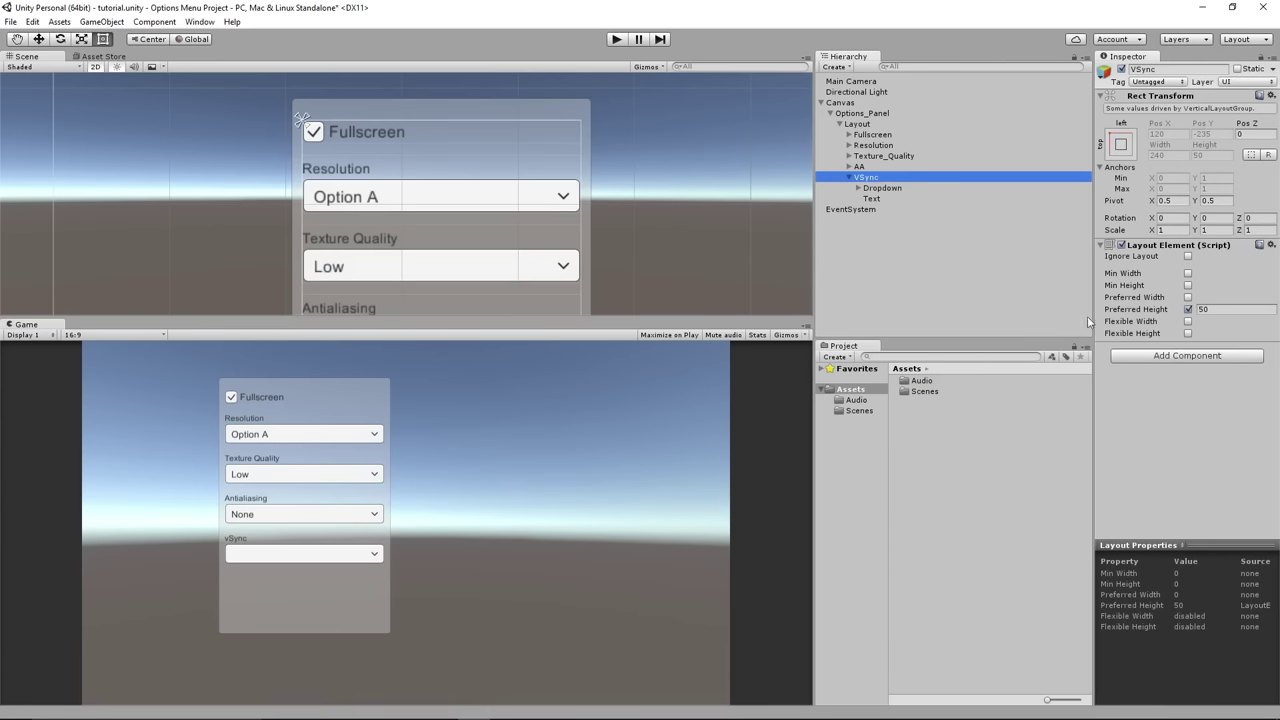
pyautogui.click(878, 190)
pyautogui.scroll(-5, 1110, 350)
pyautogui.click(1147, 370)
pyautogui.write("Don't Sync")
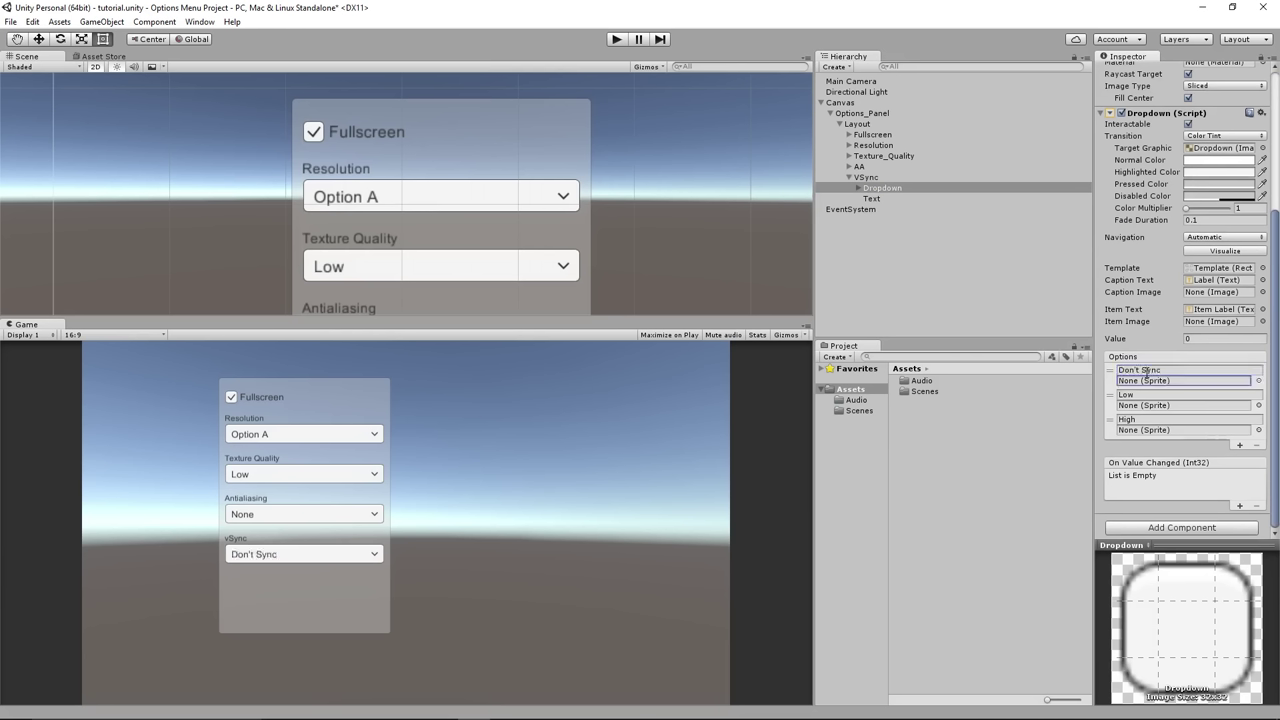
# - Rename the VSync Dropdown's second and third options to Every V Blank and Every Second V Blank
pyautogui.press('Tab')
pyautogui.write('Ever')
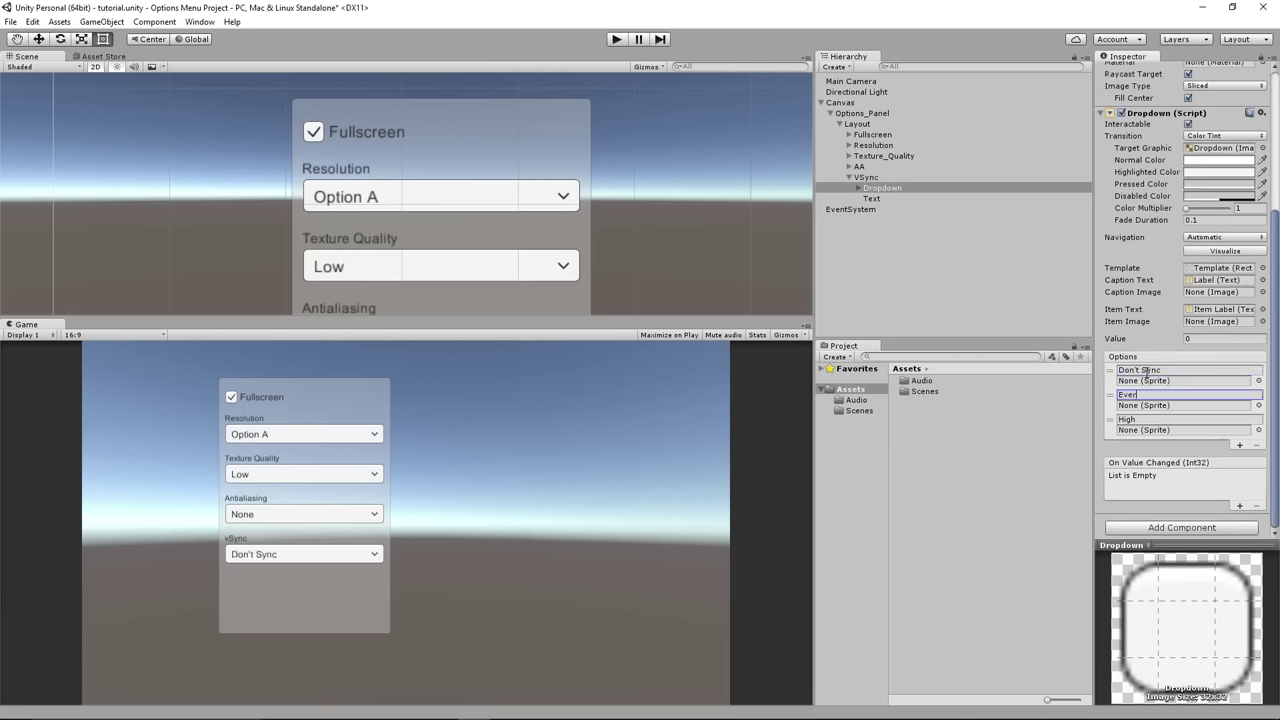
pyautogui.write('y V Blank')
pyautogui.press('Tab')
pyautogui.press('Tab')
pyautogui.write('Every')
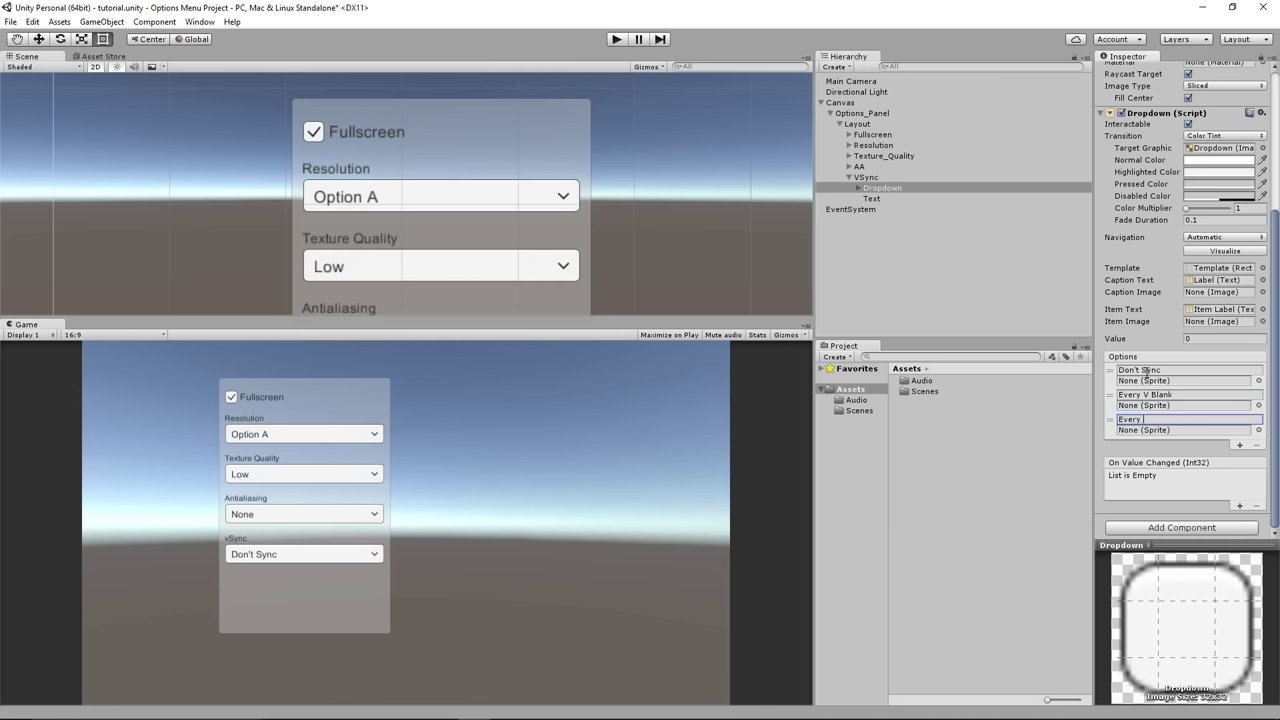
pyautogui.write(' Second V Blank')
pyautogui.click(1146, 370)
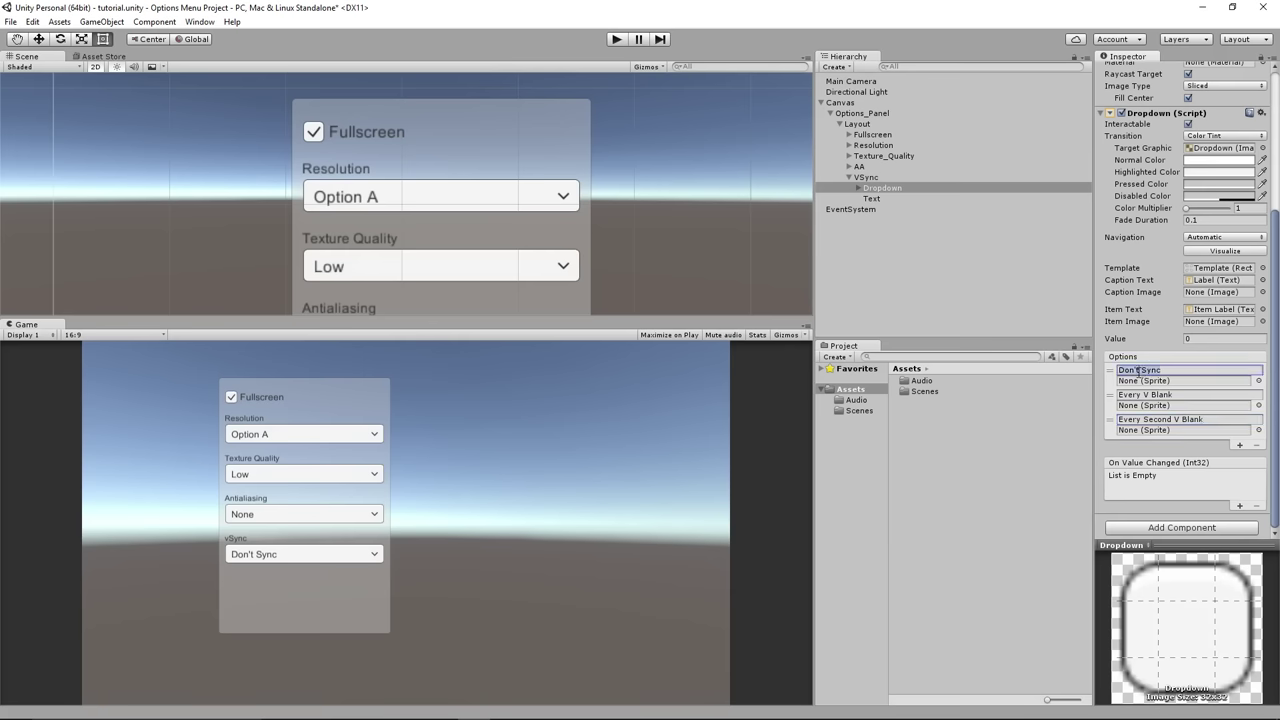
pyautogui.click(1140, 421)
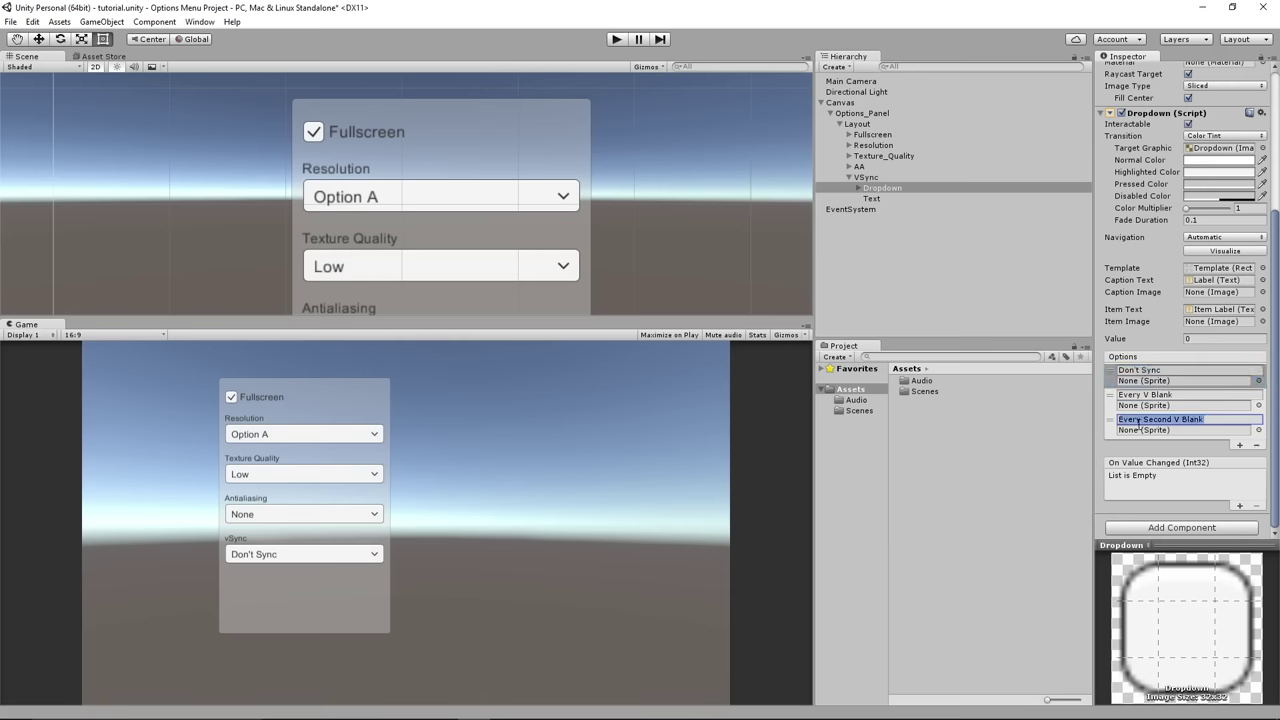
# - Duplicate the VSync row and rename the copy Audio
pyautogui.click(866, 177)
pyautogui.click(848, 177)
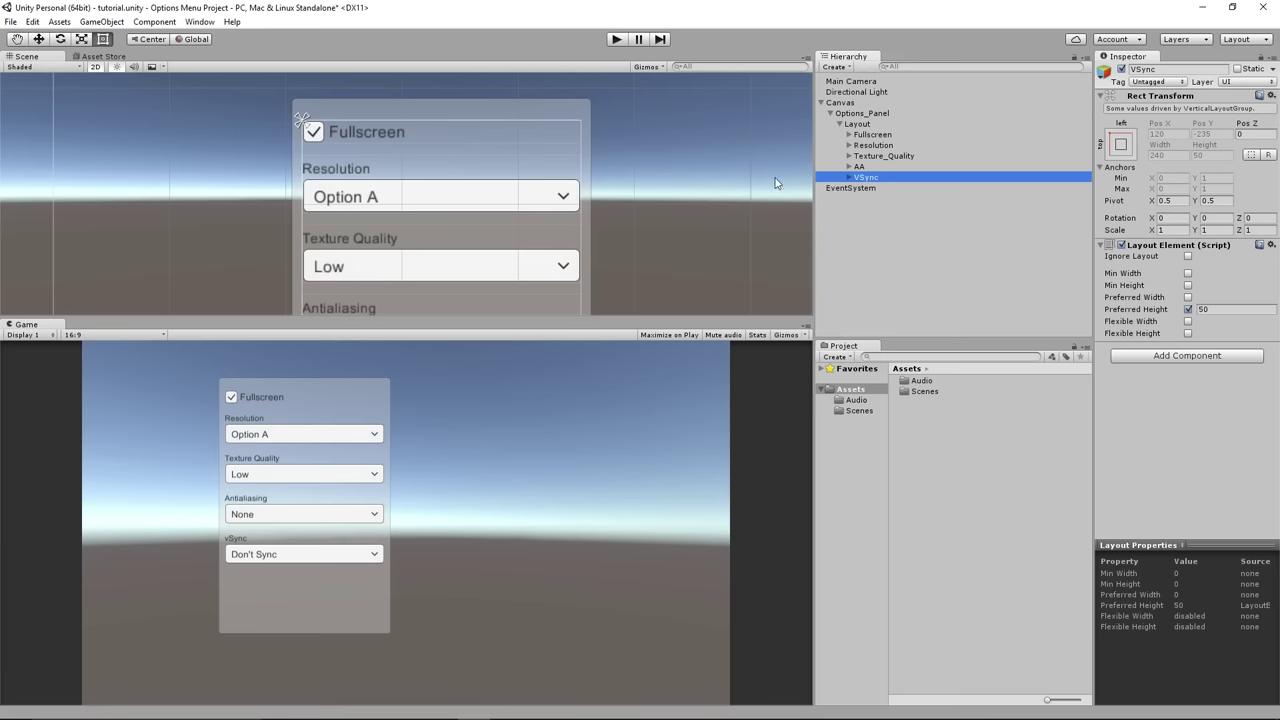
pyautogui.hotkey('ctrl', 'd')
pyautogui.click(869, 187)
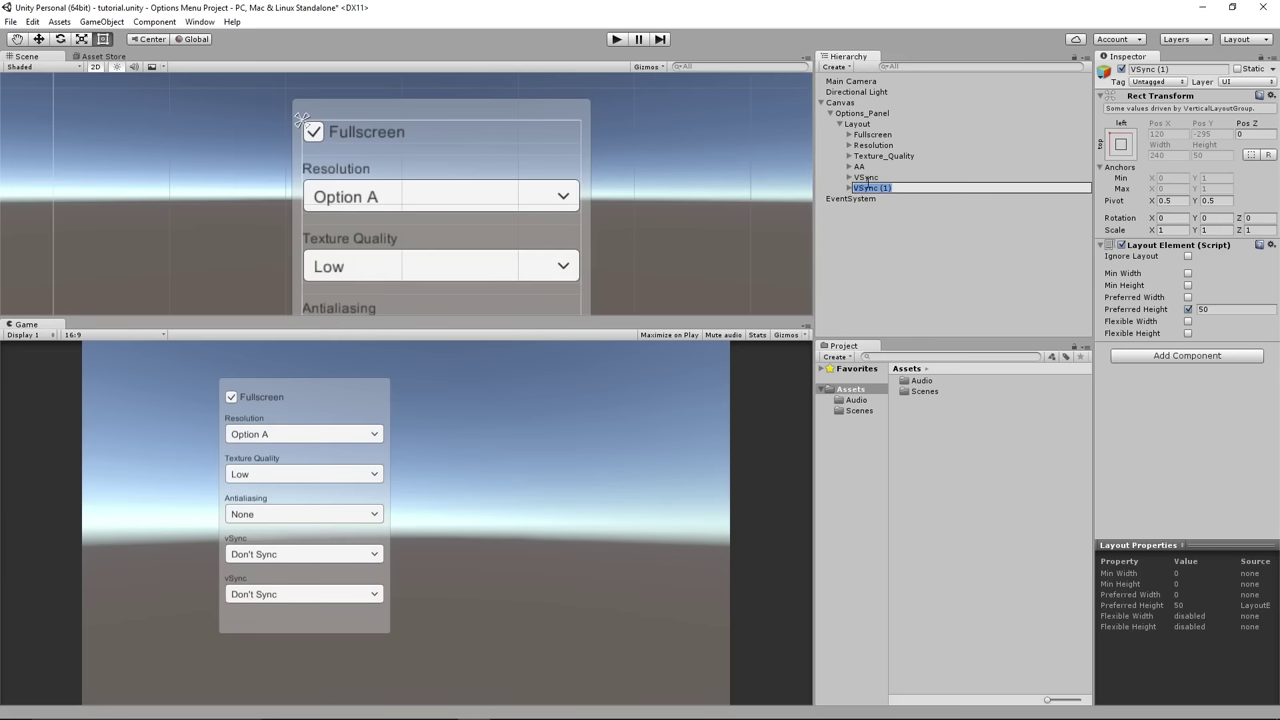
pyautogui.write('Audio')
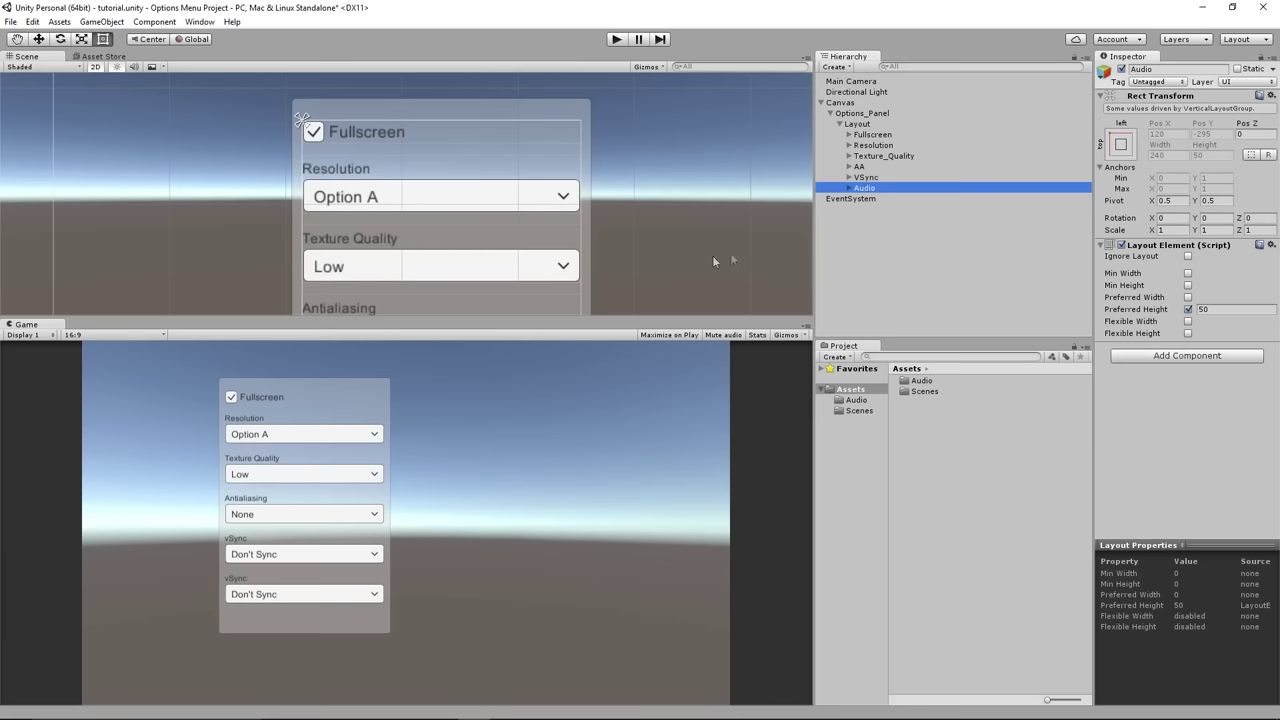
# - Replace the Audio row's Dropdown with a UI Slider
pyautogui.click(850, 188)
pyautogui.click(879, 199)
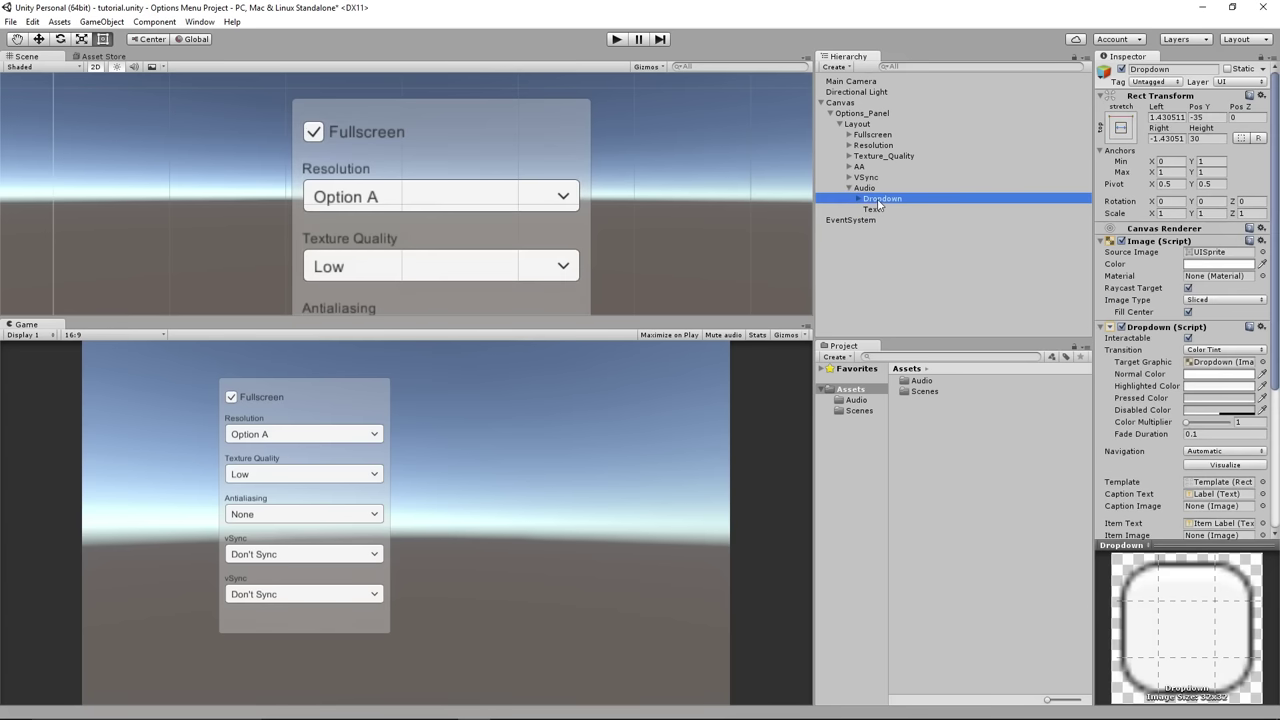
pyautogui.press('Delete')
pyautogui.rightClick(873, 190)
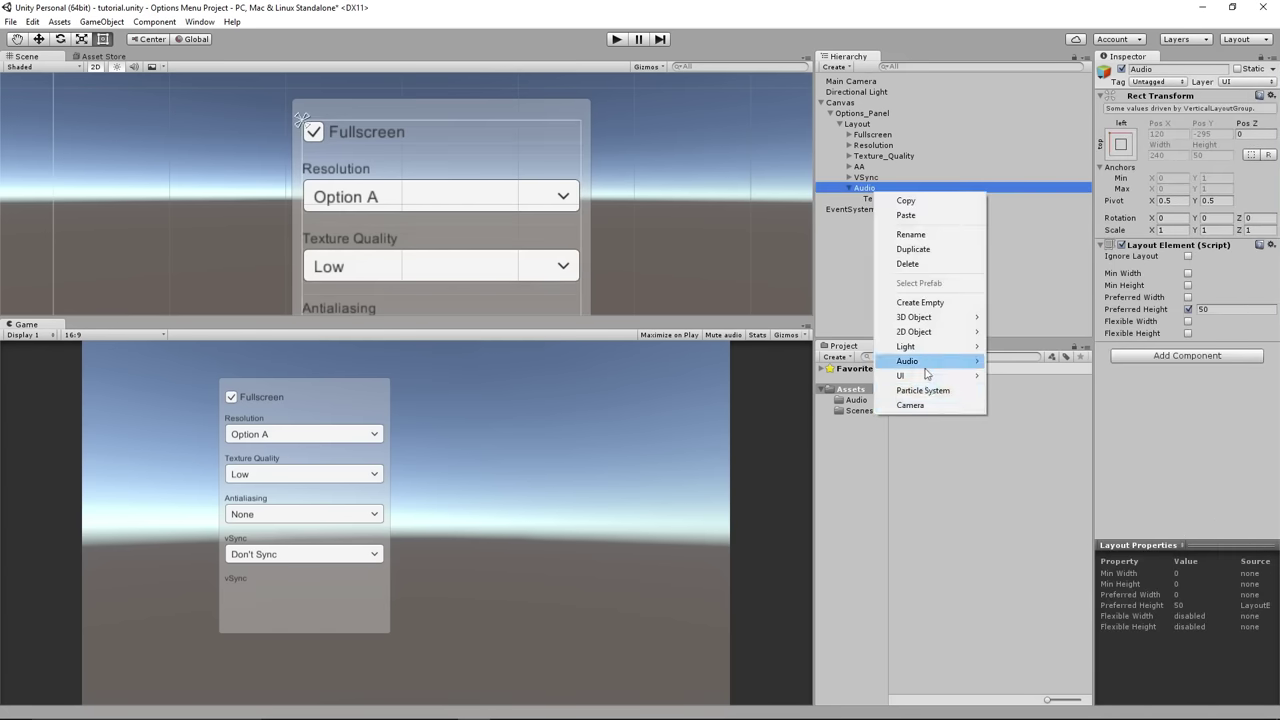
pyautogui.moveTo(922, 375)
pyautogui.click(1012, 446)
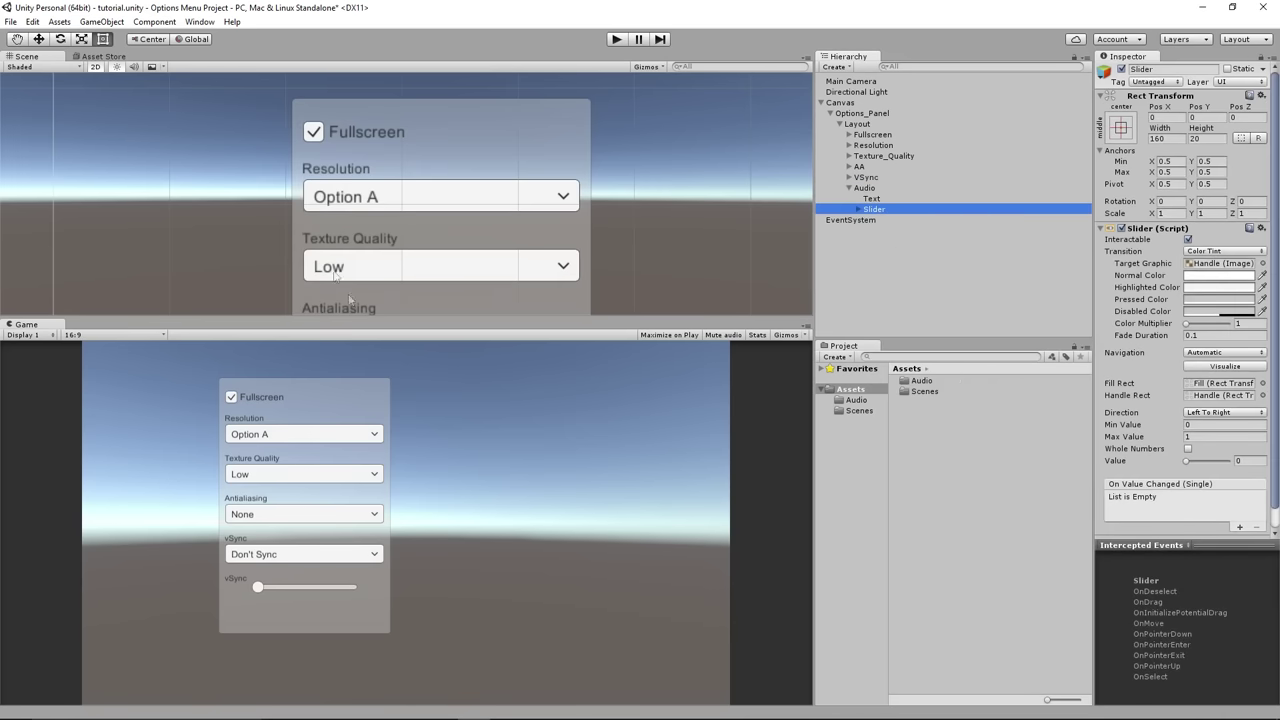
# - Widen the Slider at both ends so it spans the full width of the Audio row
pyautogui.rightClick(408, 277)
pyautogui.press('f')
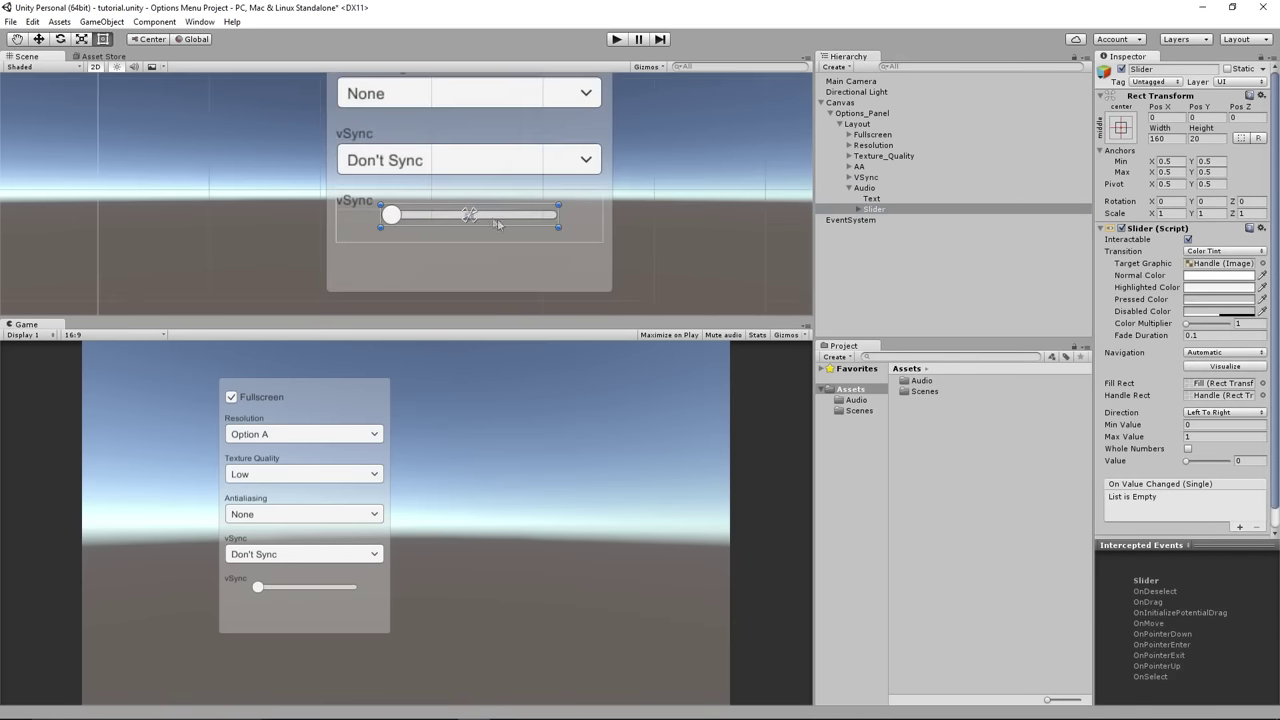
pyautogui.moveTo(549, 216); pyautogui.dragTo(603, 216)
pyautogui.moveTo(388, 219); pyautogui.dragTo(347, 215)
# - Anchor the Slider to the top-stretch preset and lower it beneath the row's label to Pos Y -40
pyautogui.click(1120, 127)
pyautogui.click(1263, 232)
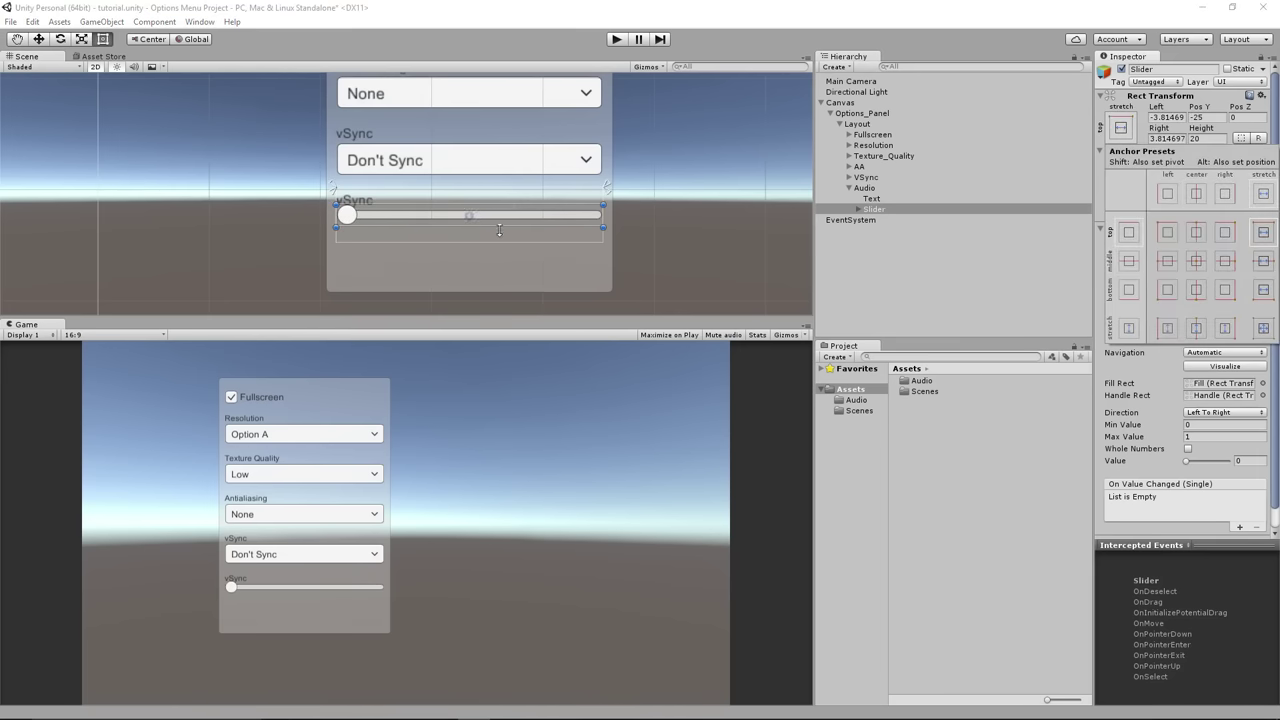
pyautogui.click(535, 218)
pyautogui.moveTo(531, 216); pyautogui.dragTo(531, 239)
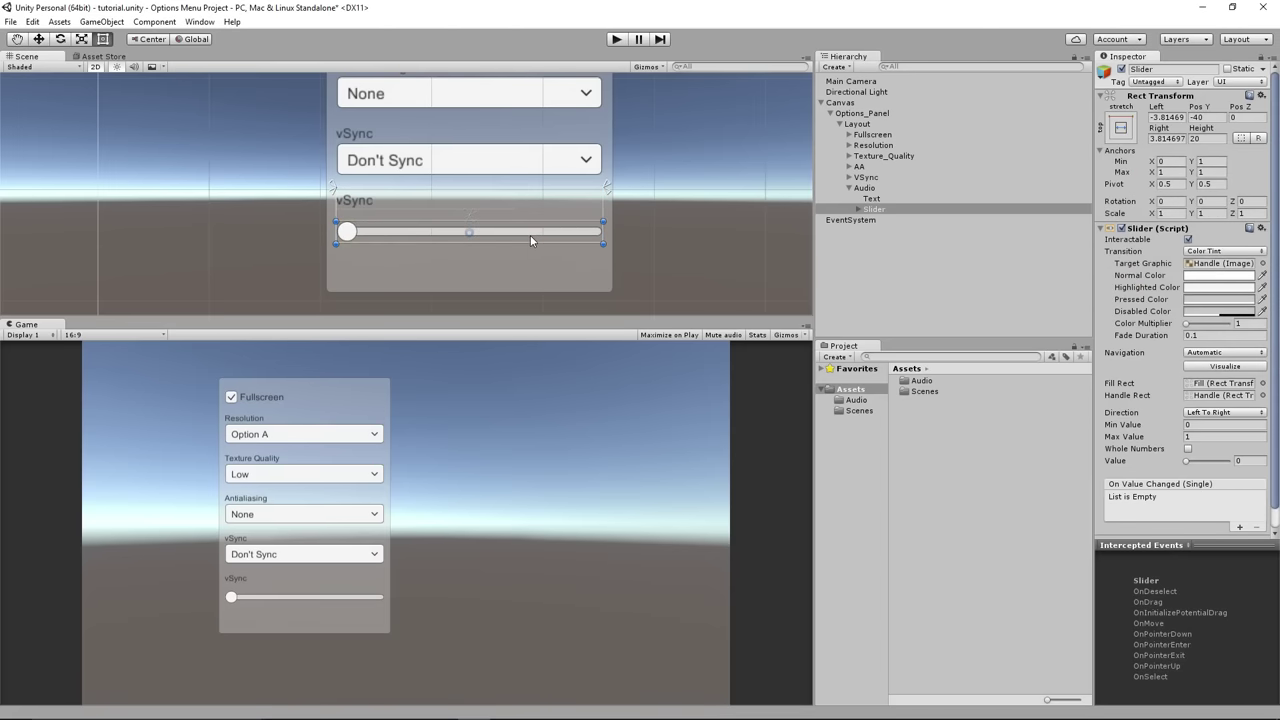
# - Set the Audio row's Preferred Height to 40 and move its Slider up to Pos Y -30
pyautogui.click(870, 189)
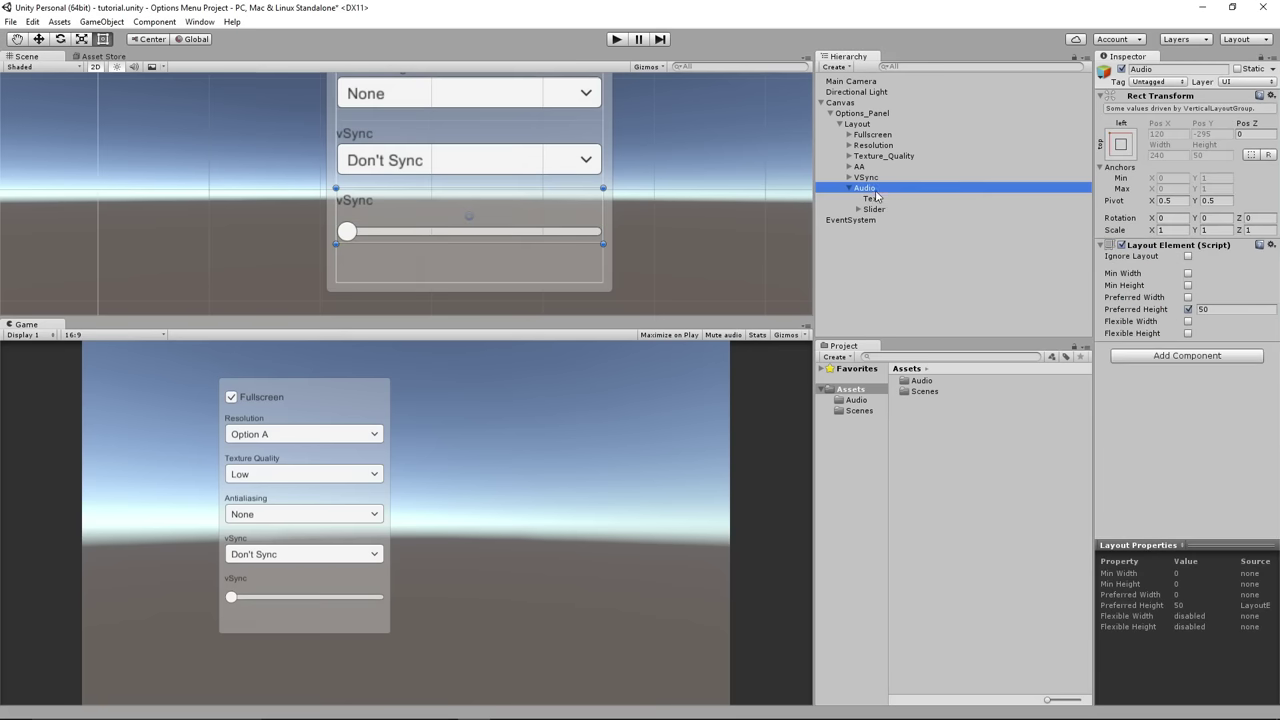
pyautogui.click(1221, 310)
pyautogui.write('40')
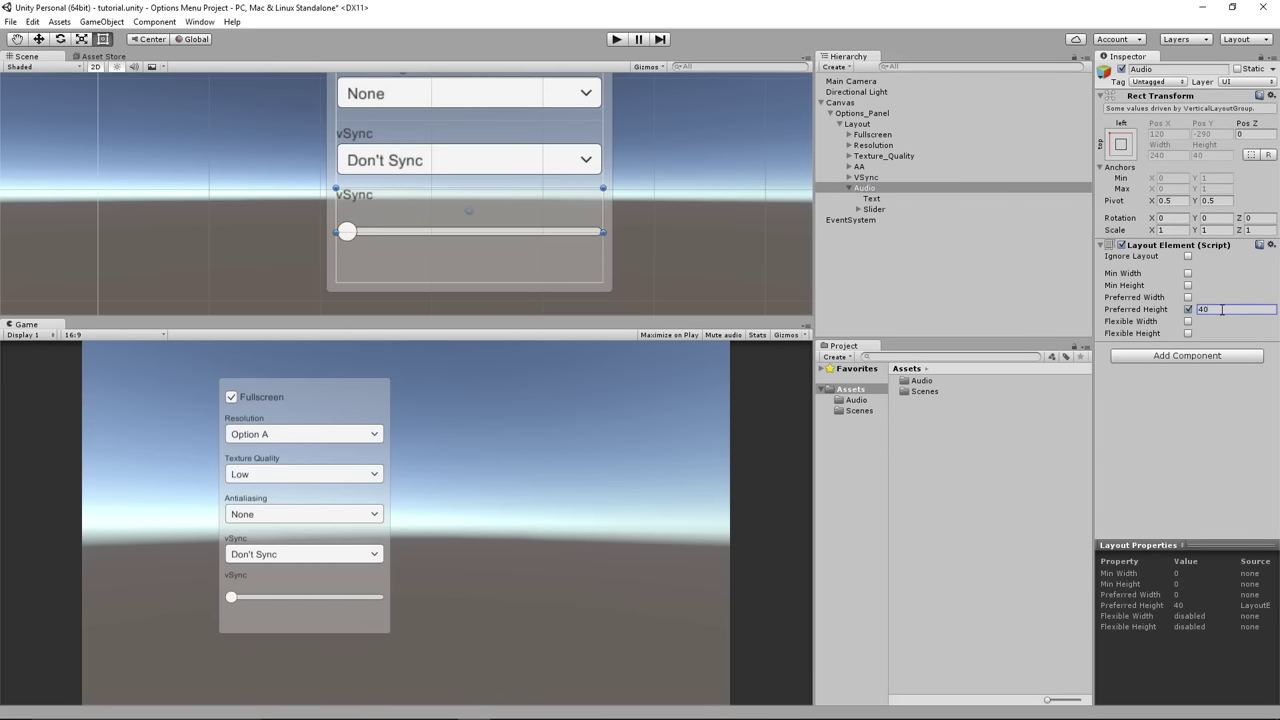
pyautogui.click(874, 209)
pyautogui.click(529, 224)
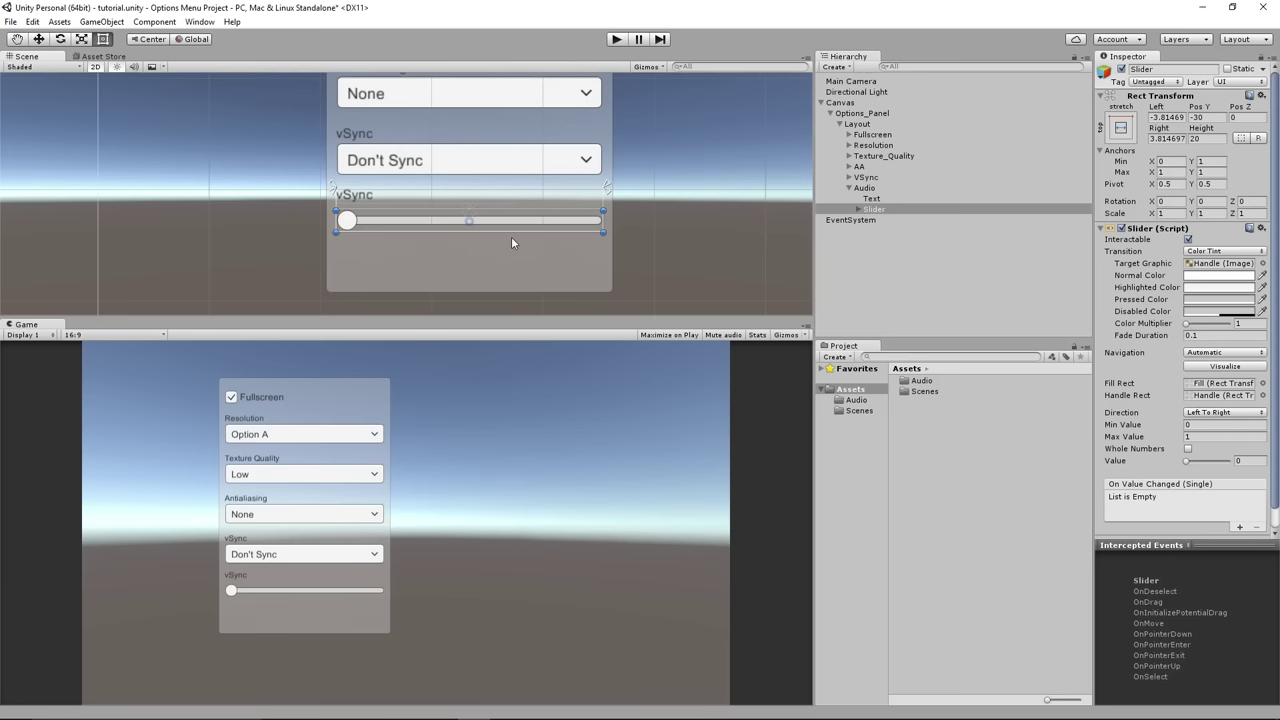
# - Change the Audio row's label text to Music
pyautogui.click(868, 199)
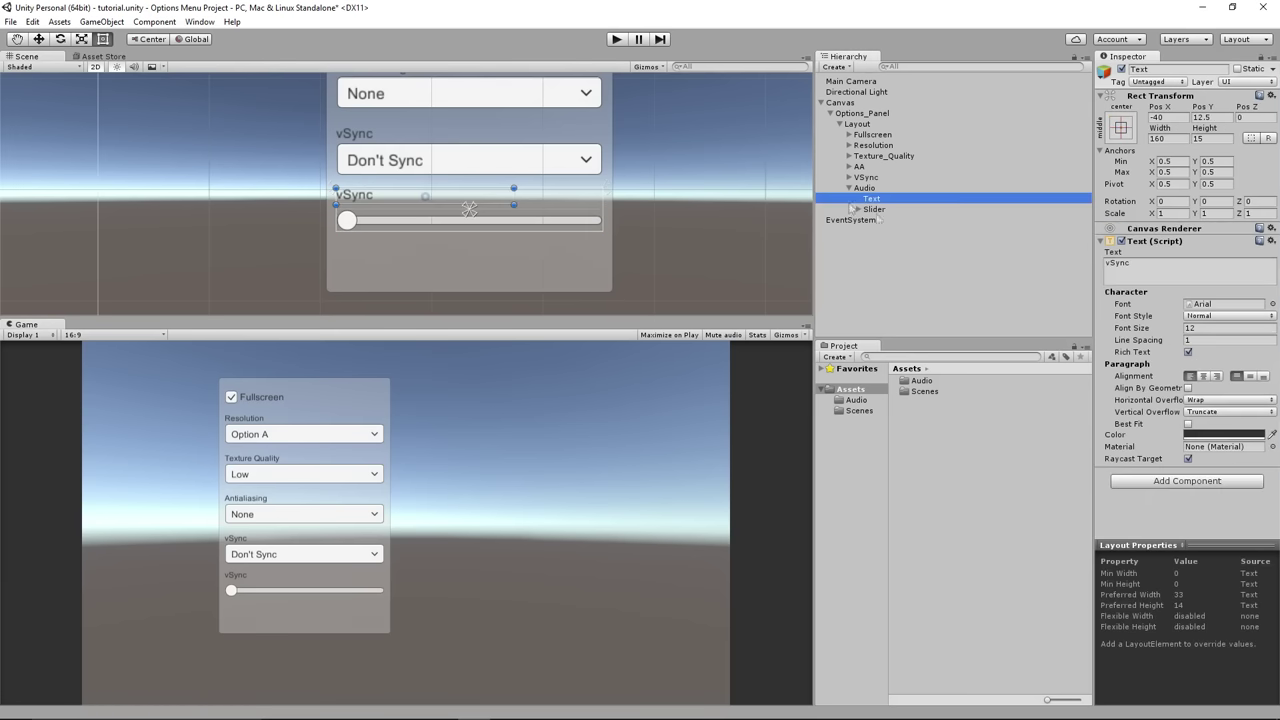
pyautogui.click(1160, 275)
pyautogui.press('Right')
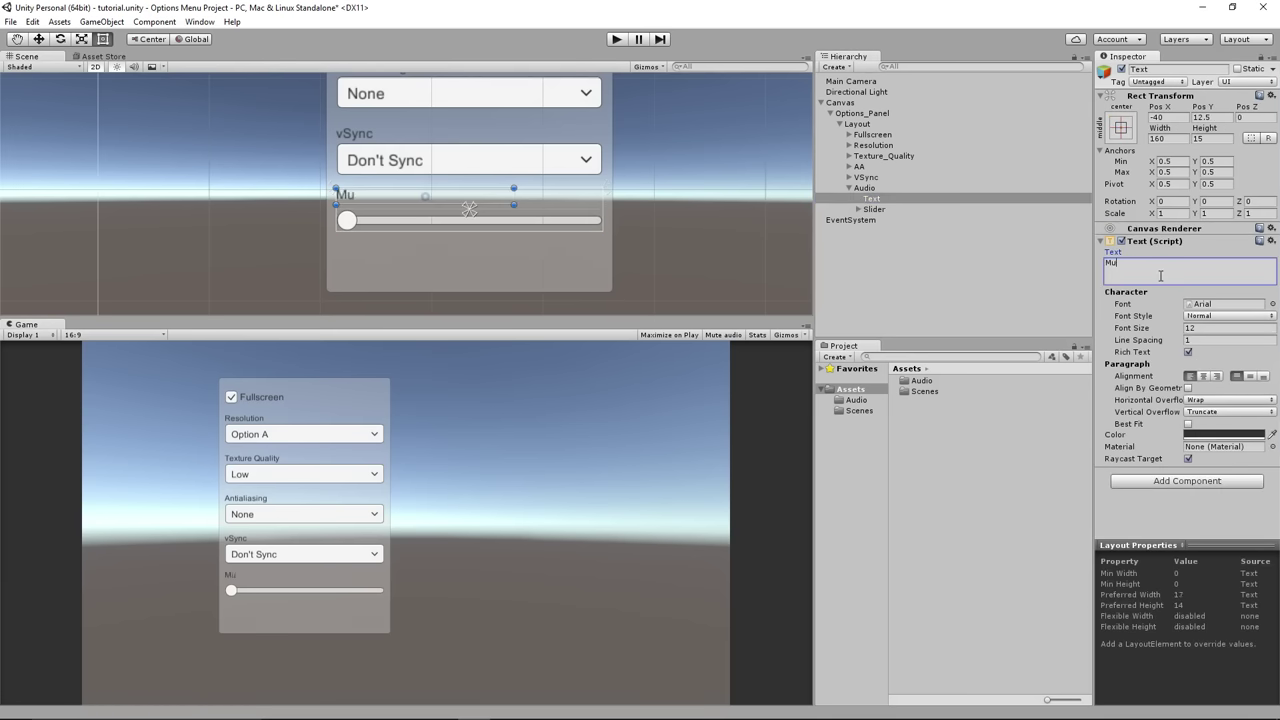
pyautogui.press('BackSpace')
pyautogui.press('BackSpace')
pyautogui.press('BackSpace')
pyautogui.press('BackSpace')
pyautogui.press('BackSpace')
pyautogui.write('Music')
pyautogui.click(959, 471)
# - Run the scene, try out the menu's dropdowns and the Music slider, and stop playback
pyautogui.click(618, 39)
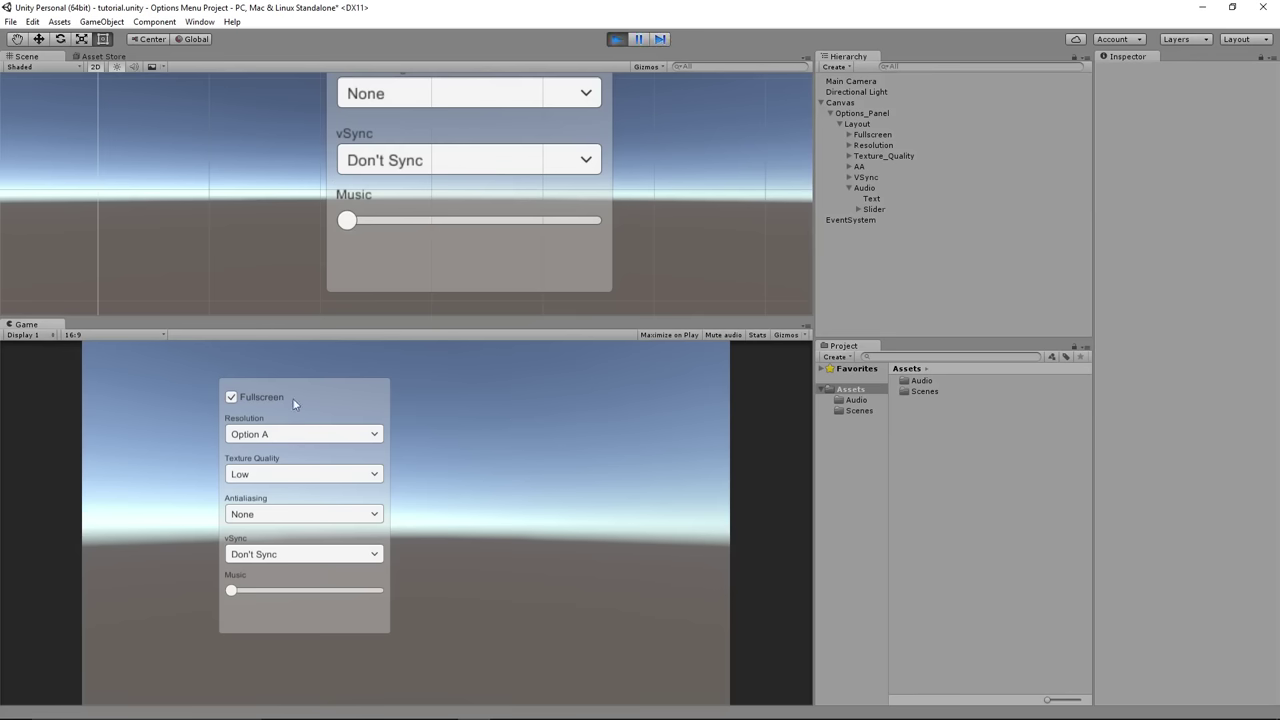
pyautogui.click(300, 434)
pyautogui.click(401, 449)
pyautogui.click(295, 478)
pyautogui.click(262, 522)
pyautogui.click(263, 516)
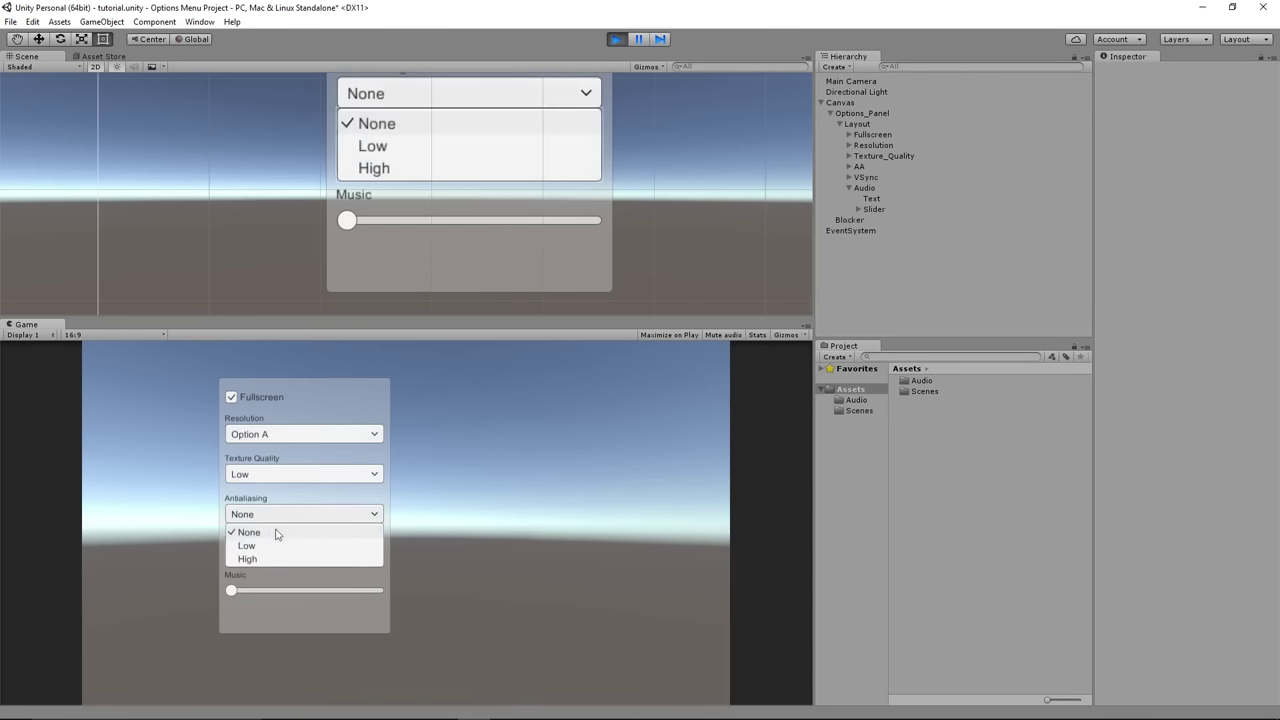
pyautogui.click(309, 589)
pyautogui.click(296, 556)
pyautogui.click(300, 570)
pyautogui.click(274, 590)
pyautogui.moveTo(301, 583)
pyautogui.mouseDown()
pyautogui.moveTo(228, 588)
pyautogui.moveTo(307, 590)
pyautogui.mouseUp()
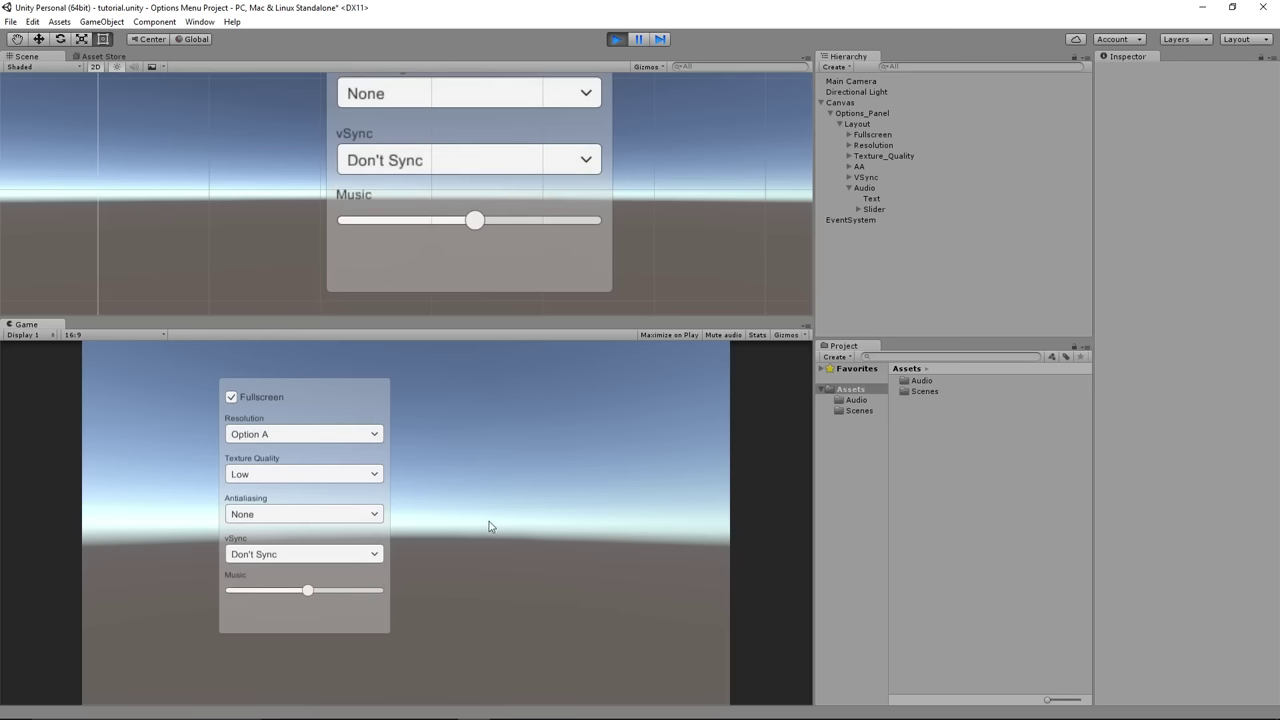
pyautogui.click(617, 39)
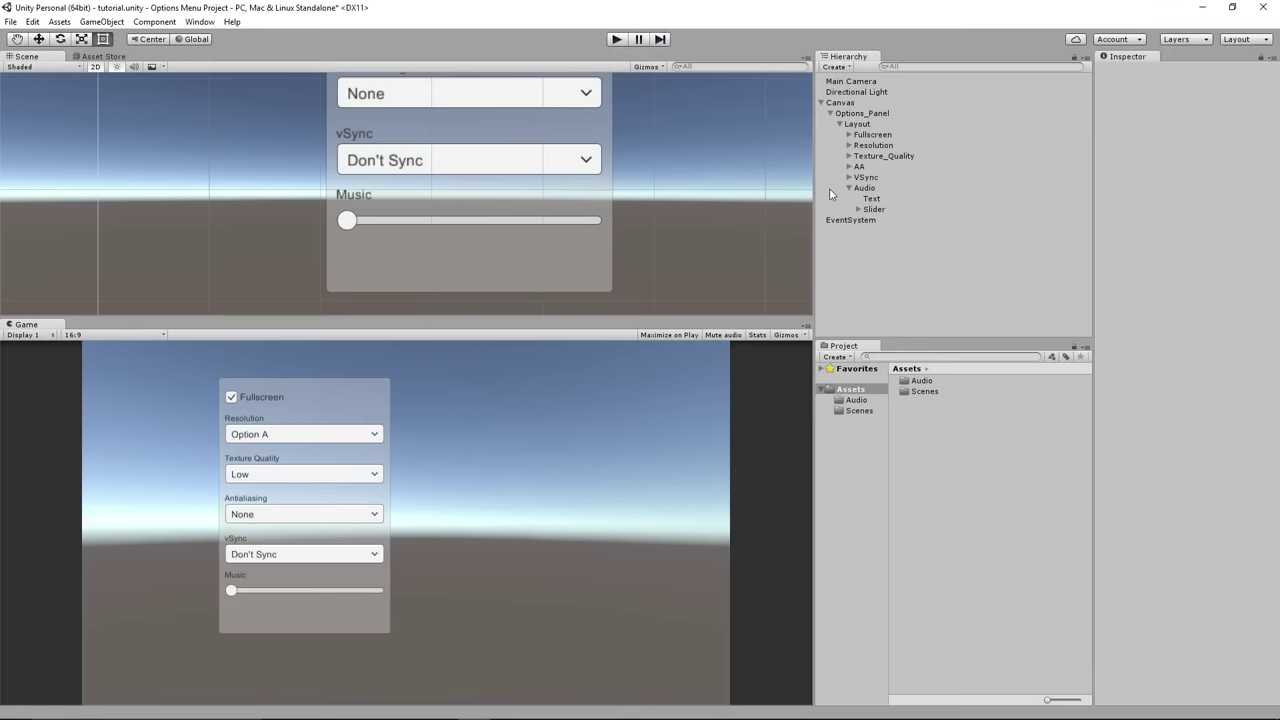
# - Collapse the Layout object in the scene hierarchy and add a UI Button as a child of Options_Panel
pyautogui.click(850, 189)
pyautogui.click(841, 124)
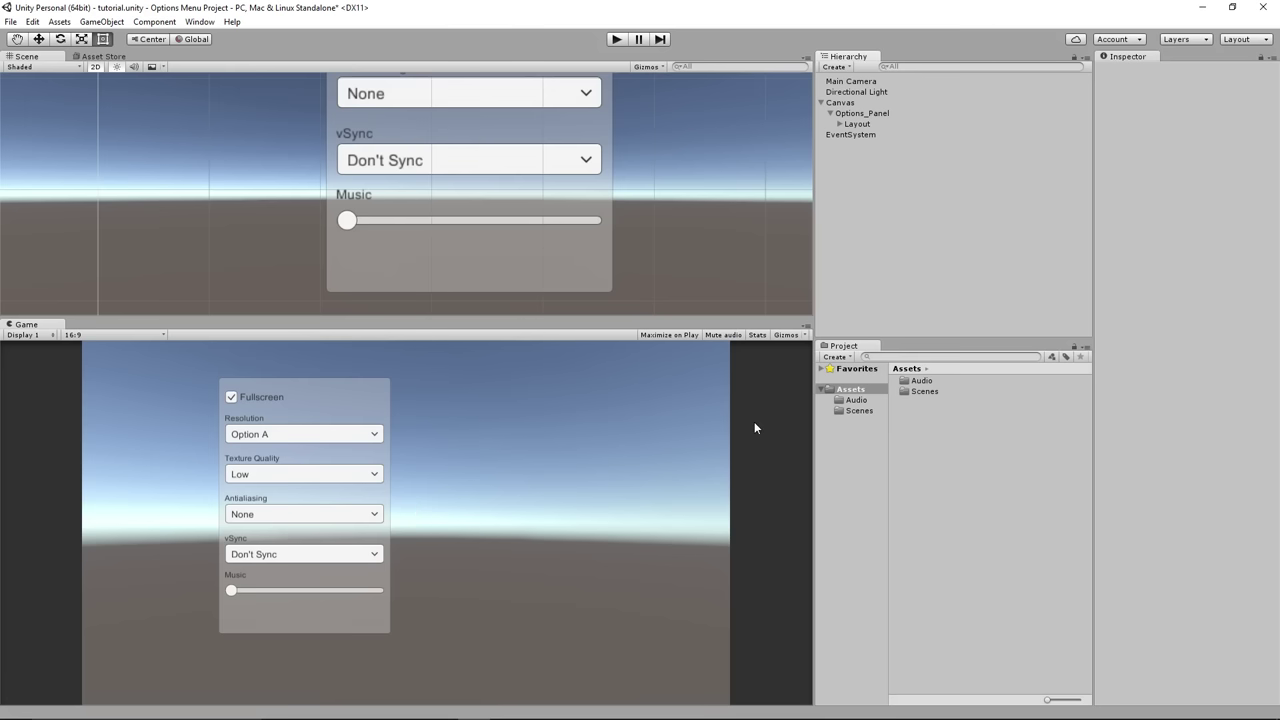
pyautogui.click(856, 124)
pyautogui.rightClick(846, 126)
pyautogui.click(837, 187)
pyautogui.rightClick(860, 113)
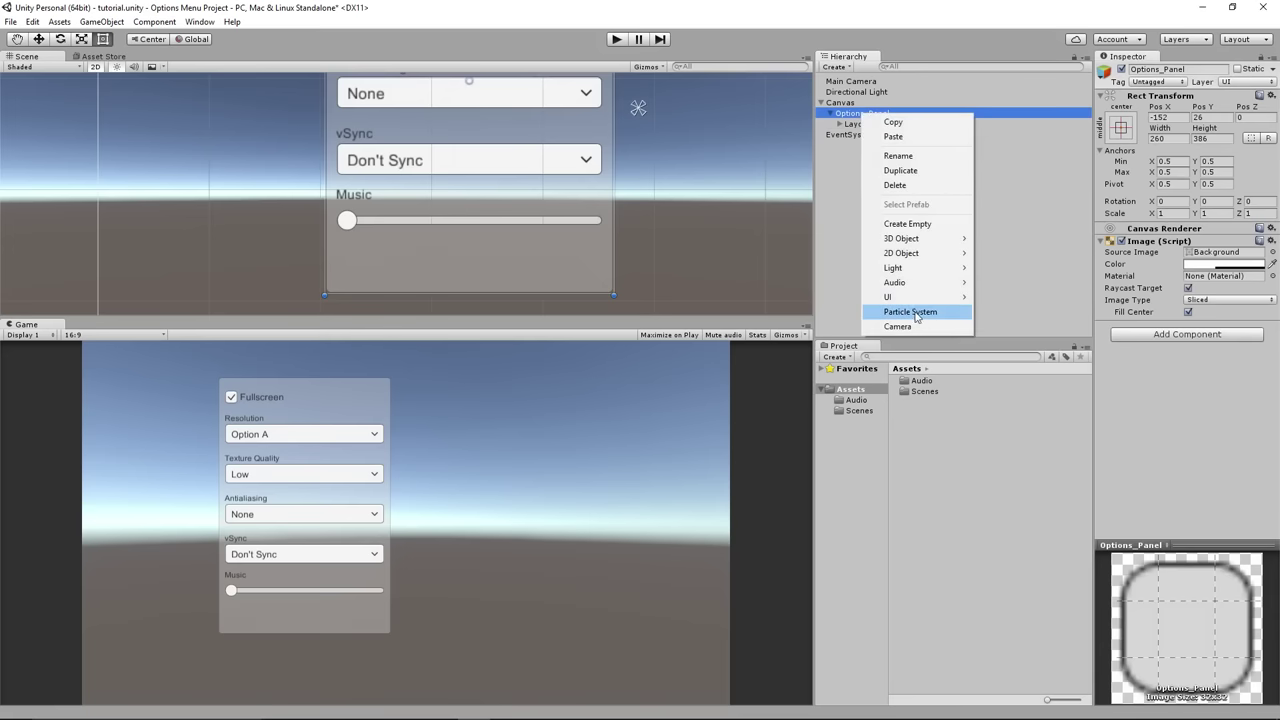
pyautogui.moveTo(905, 297)
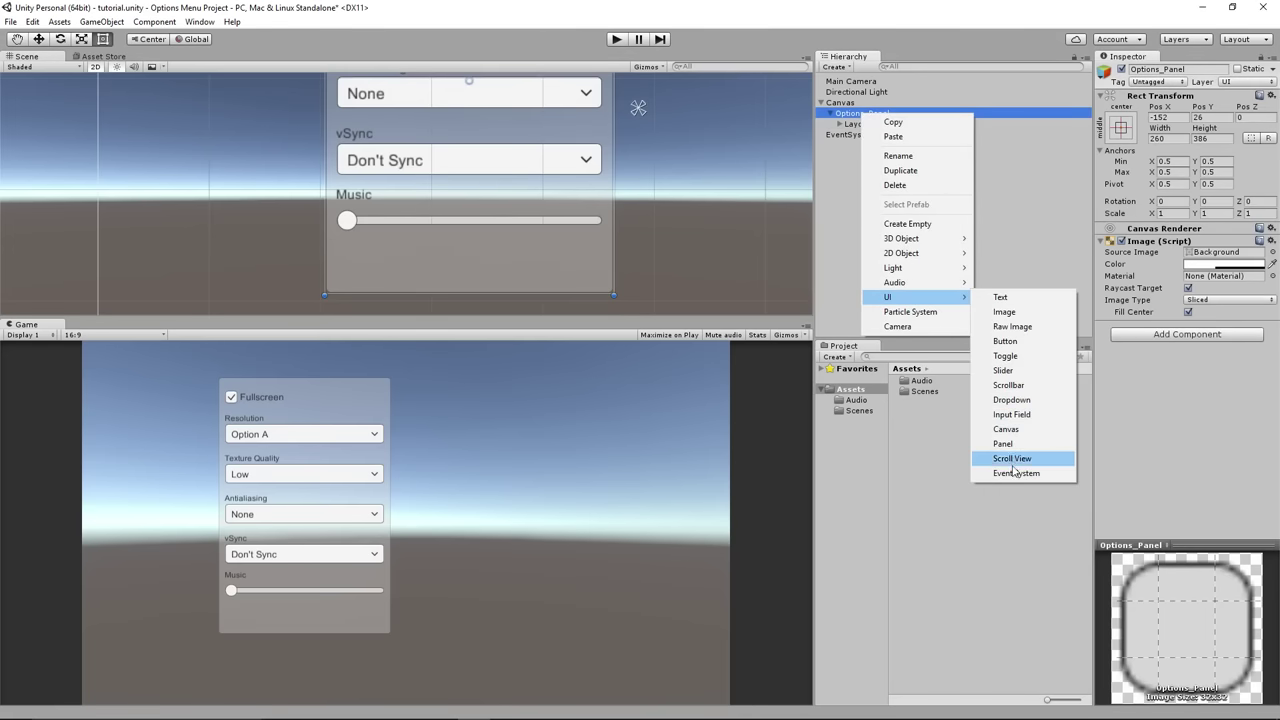
pyautogui.click(1000, 342)
# - Place the Button below the Music slider at Pos Y -168, widen it to 240, and anchor it to bottom stretch
pyautogui.scroll(-3, 470, 190)
pyautogui.moveTo(481, 135); pyautogui.dragTo(522, 240)
pyautogui.moveTo(391, 236); pyautogui.dragTo(363, 236)
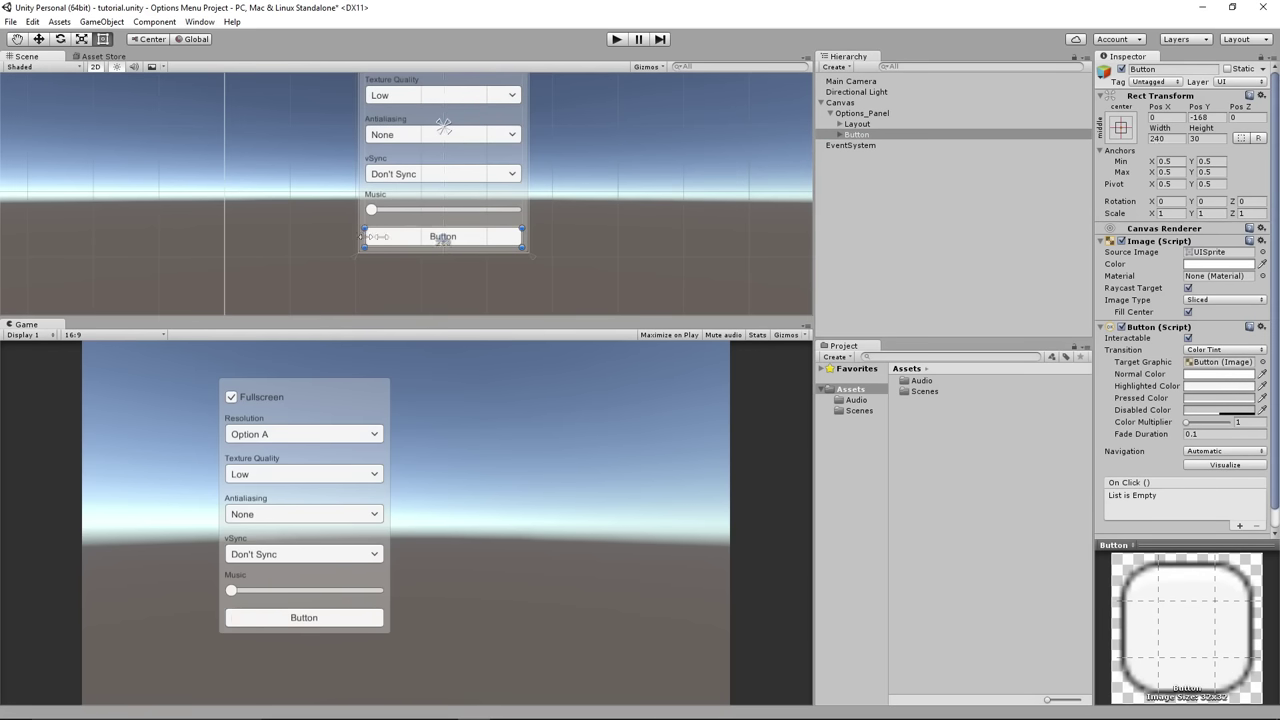
pyautogui.click(1120, 129)
pyautogui.click(1264, 289)
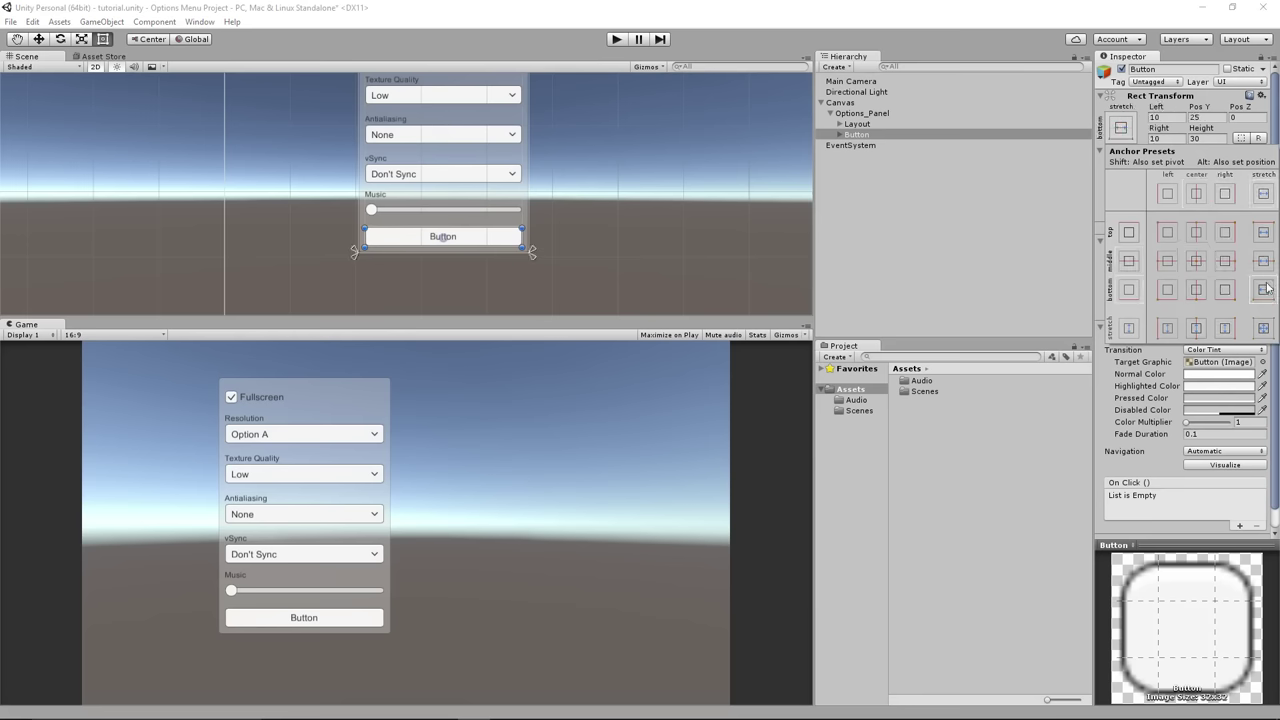
# - Set the Button's image color to a bright light green
pyautogui.click(885, 241)
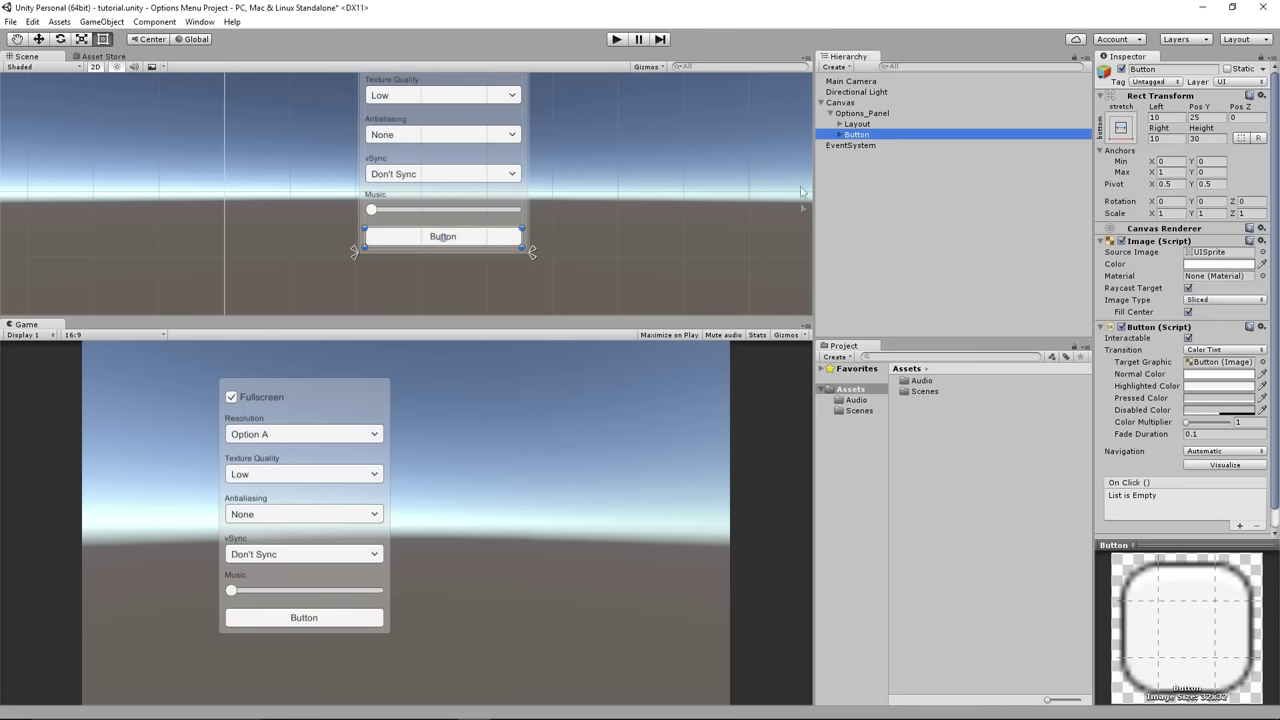
pyautogui.click(1220, 266)
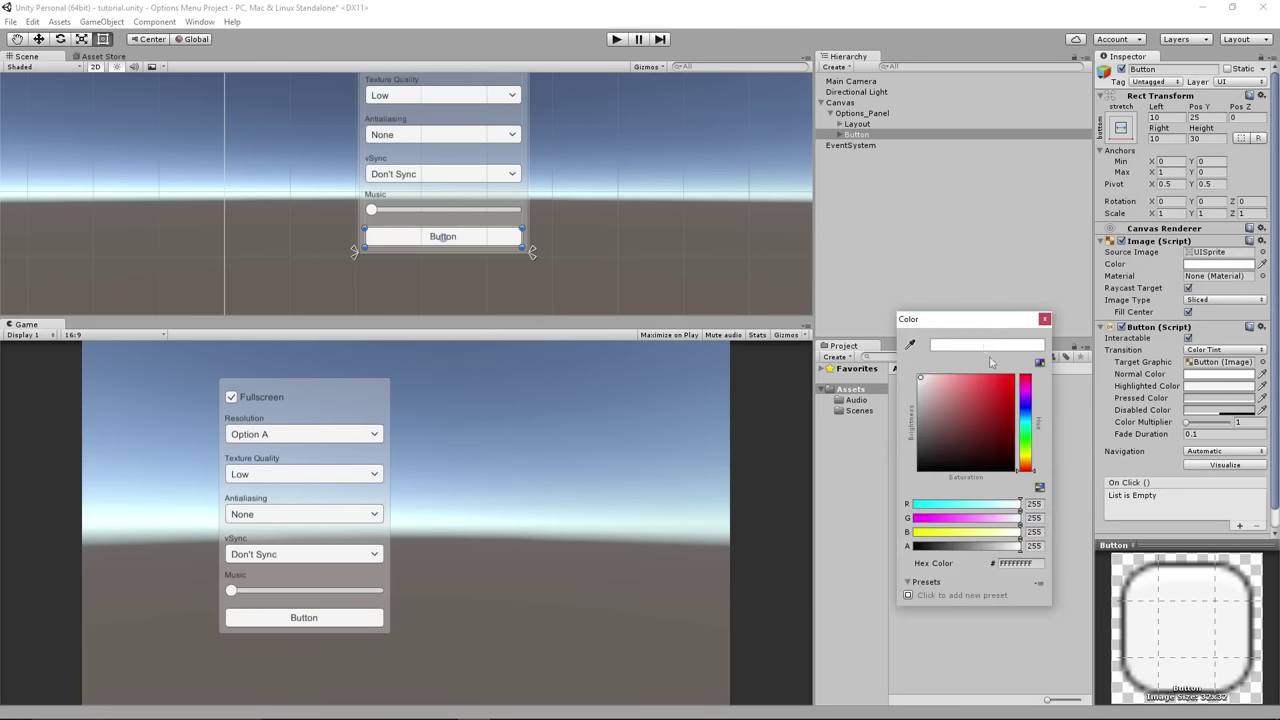
pyautogui.click(1025, 442)
pyautogui.click(979, 378)
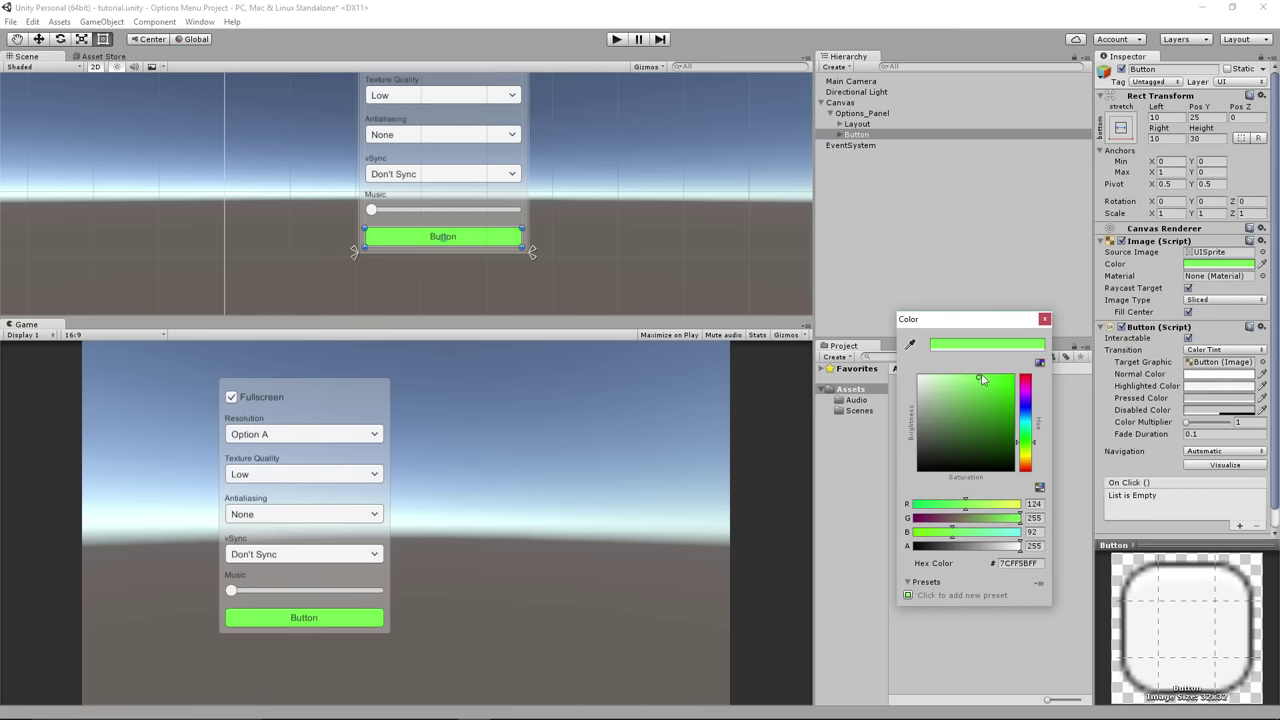
pyautogui.moveTo(1028, 448); pyautogui.dragTo(1024, 445)
pyautogui.click(1044, 318)
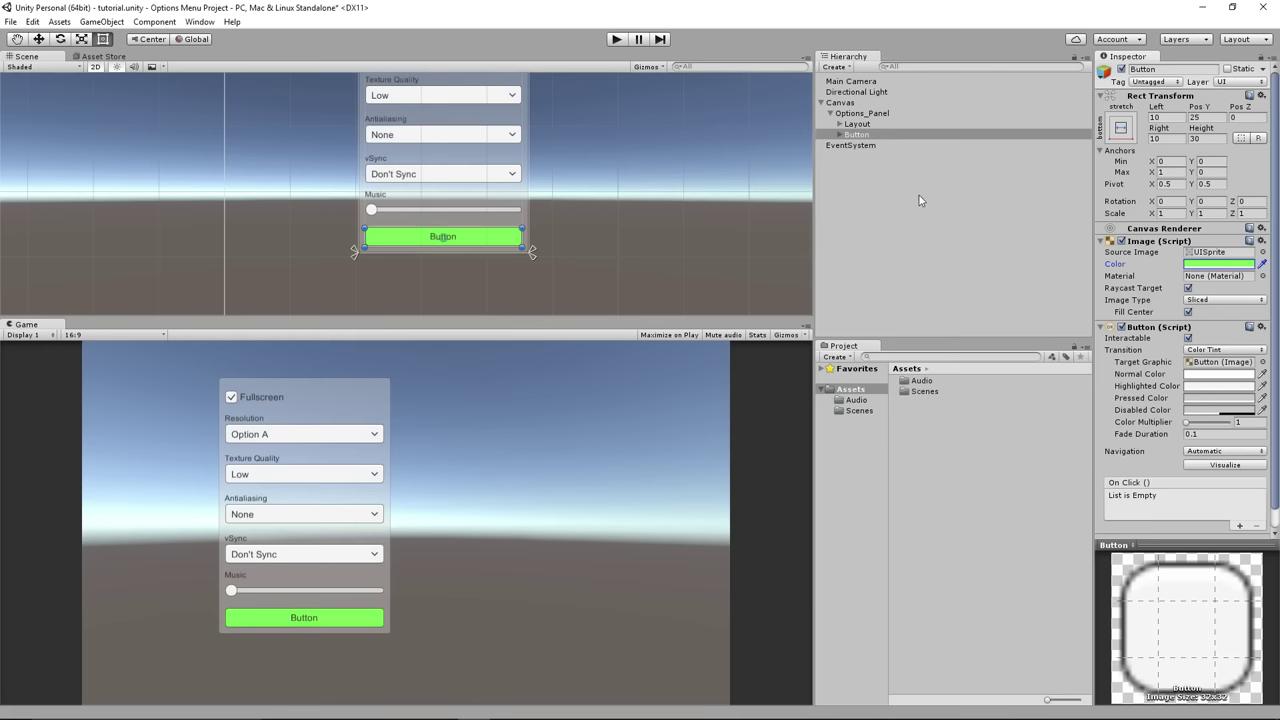
# - Color the Button's child Text dark green by sampling the button's green with the eyedropper and darkening it
pyautogui.click(856, 137)
pyautogui.click(840, 135)
pyautogui.click(868, 146)
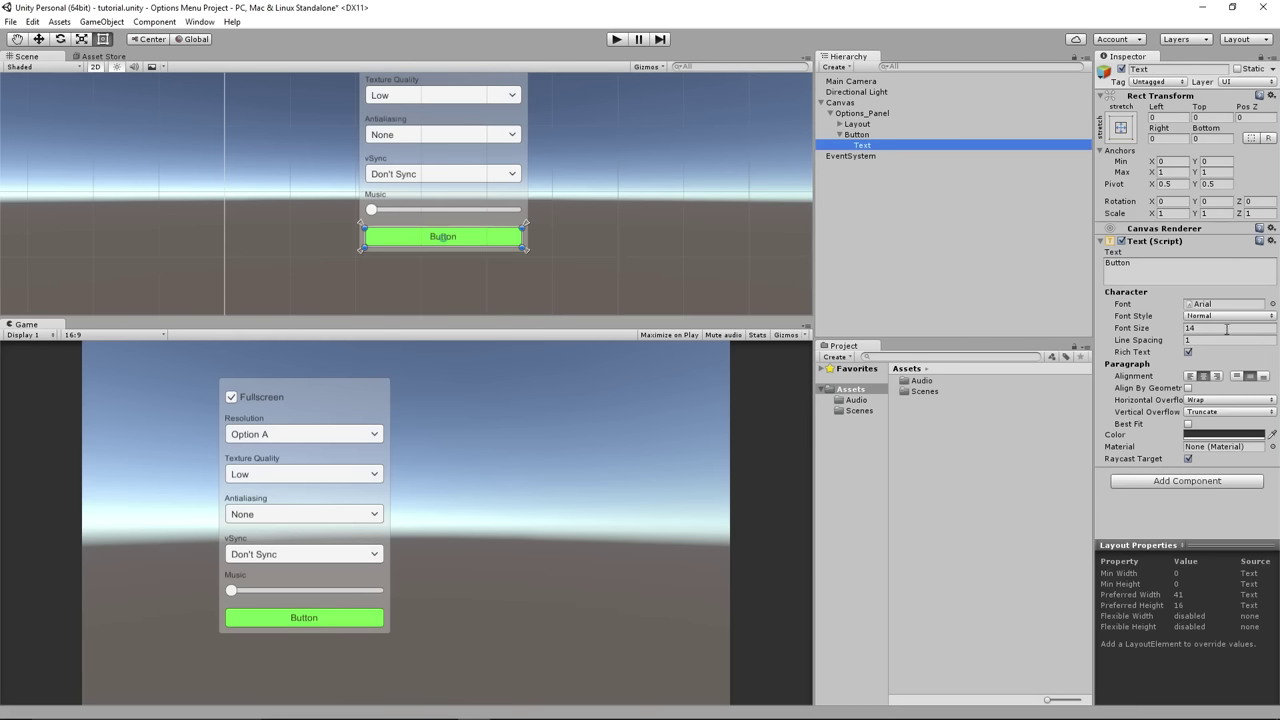
pyautogui.click(1235, 433)
pyautogui.click(910, 344)
pyautogui.click(346, 610)
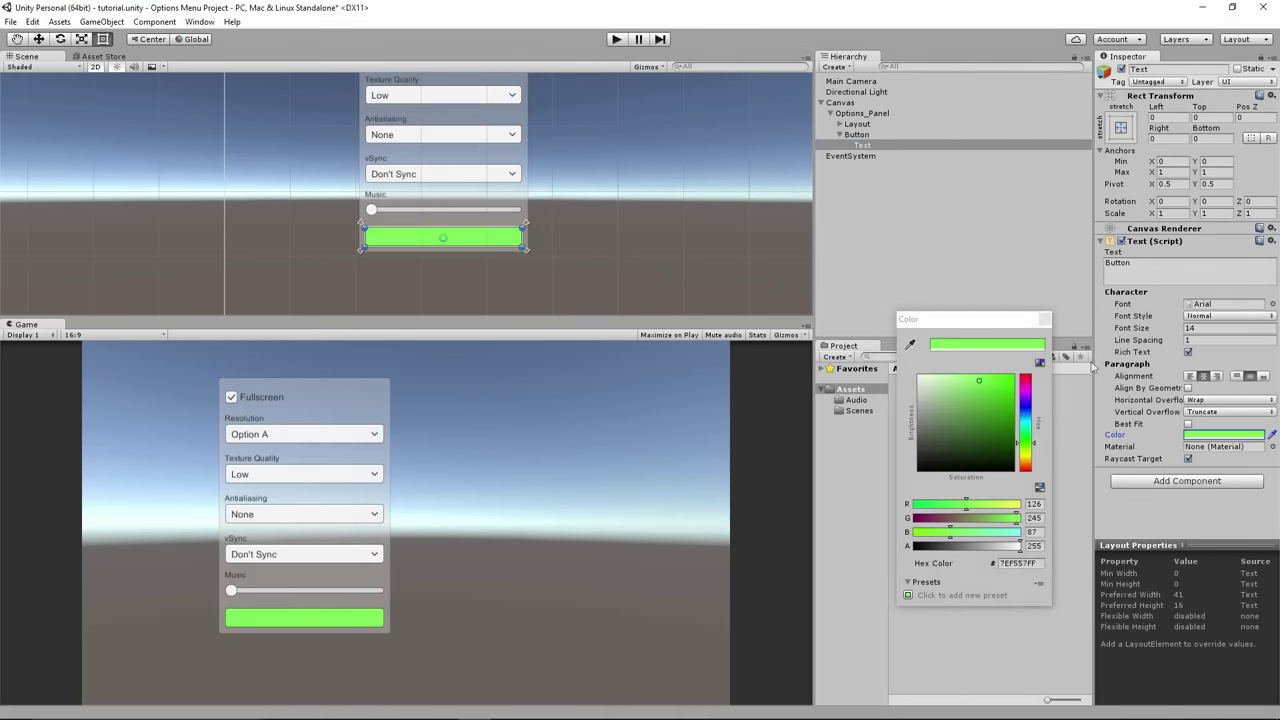
pyautogui.moveTo(980, 381); pyautogui.dragTo(990, 440)
pyautogui.click(1044, 318)
# - Change the button's label text to APPLY and rename the Button object Apply in the hierarchy
pyautogui.click(1145, 263)
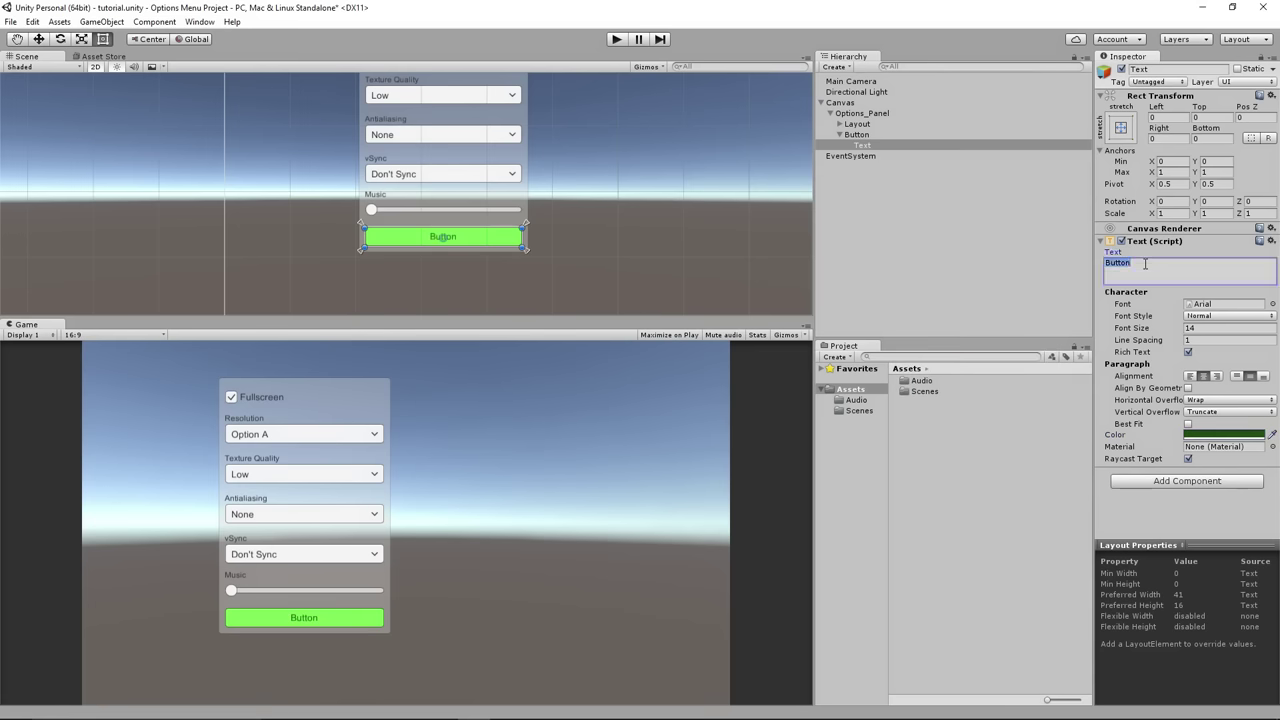
pyautogui.write('APPLY')
pyautogui.click(865, 136)
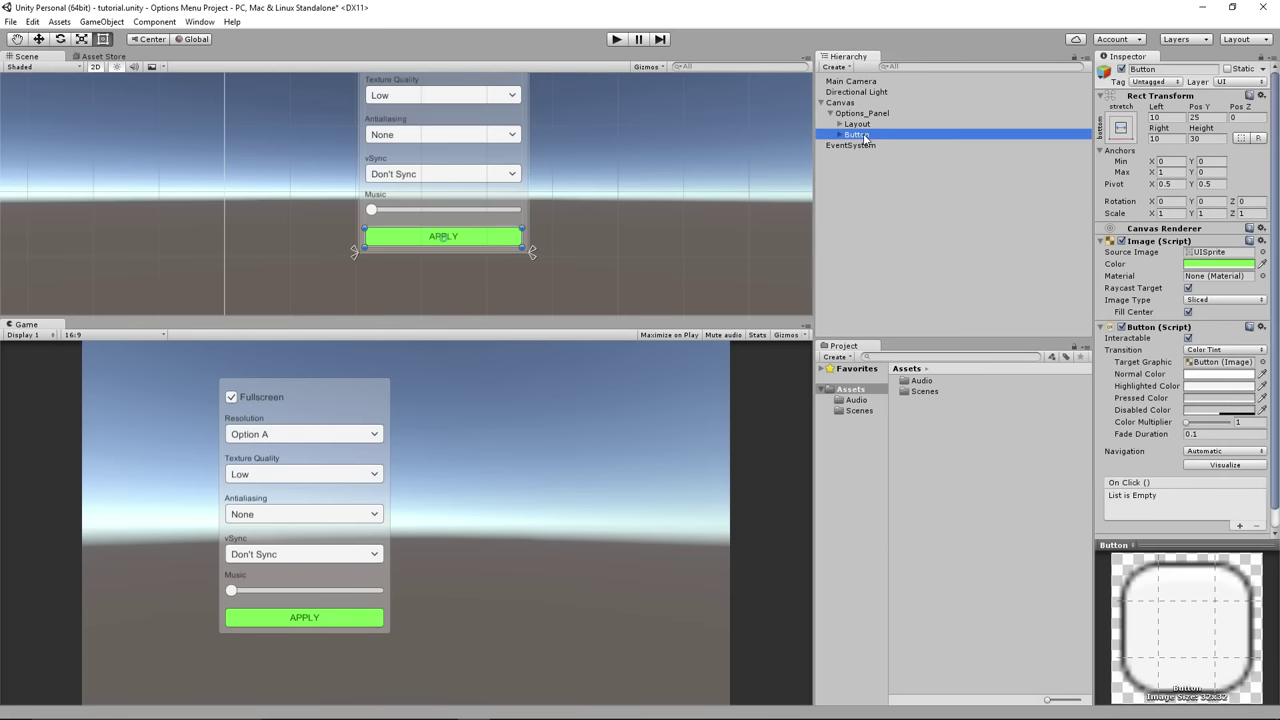
pyautogui.click(865, 136)
pyautogui.write('APply')
pyautogui.press('Return')
pyautogui.click(944, 229)
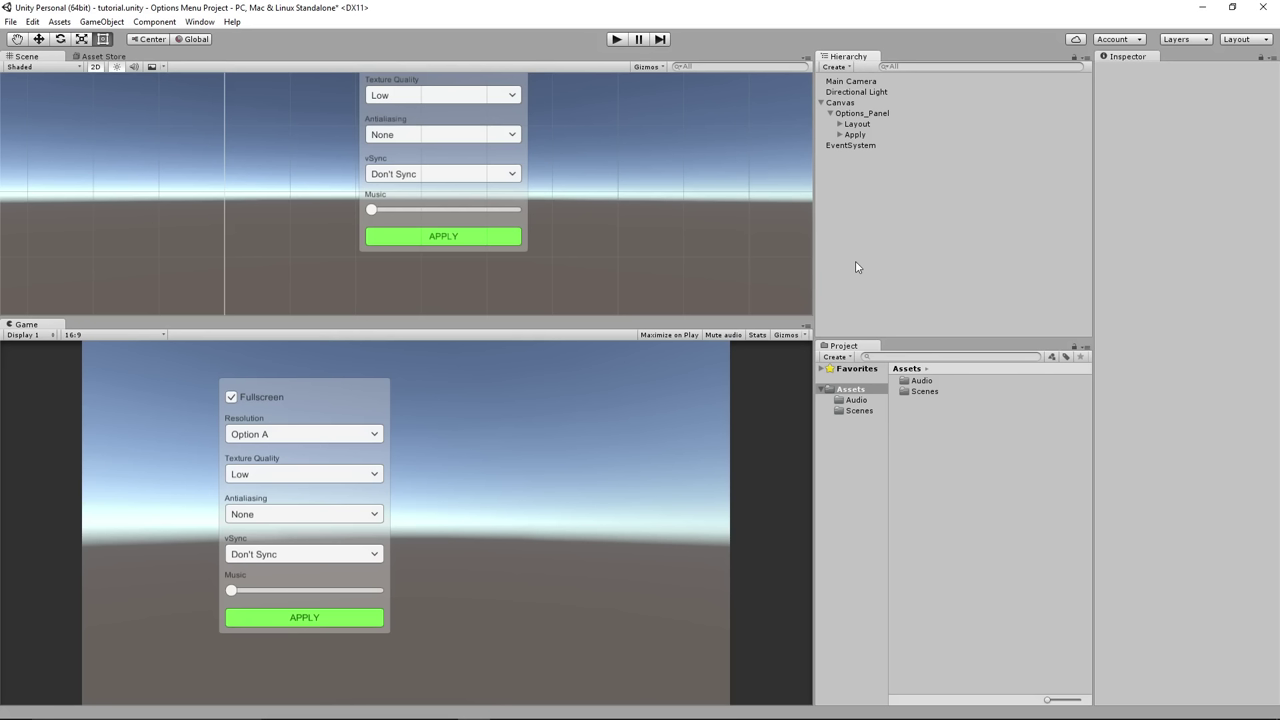
# - Check the installed Unity version in the About Unity window, moving it clear of the menu preview, and close it
pyautogui.click(232, 21)
pyautogui.click(268, 34)
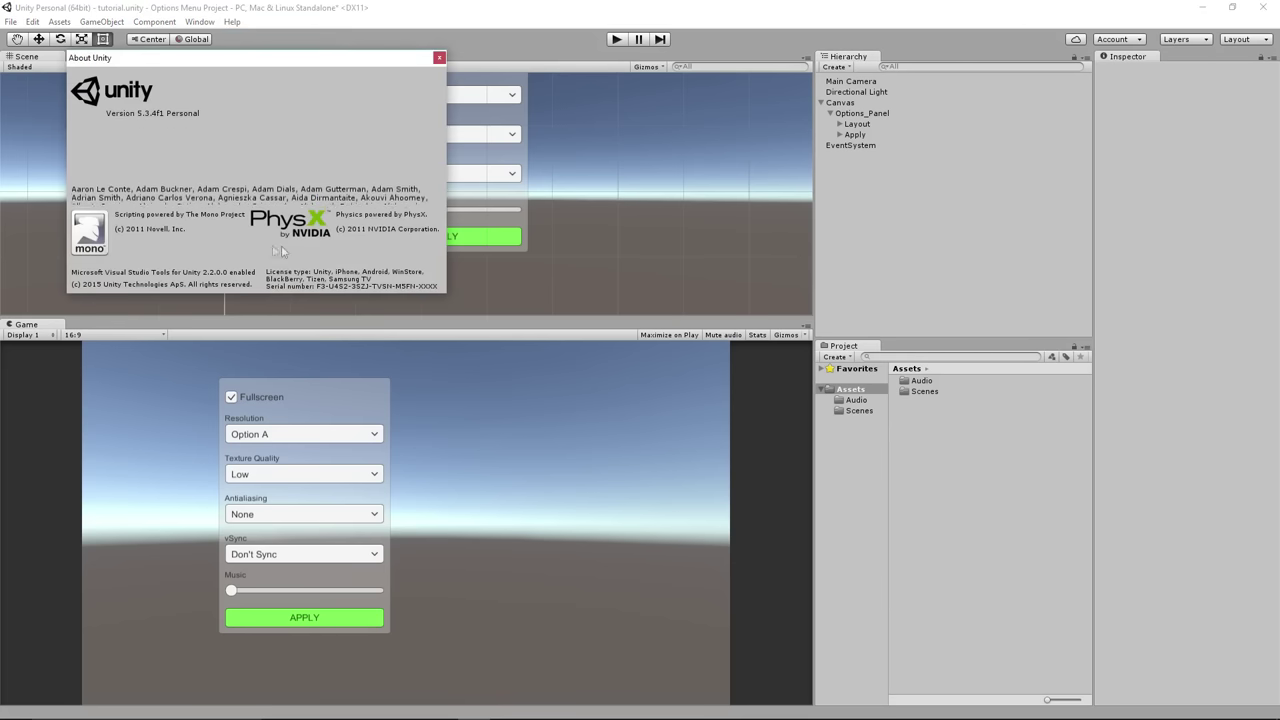
pyautogui.moveTo(251, 62); pyautogui.dragTo(726, 139)
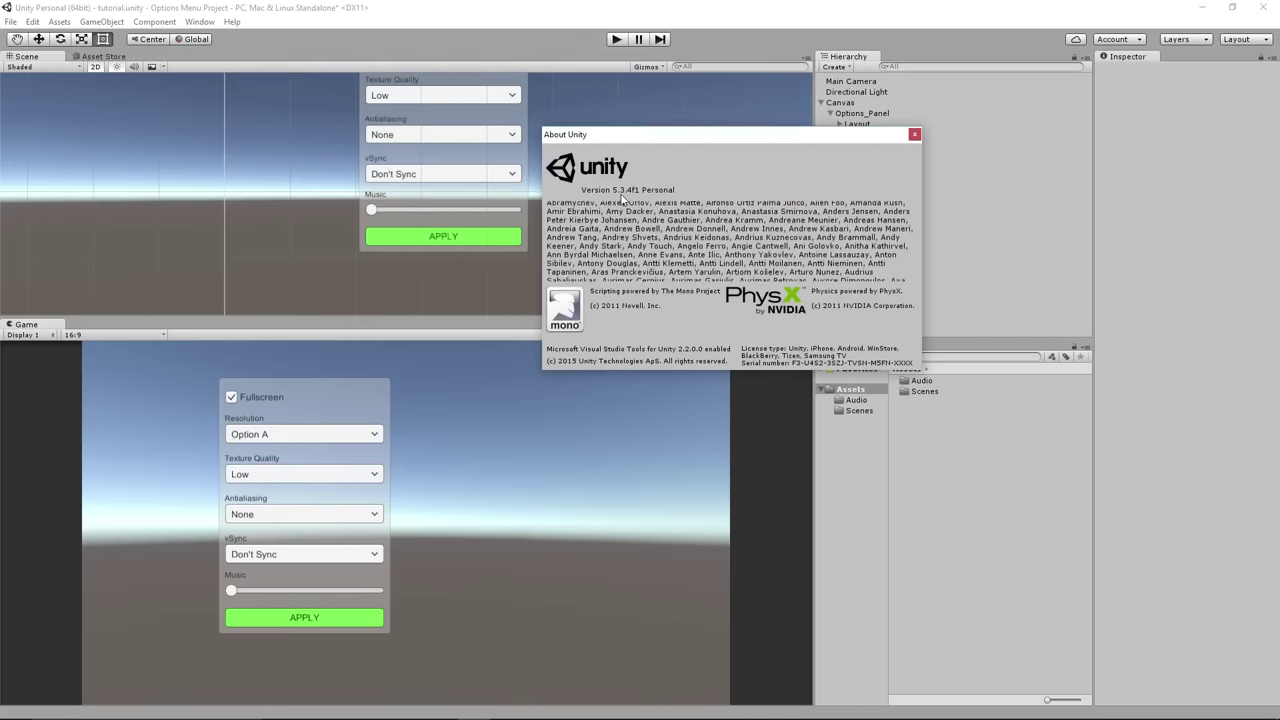
pyautogui.click(914, 135)
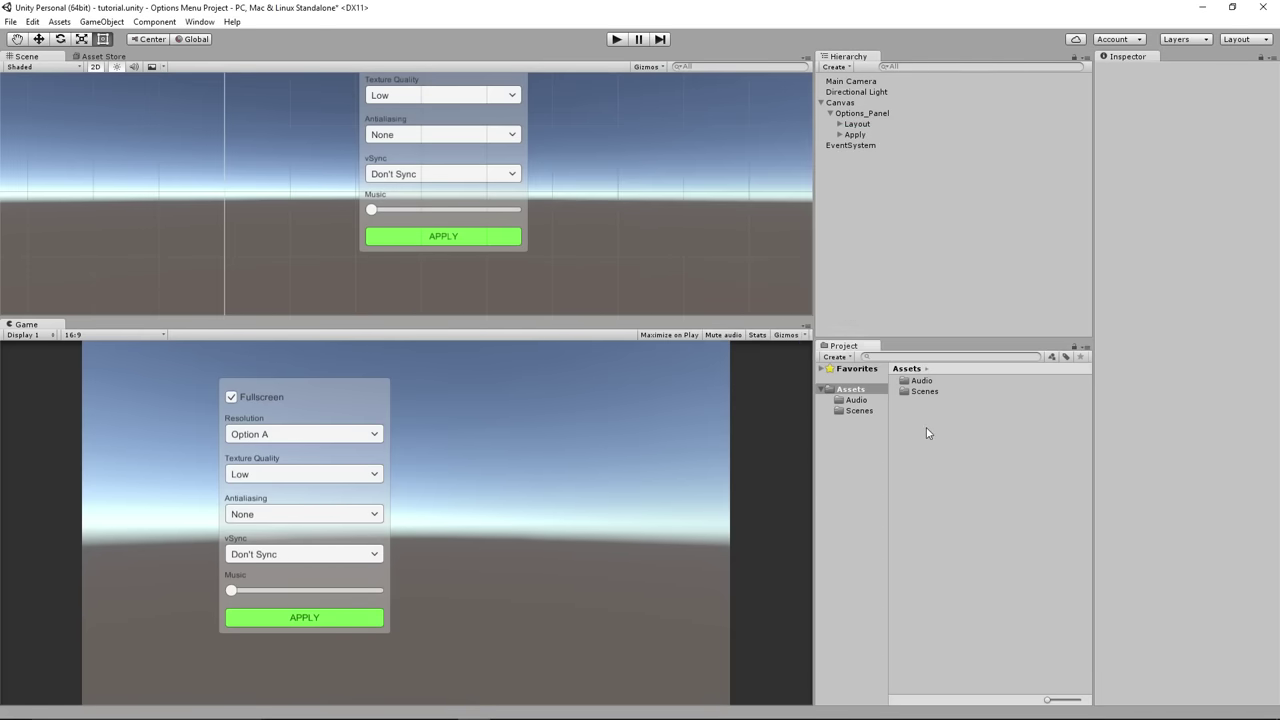